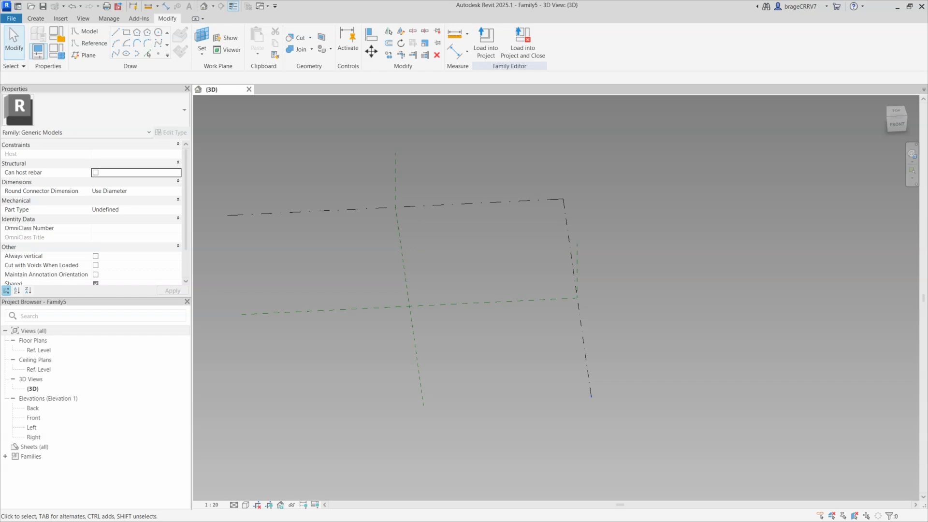
Step: Bring up SimpleCulvert.png and mark the corner and midpoint locations of the culvert section's inner and outer outlines
drag(0, 38, 654, 45)
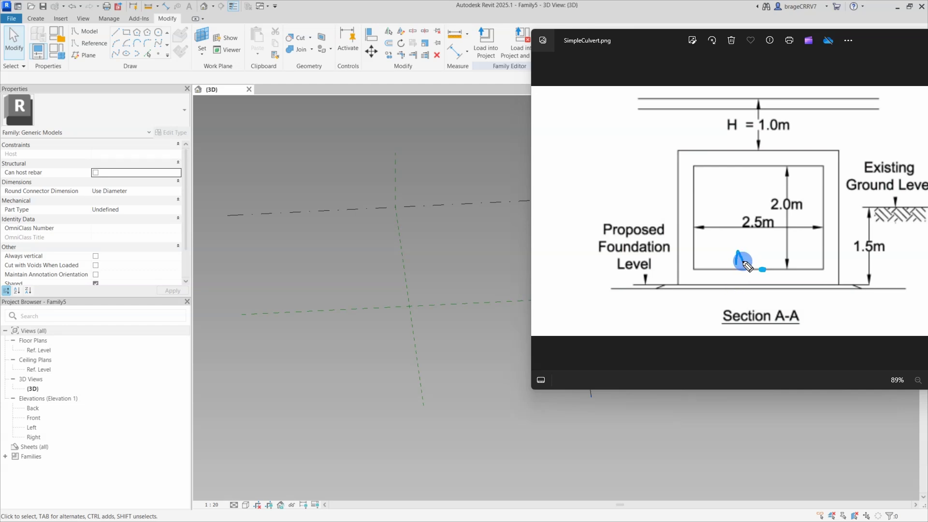
click(695, 269)
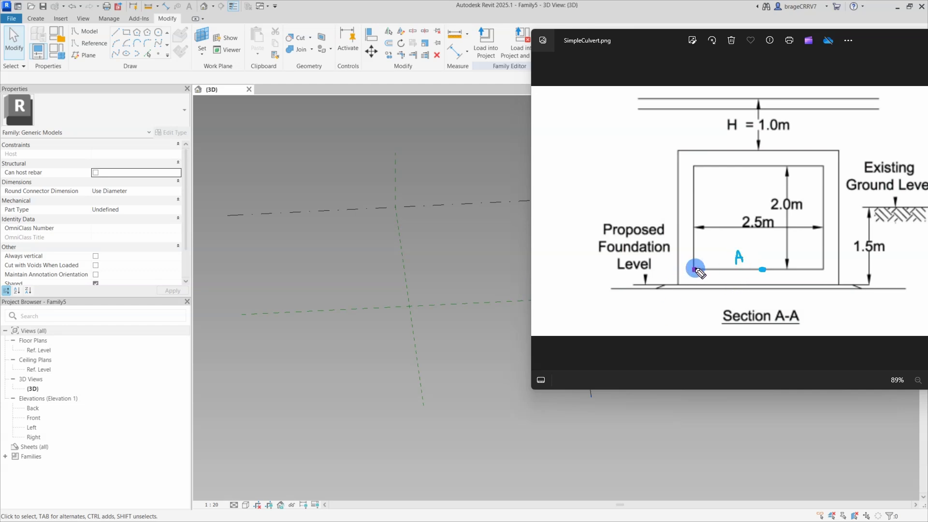
click(825, 269)
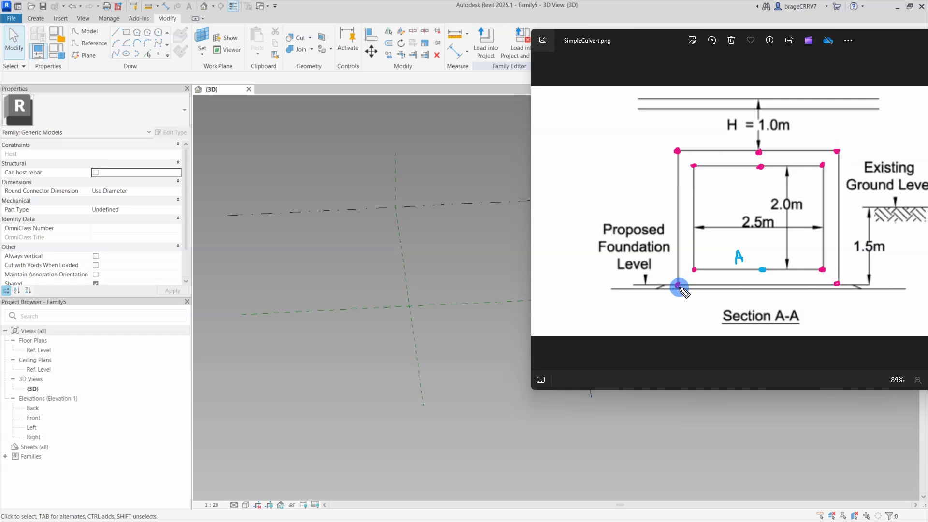
click(493, 166)
Step: Trace the marked outer culvert outline in green and the inner opening outline in orange as an on-screen guide
drag(677, 151, 726, 153)
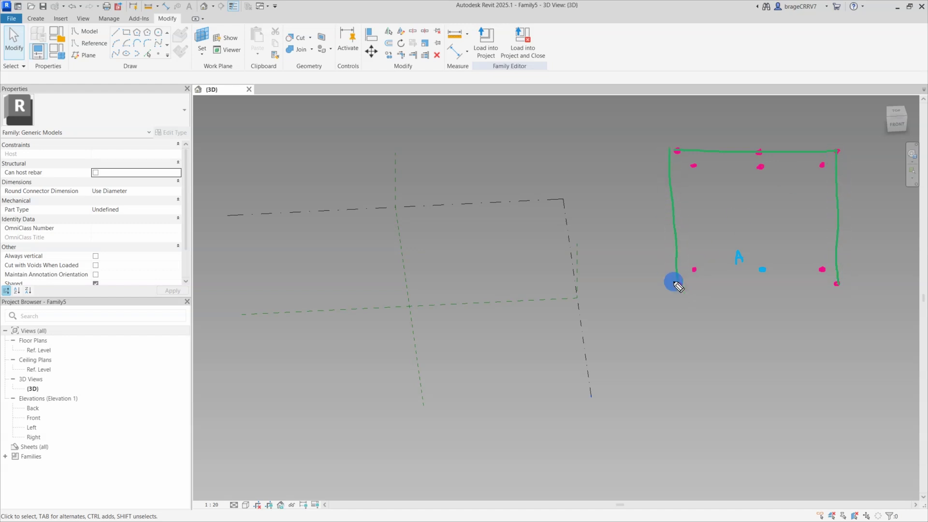
drag(682, 287, 834, 287)
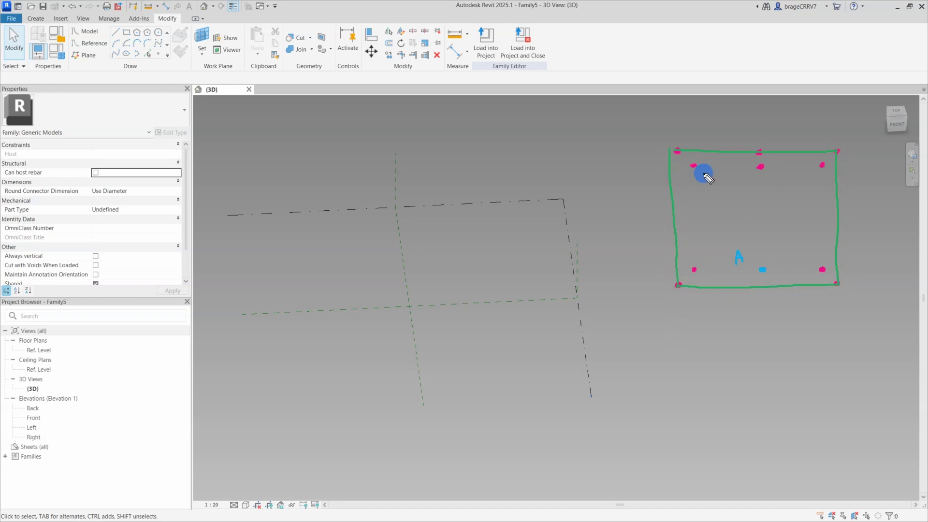
drag(694, 167, 763, 168)
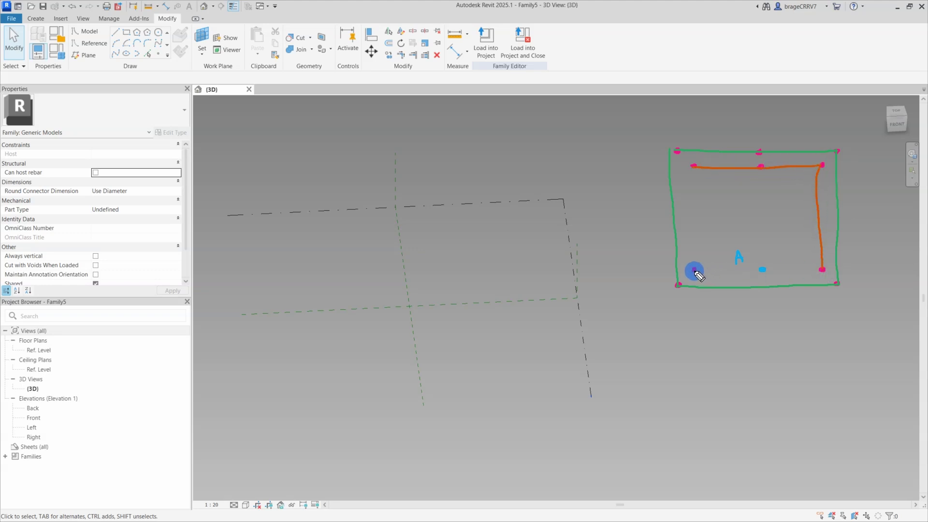
drag(696, 272, 747, 273)
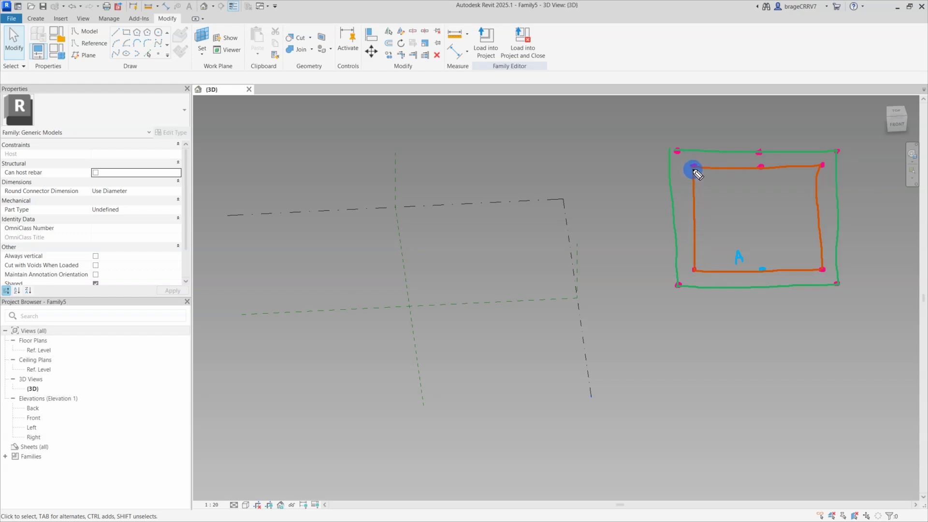
Step: Set the reference level as the work plane and show the work plane in the 3D view
click(200, 35)
click(313, 206)
click(226, 37)
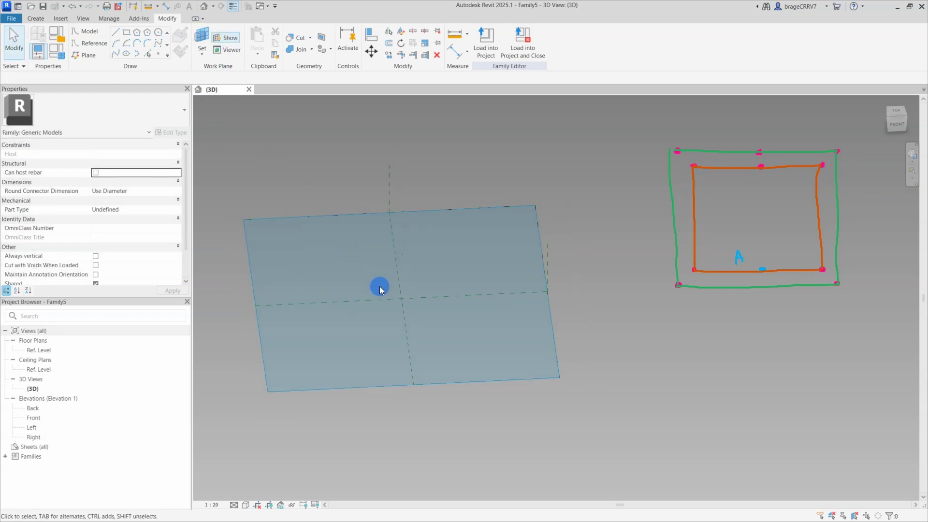
mouse_move(380, 284)
shift+middle_down()
mouse_move(419, 257)
mouse_move(376, 313)
mouse_move(379, 269)
shift+middle_up()
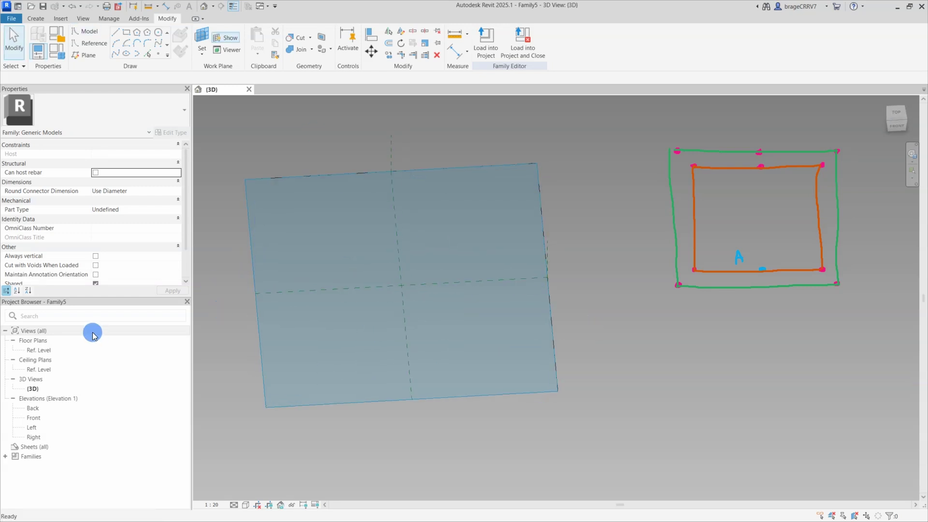
Step: Open the Ref. Level floor plan and tile it beside the 3D view, aligned with the traced culvert outline
click(40, 351)
double_click(39, 351)
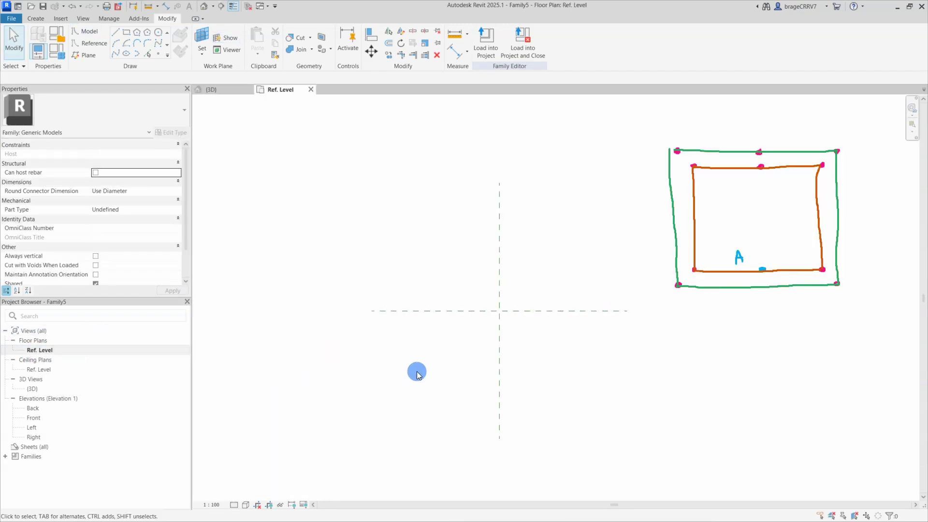
key(w)
key(t)
scroll(766, 368, down, 1)
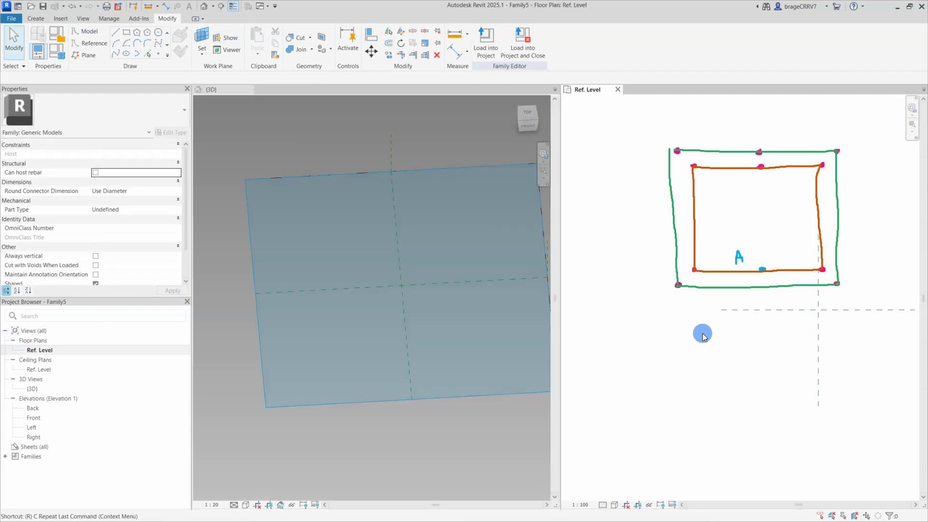
middle_drag(754, 357, 703, 321)
Step: Place a reference point at the intersection of the two centre reference planes and make it adaptive
click(410, 314)
click(729, 359)
click(167, 55)
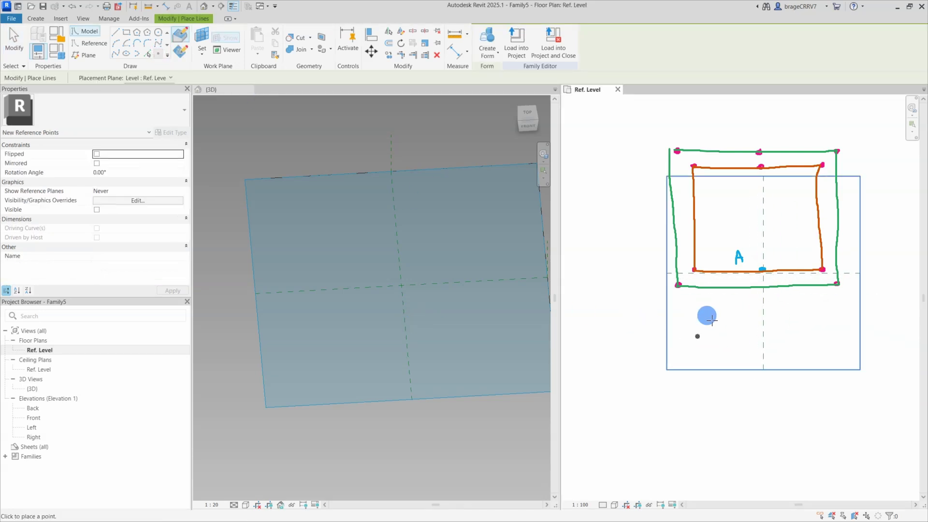
click(762, 272)
key(Escape)
click(409, 286)
click(513, 67)
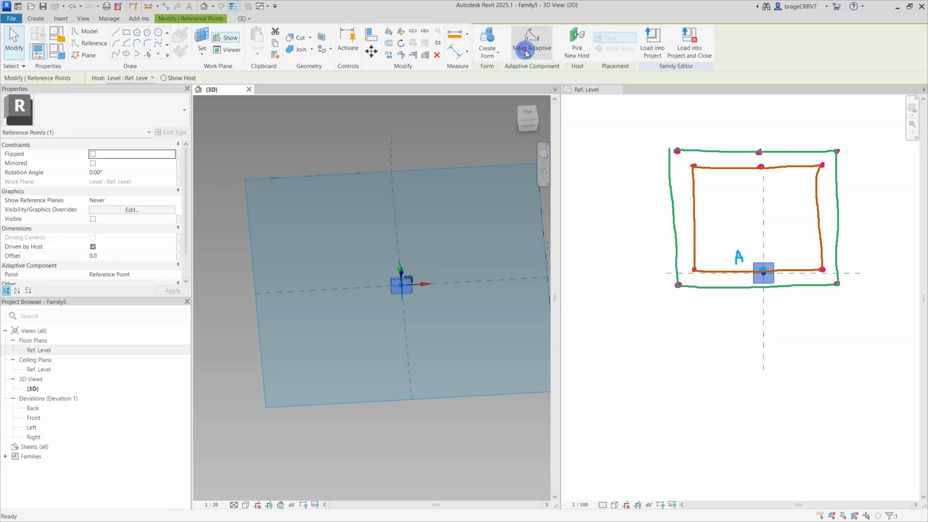
click(456, 300)
Step: Set the adaptive point's vertical plane along the culvert width as the work plane and place a hosted reference point on it
shift+middle_drag(456, 300, 415, 311)
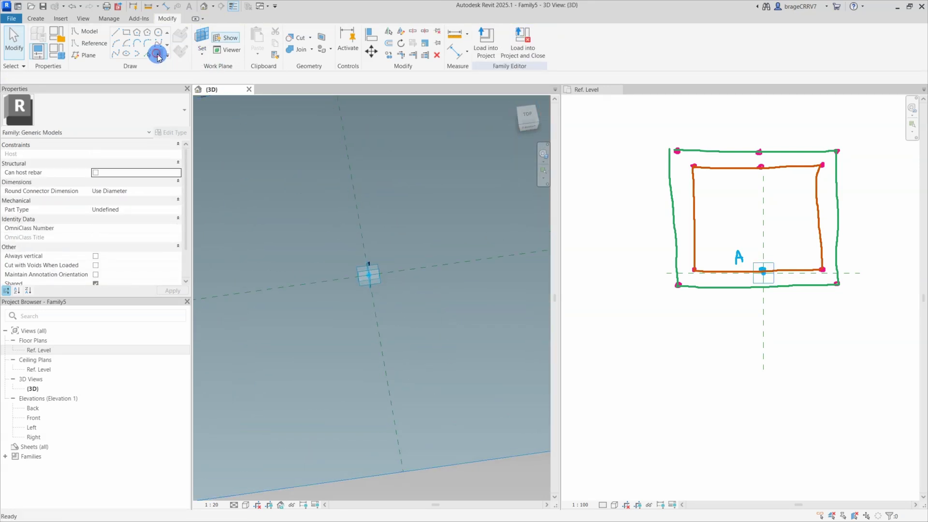
click(159, 54)
click(202, 37)
click(368, 279)
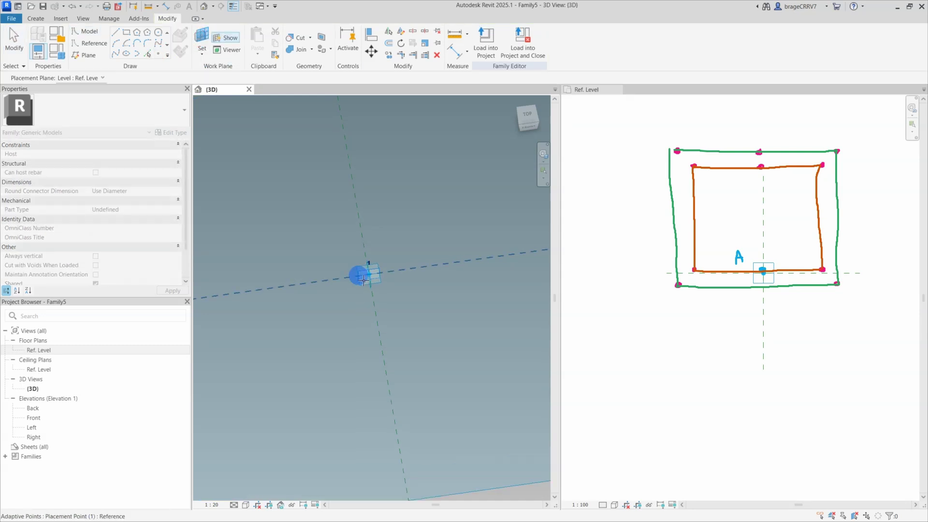
key(l)
key(i)
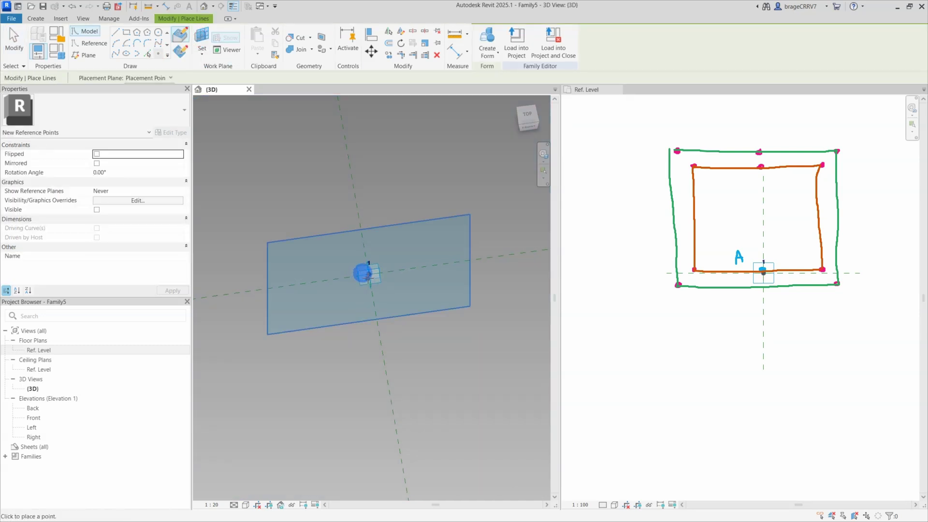
click(369, 275)
click(481, 296)
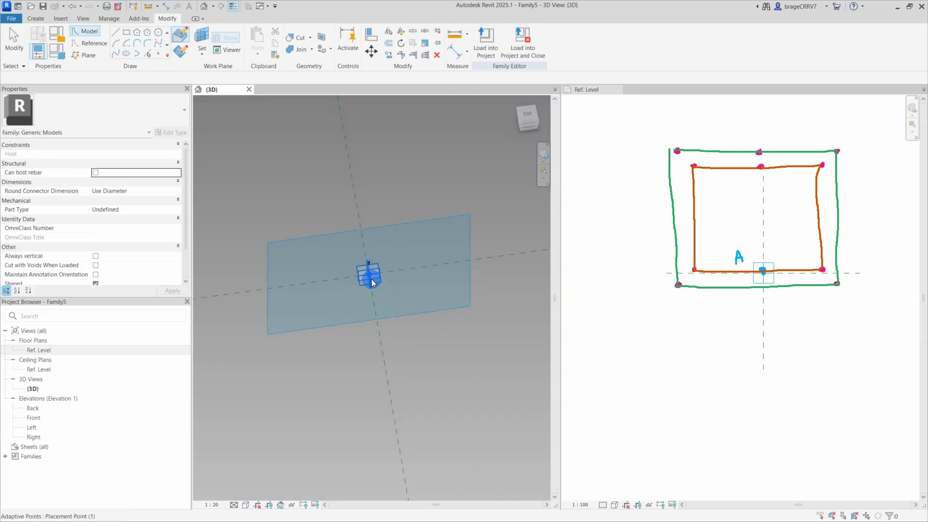
Step: Move the hosted point to the outer bottom centre of the culvert, offset about -267 mm from the adaptive point
click(368, 276)
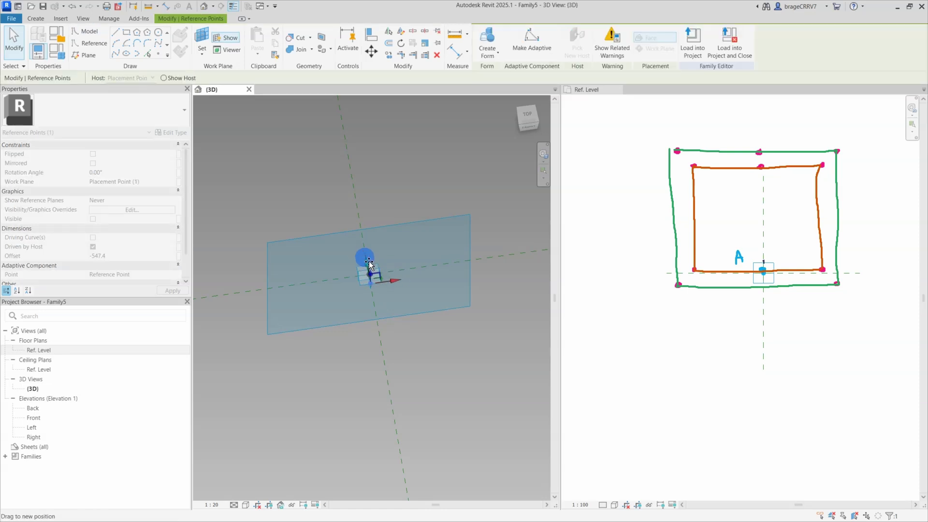
scroll(394, 300, up, 5)
drag(405, 354, 395, 305)
scroll(761, 277, up, 3)
scroll(762, 278, up, 3)
middle_drag(798, 316, 791, 357)
click(768, 292)
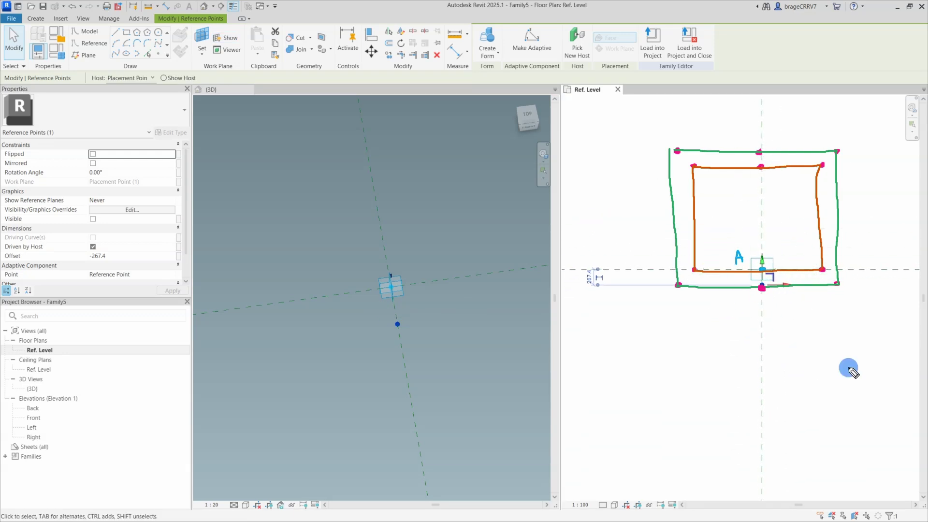
Step: Position a second reference point hosted on the adaptive point at the top centre of the inner opening
click(327, 347)
click(393, 289)
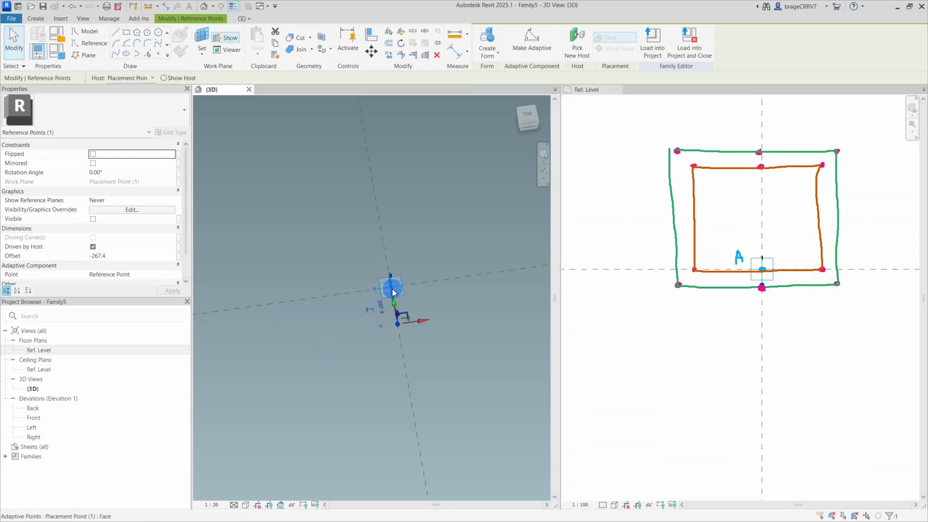
drag(386, 265, 355, 168)
click(471, 279)
shift+middle_drag(444, 286, 393, 267)
Step: Set the outer bottom centre point's vertical side plane as the work plane and place two hosted reference points on it
click(158, 54)
click(202, 37)
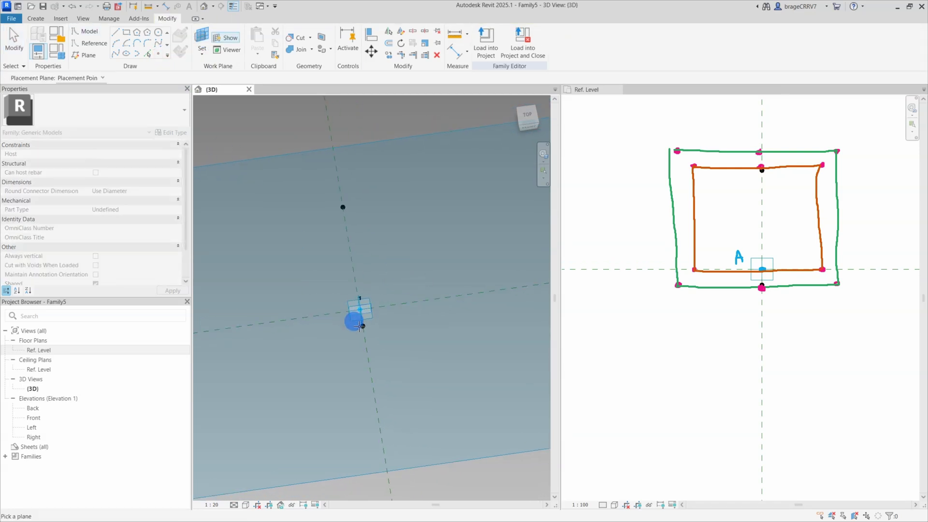
click(359, 331)
click(361, 331)
key(Return)
click(360, 323)
click(496, 298)
Step: Move the two points hosted on the outer bottom centre point sideways to the outline's outer bottom corners
key(Escape)
middle_drag(410, 316, 442, 311)
drag(442, 311, 328, 336)
key(Escape)
click(396, 321)
click(276, 211)
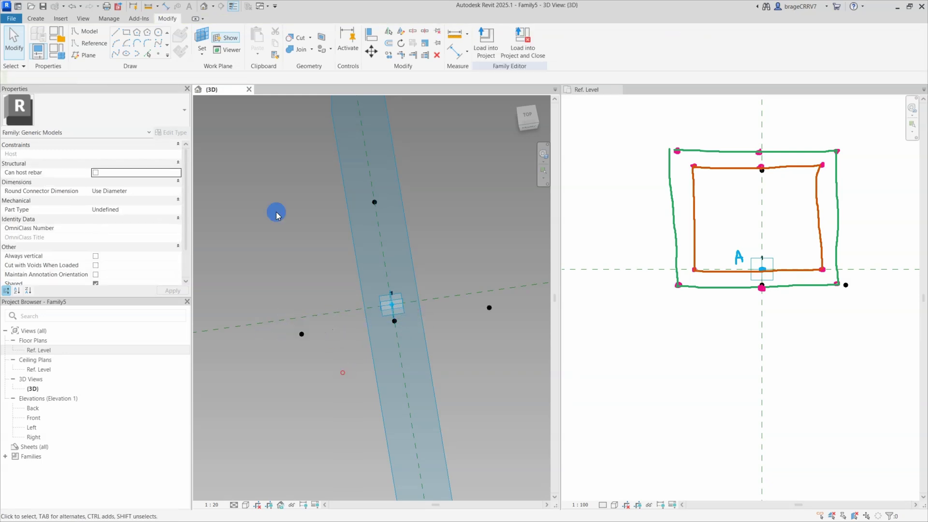
Step: Place two reference points at the adaptive point, hosted on its vertical side plane
scroll(392, 306, up, 3)
click(158, 53)
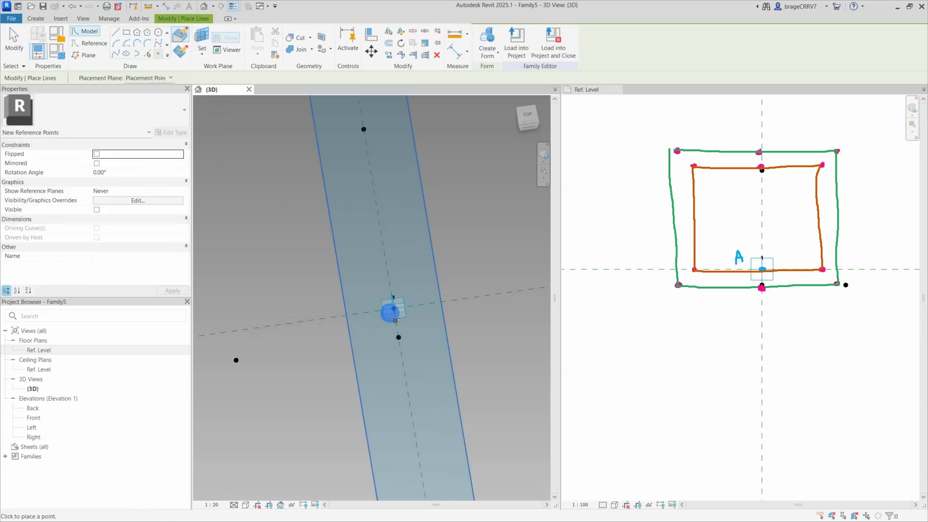
click(394, 310)
click(493, 298)
key(Escape)
Step: Move the two points to the inner opening's bottom right and left corners, offsetting the left one about -1168 mm
click(394, 310)
scroll(394, 310, down, 2)
drag(417, 312, 518, 301)
key(Escape)
click(394, 310)
drag(421, 308, 331, 320)
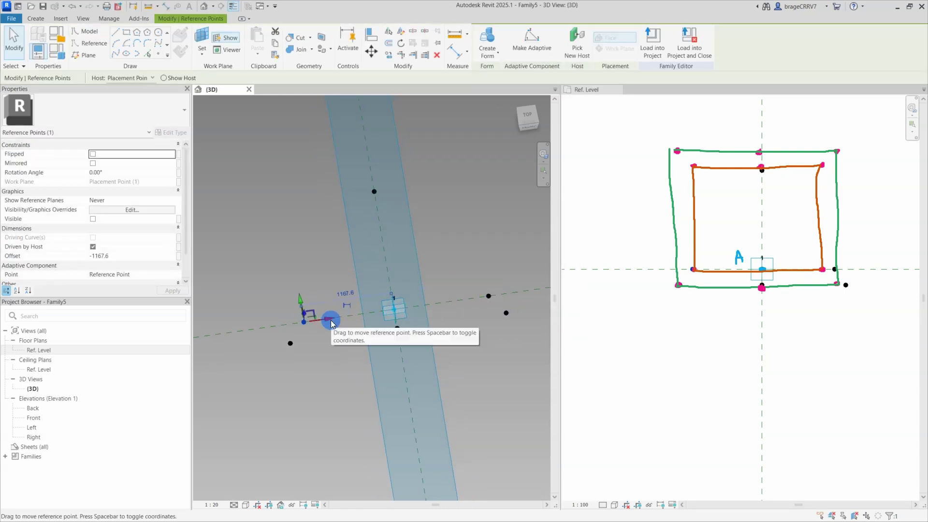
click(340, 358)
Step: Set the inner top centre point's vertical side plane as the work plane and place two hosted reference points on it
click(158, 54)
click(201, 38)
click(158, 54)
click(203, 37)
click(374, 192)
click(373, 190)
Step: Move the two points hosted on the inner top centre point sideways to the opening's top left and right corners
click(375, 192)
drag(375, 192, 322, 207)
click(375, 193)
drag(402, 189, 497, 186)
click(498, 187)
middle_drag(497, 188, 498, 202)
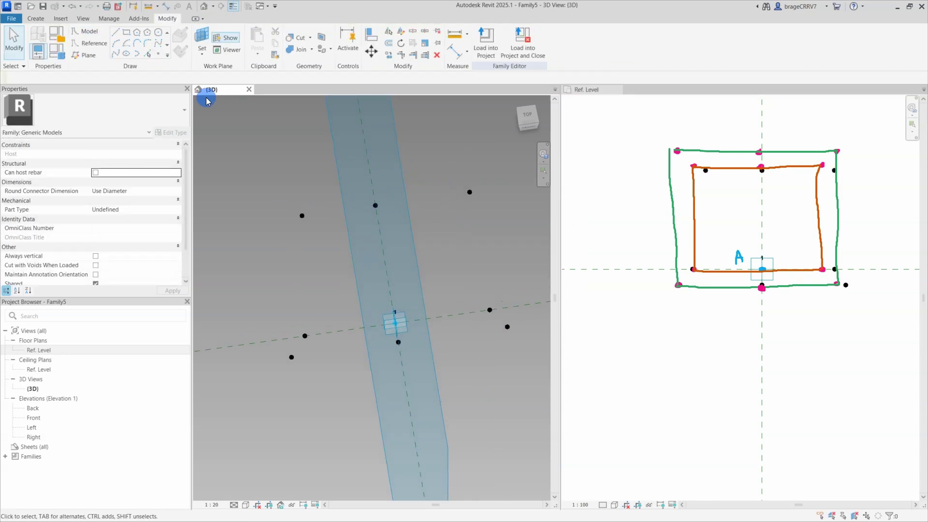
Step: Place a reference point hosted on the inner top centre point and move it up to the outer top centre
click(158, 54)
click(374, 204)
click(374, 204)
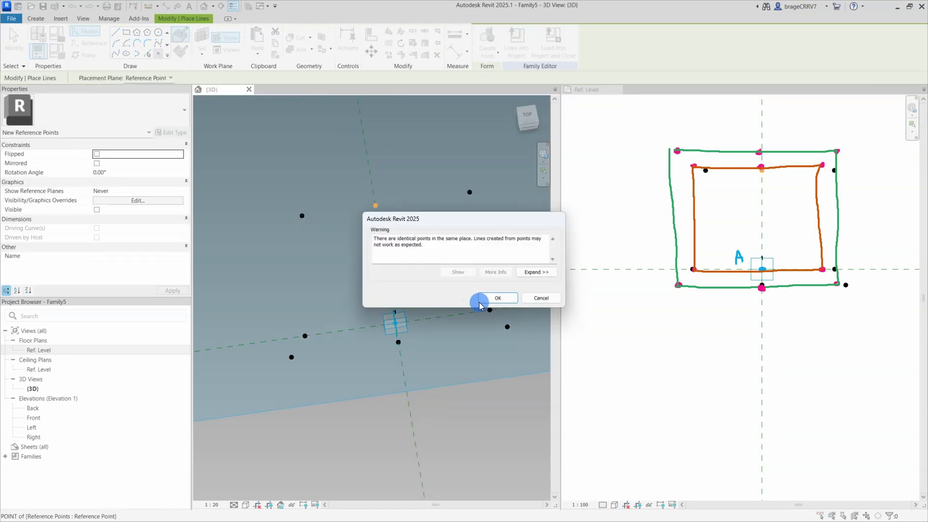
click(486, 302)
key(Escape)
click(375, 205)
drag(373, 186, 362, 167)
click(353, 168)
Step: Set the outer top centre point's vertical side plane as the work plane and place two hosted reference points on it
key(s)
key(w)
key(Tab)
click(372, 190)
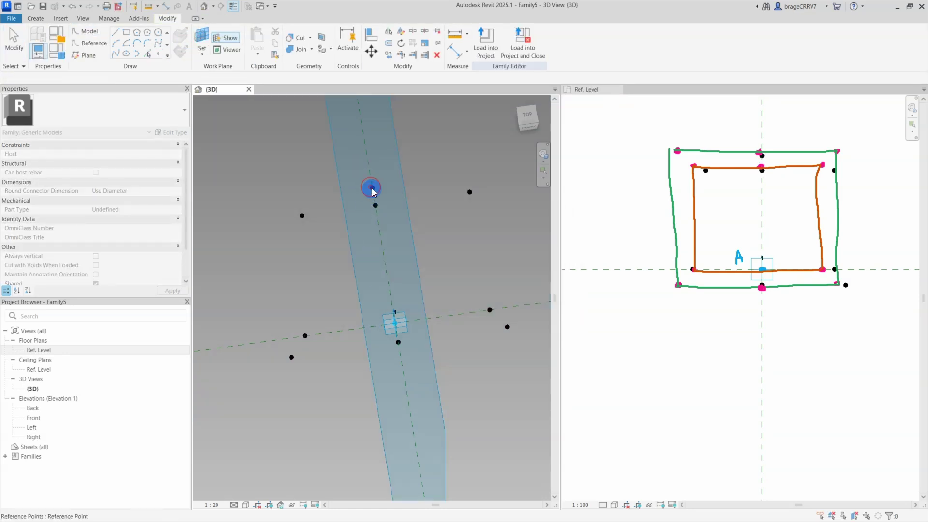
click(158, 53)
click(372, 189)
click(373, 188)
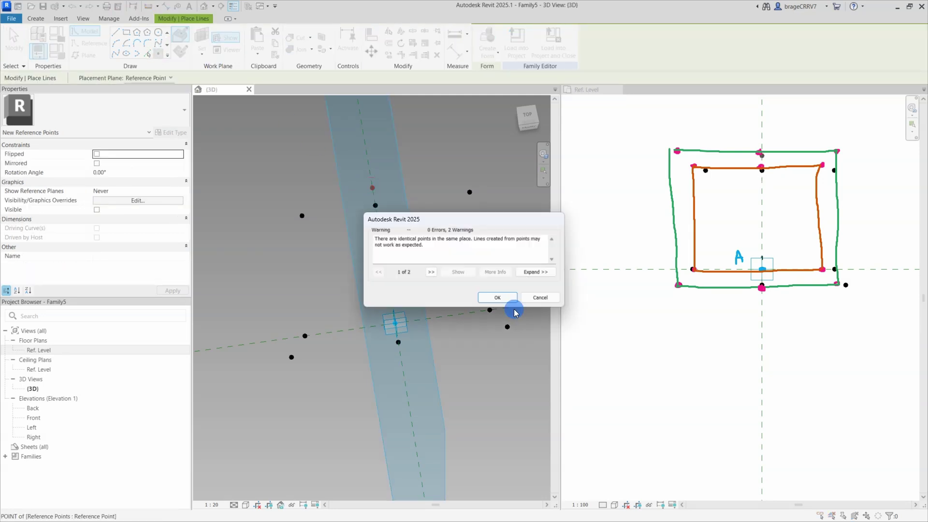
click(505, 300)
key(Escape)
Step: Move the two points hosted on the outer top centre point sideways to the outer top left and right corners
click(373, 188)
drag(397, 186, 307, 198)
click(373, 188)
drag(396, 187, 499, 172)
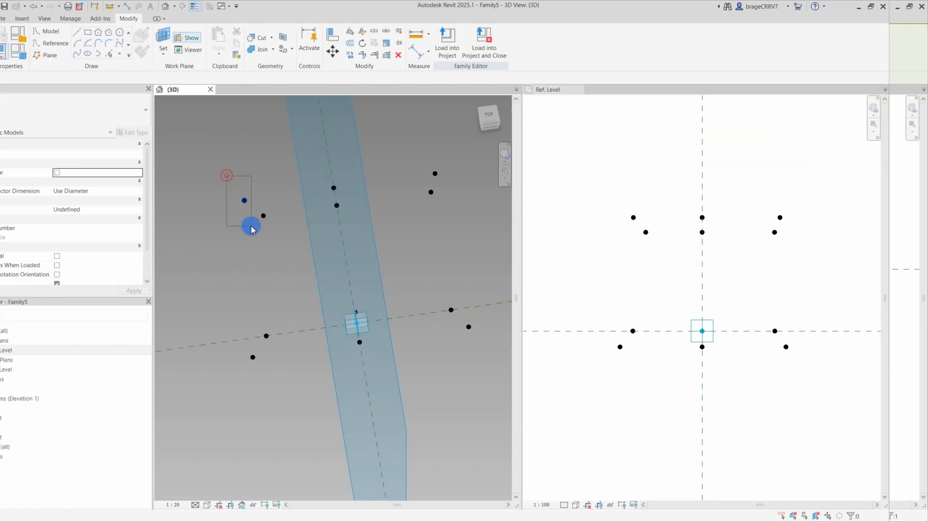
Step: Connect the outer corner points with Spline Through Points lines along the outline's left and top edges
click(292, 358)
key(Escape)
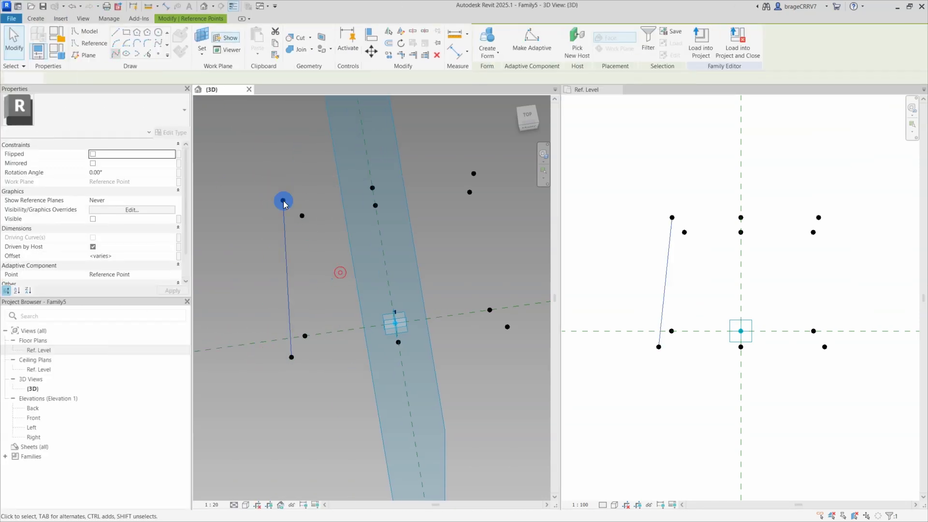
click(279, 195)
click(283, 199)
ctrl+click(474, 173)
click(115, 53)
middle_drag(451, 288, 433, 279)
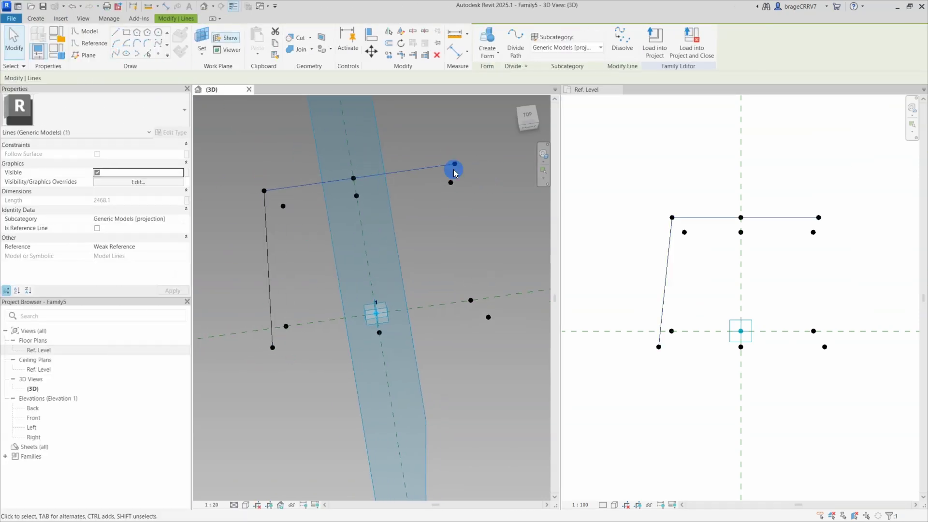
Step: Close the outer outline with Spline Through Points lines joining the corner points along its right and bottom edges
click(454, 163)
ctrl+click(488, 317)
click(115, 54)
middle_drag(350, 400, 355, 389)
click(261, 329)
click(277, 336)
ctrl+click(494, 306)
click(116, 54)
click(309, 382)
click(309, 385)
Step: Connect the inner corner points with Spline Through Points lines along the opening's left and top edges
click(289, 194)
ctrl+click(291, 315)
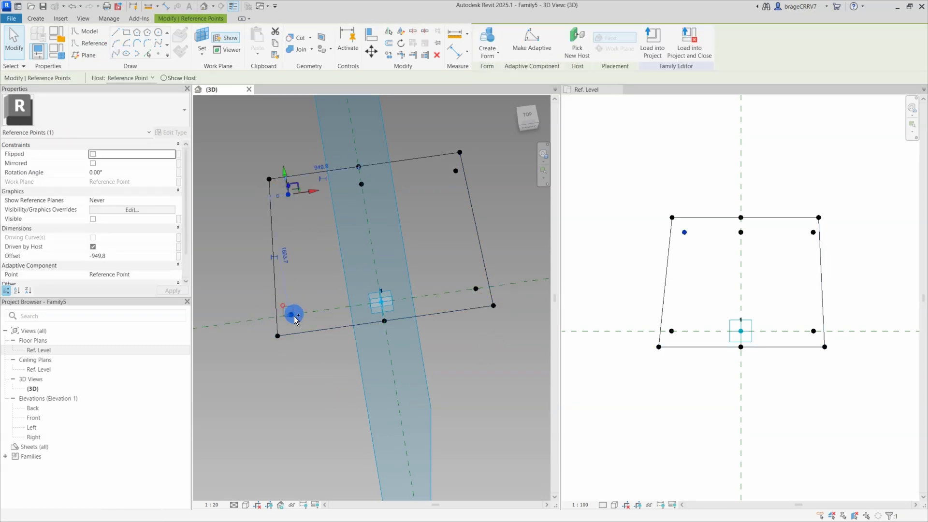
click(115, 53)
click(311, 244)
click(288, 195)
ctrl+click(455, 171)
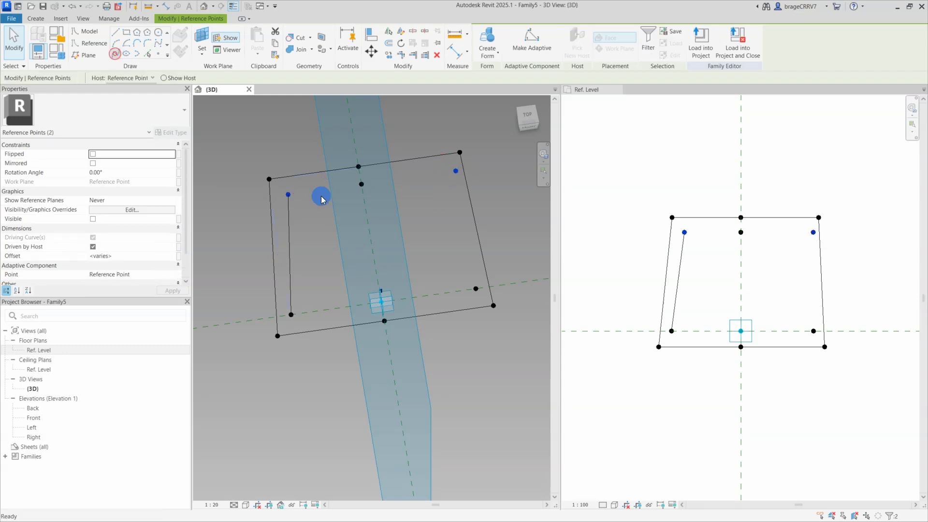
click(115, 53)
click(432, 256)
Step: Close the inner opening outline with Spline Through Points lines joining the corner points along its right and bottom edges
click(456, 171)
ctrl+click(475, 289)
click(112, 53)
click(402, 271)
click(291, 314)
ctrl+click(476, 289)
click(115, 56)
click(439, 264)
Step: Add an instance length parameter named Height to the family, grouped under Dimensions
scroll(389, 272, down, 2)
shift+middle_drag(389, 263, 388, 239)
shift+middle_drag(396, 282, 388, 311)
middle_drag(364, 261, 359, 317)
click(64, 59)
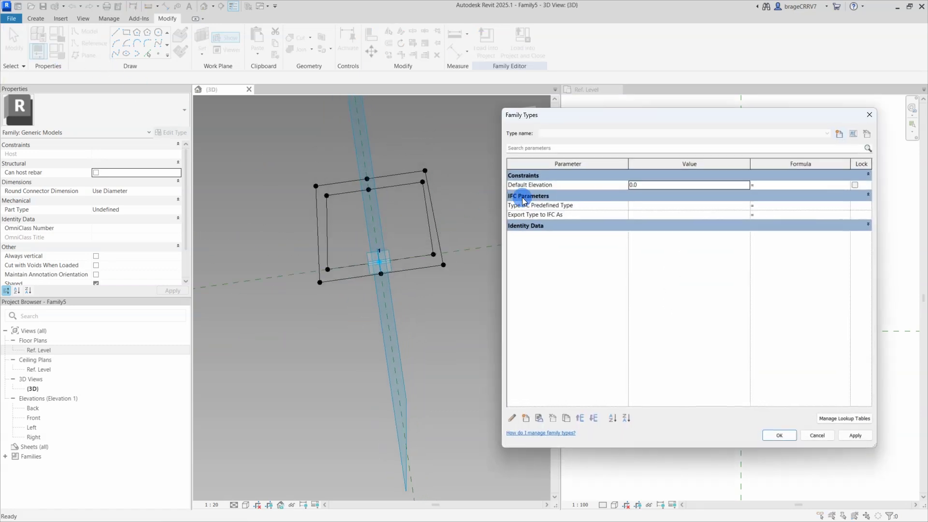
click(215, 429)
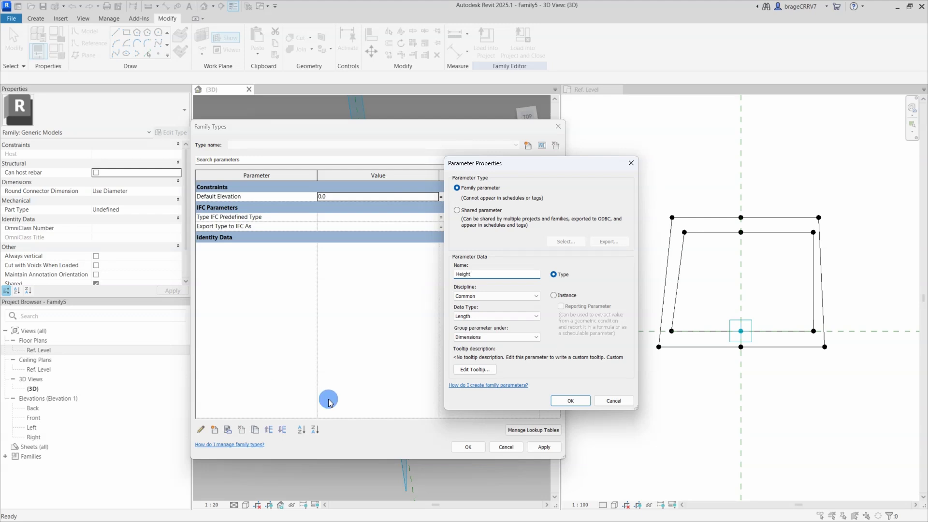
click(554, 295)
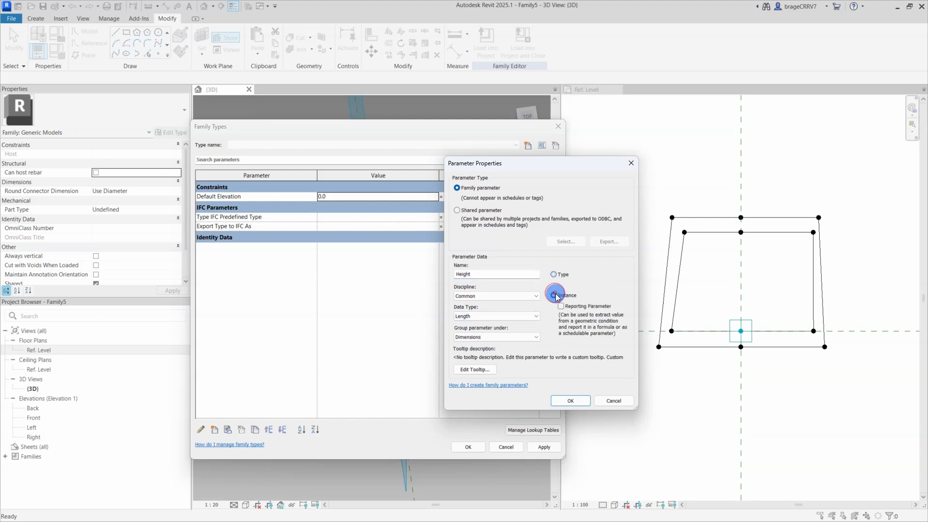
click(570, 401)
Step: Add two more instance length parameters under Dimensions, named Width and Thickness floor
click(214, 430)
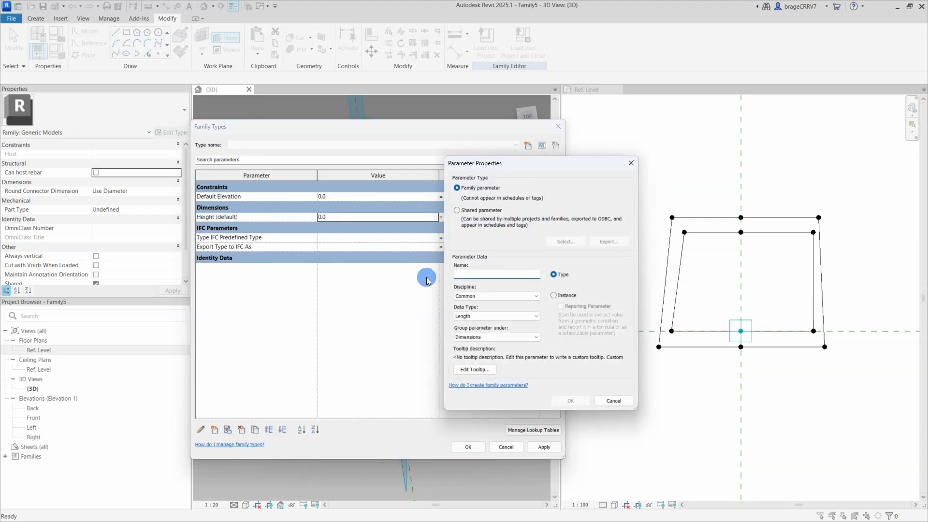
click(553, 295)
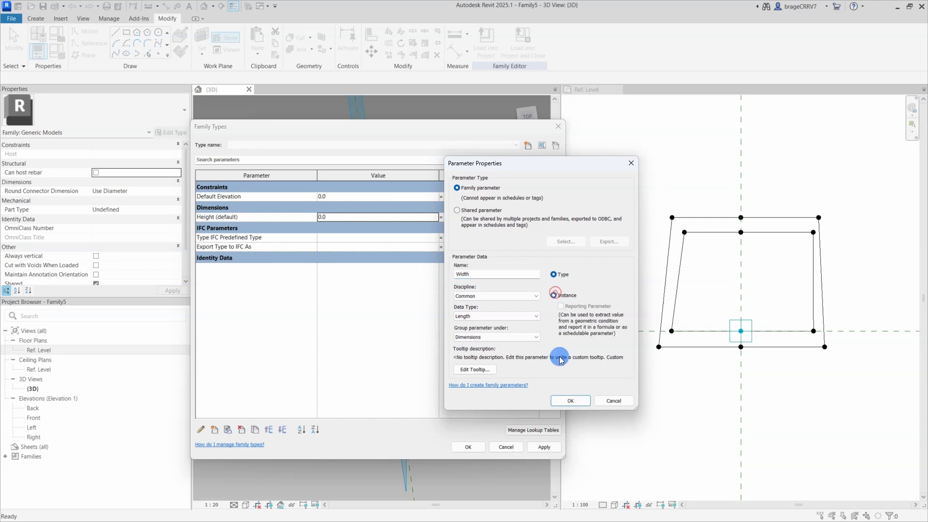
click(570, 400)
click(209, 434)
text(Thickness floor)
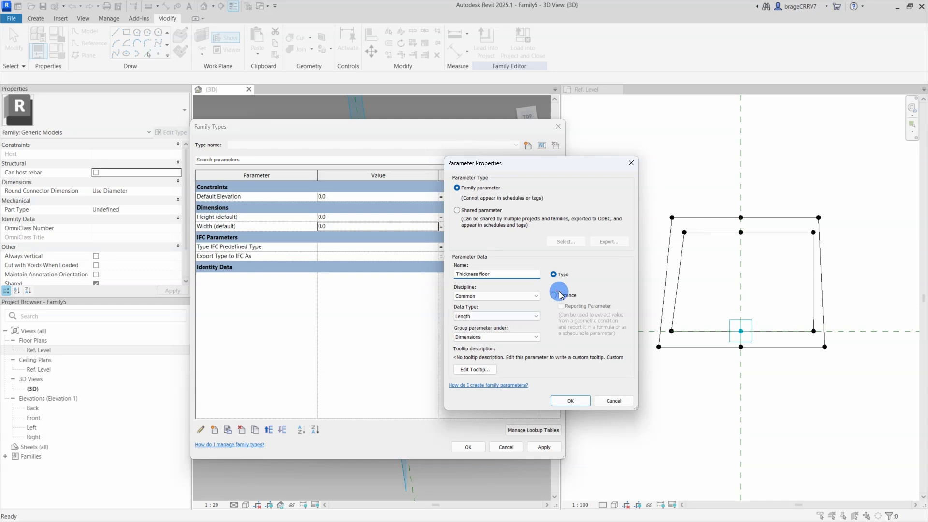
click(554, 295)
click(570, 401)
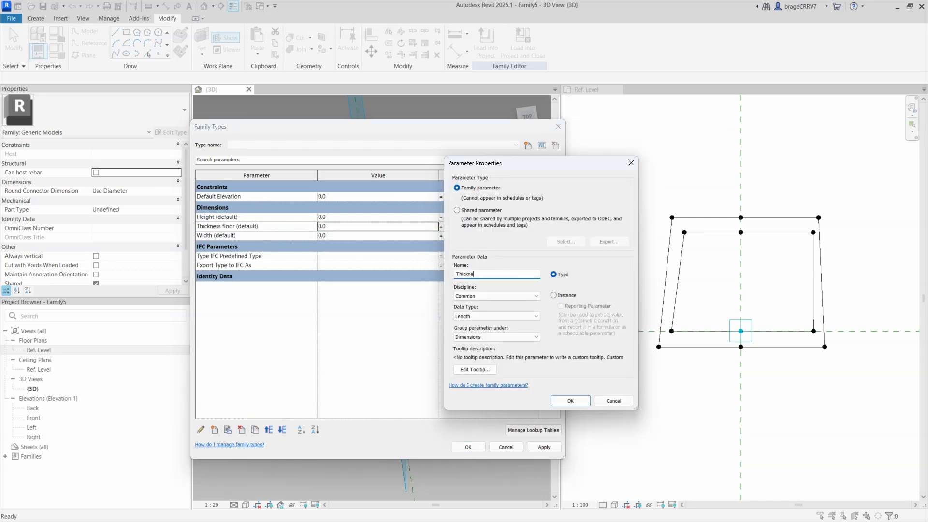
Step: Add the instance length parameters Thickness wall and Thickness roof under Dimensions
click(553, 296)
click(570, 401)
click(214, 430)
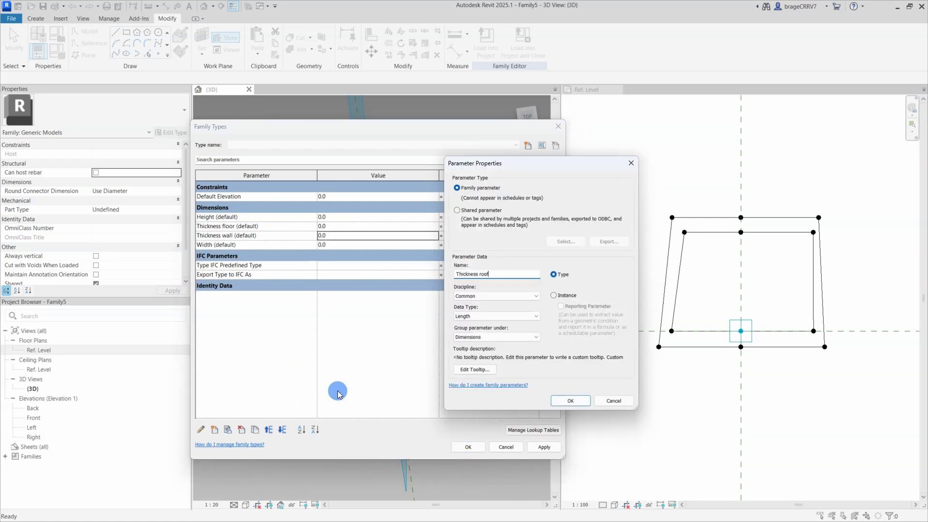
click(555, 296)
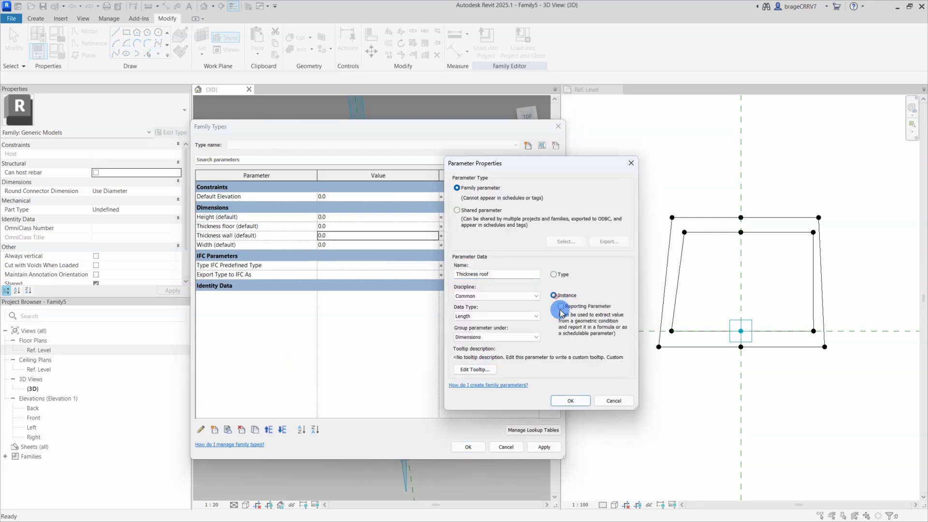
click(569, 400)
Step: Set Height to 2000, Thickness floor to 250, Thickness roof to 350, Thickness wall to 300 and Width to 3000
click(346, 217)
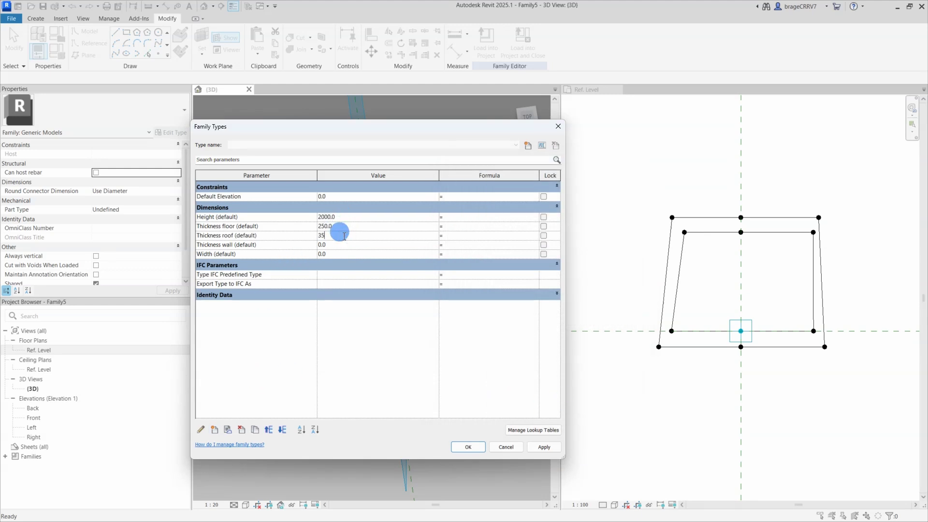
click(336, 245)
text(300)
click(333, 255)
text(3000)
Step: Add an instance length parameter named Nwidth, grouped under Other
click(214, 430)
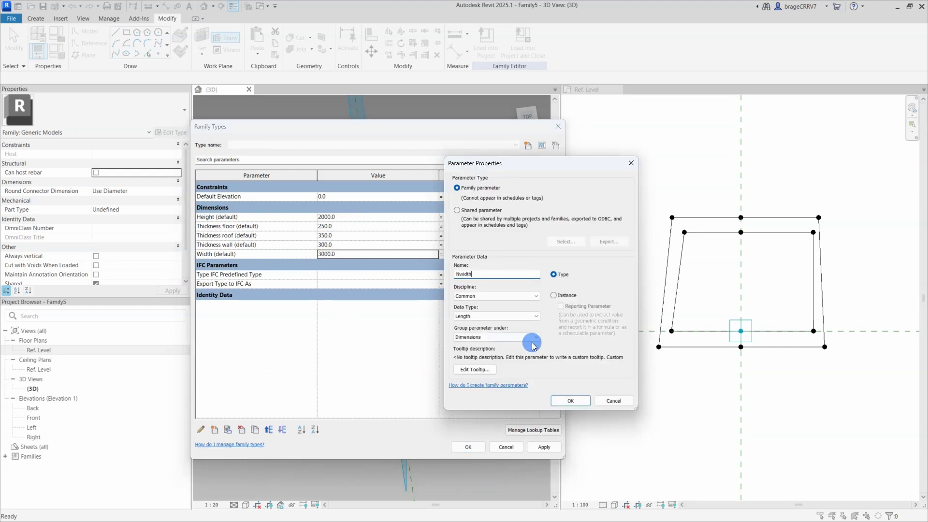
click(554, 295)
click(512, 337)
click(498, 298)
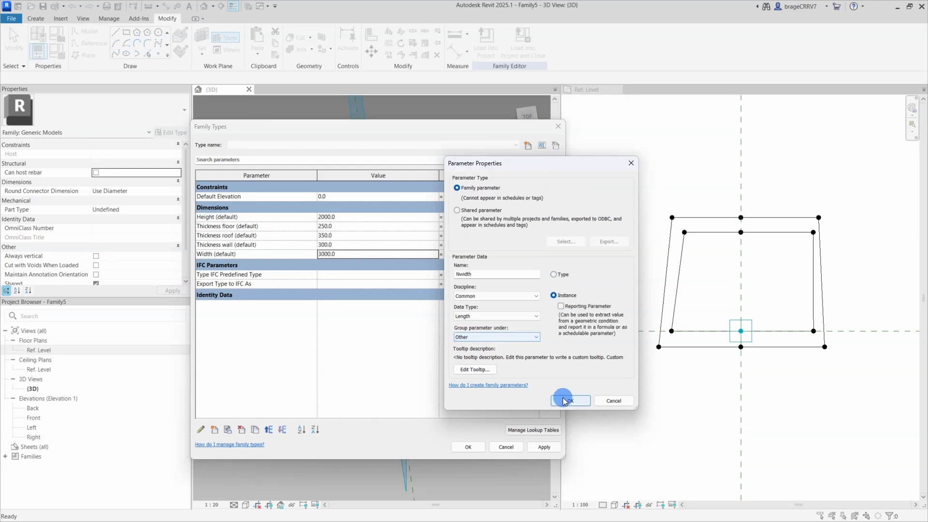
click(564, 401)
Step: Add an instance length parameter named Pwidth, grouped under Other
click(214, 430)
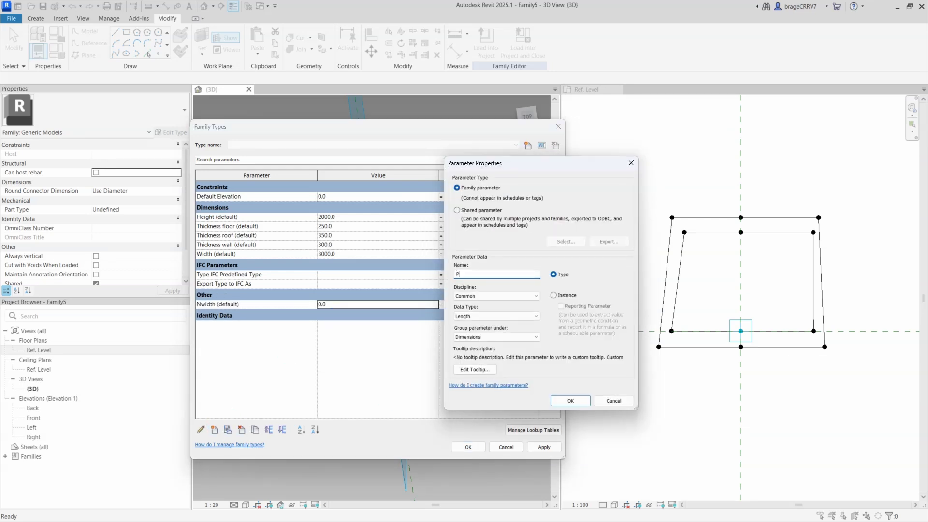
click(561, 300)
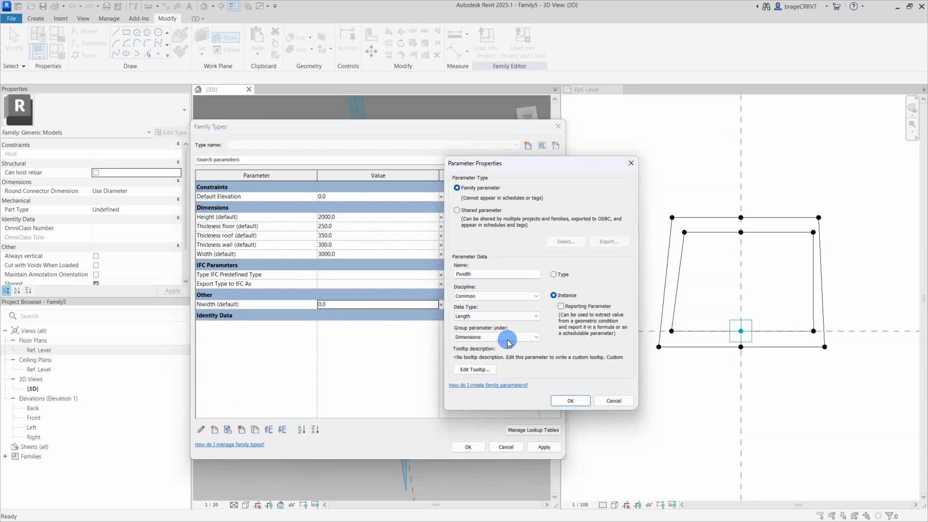
click(508, 338)
click(506, 387)
click(570, 401)
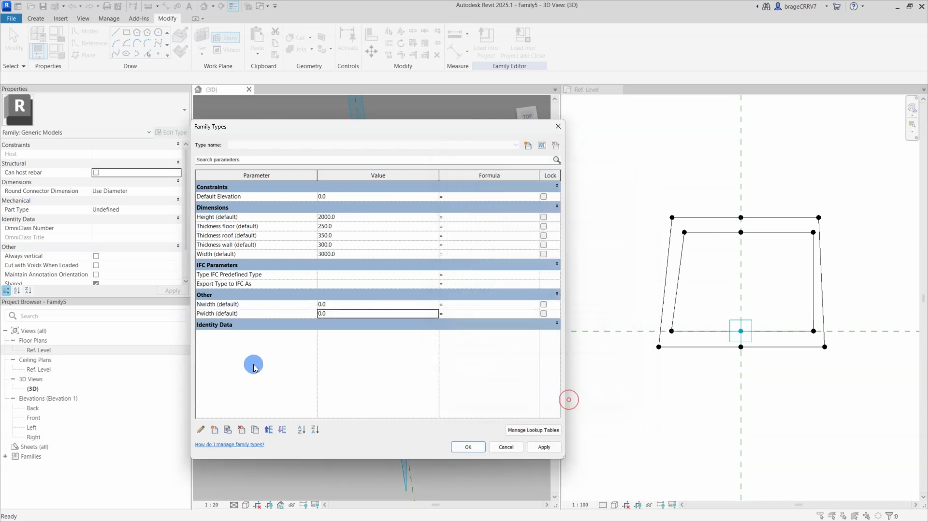
click(215, 431)
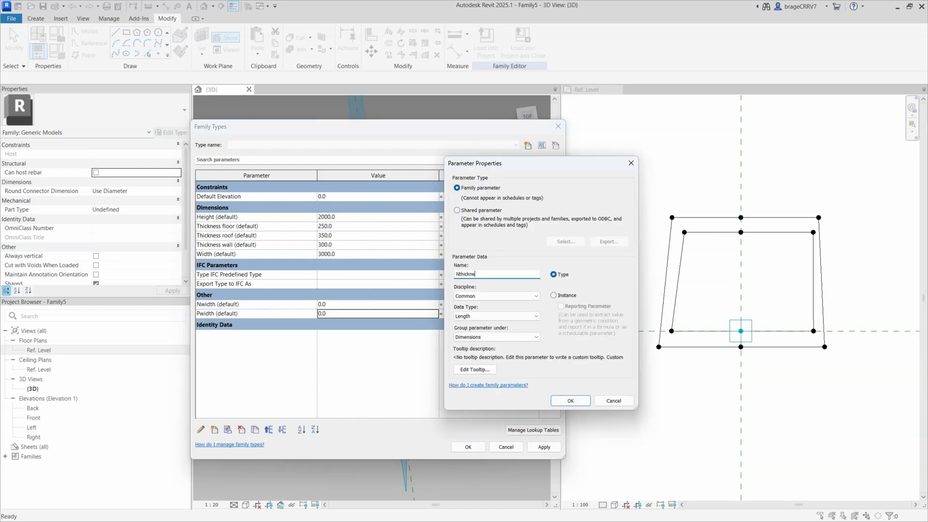
click(553, 300)
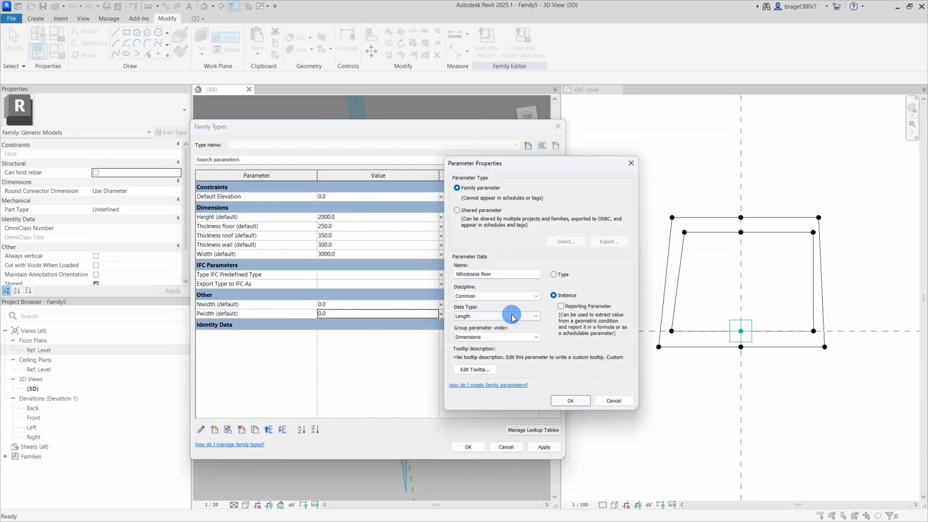
click(497, 316)
click(539, 360)
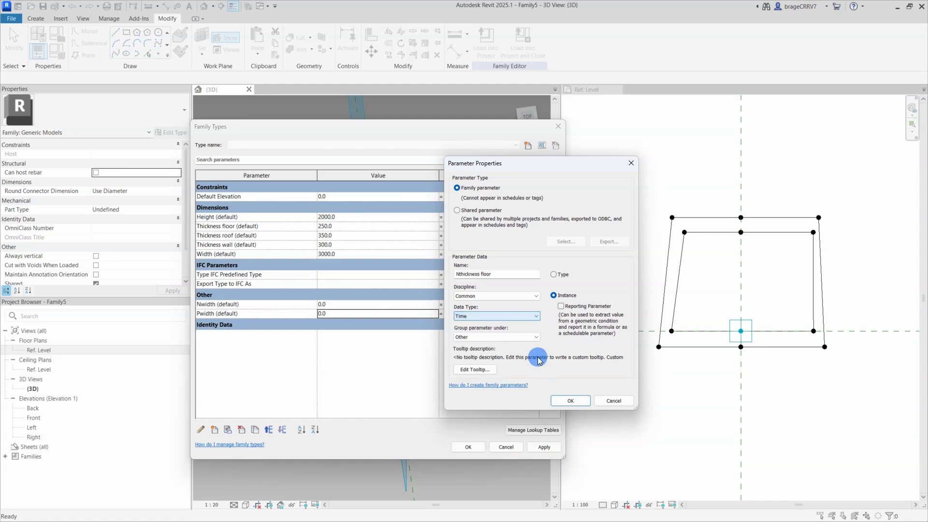
click(614, 401)
Step: Add an instance length parameter named NthicknessFloor, grouped under Other
click(215, 430)
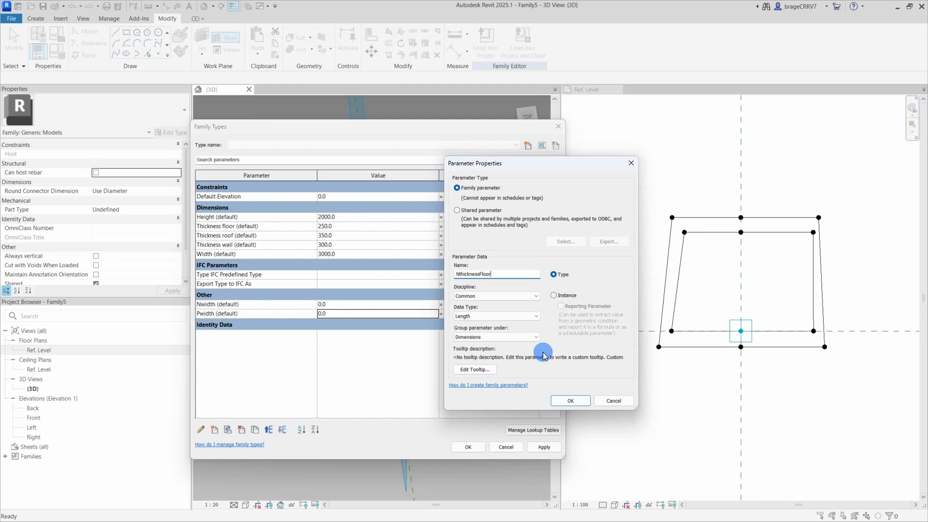
click(554, 295)
click(504, 336)
click(533, 364)
key(Return)
Step: Add an instance length parameter named NwidthB, grouped under Other
click(213, 313)
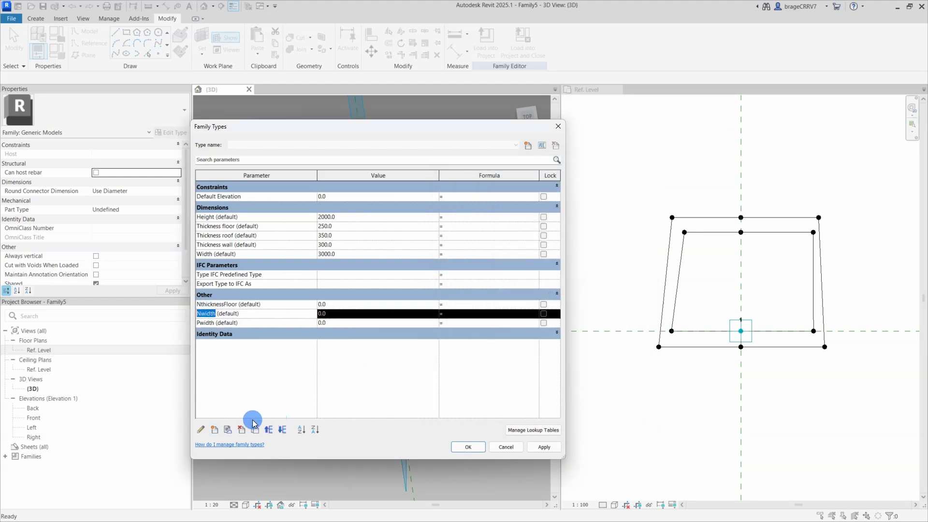
click(228, 428)
click(471, 275)
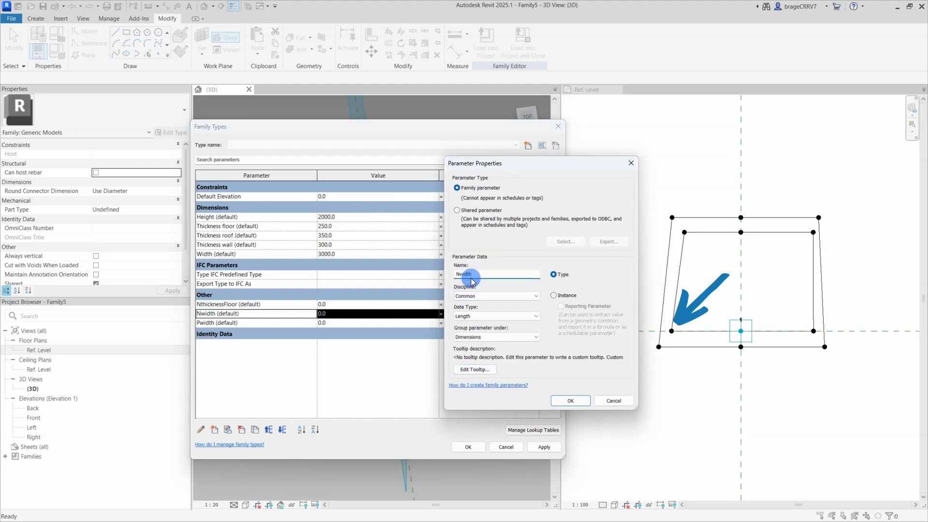
text(B)
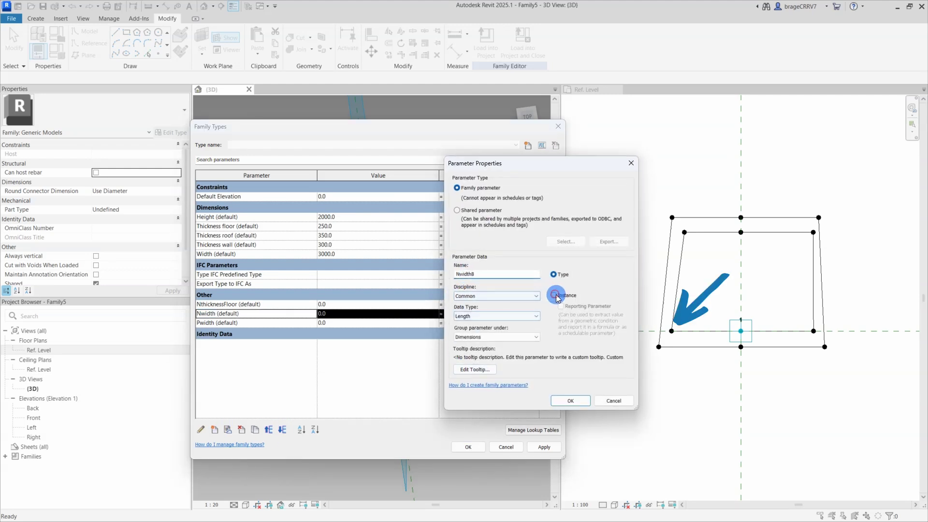
click(554, 295)
drag(498, 274, 446, 279)
click(495, 339)
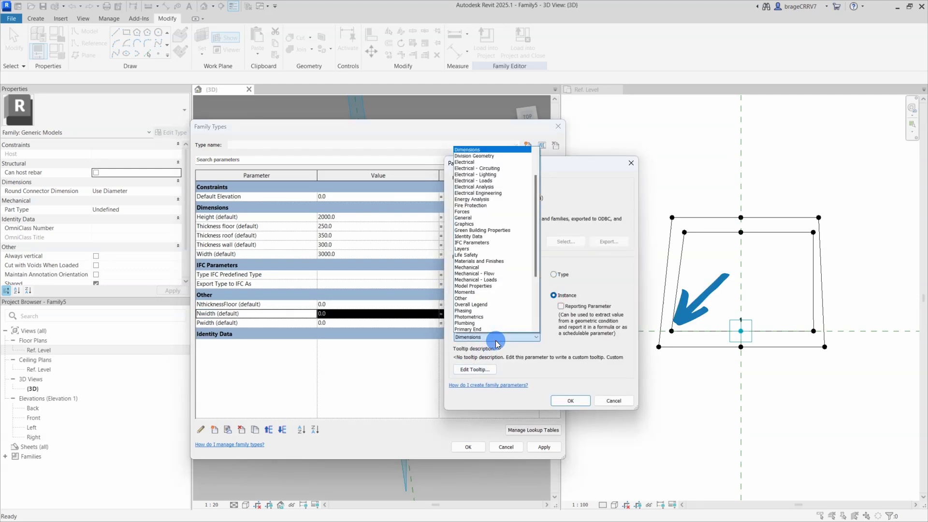
click(471, 299)
click(557, 401)
Step: Add a length parameter named PwidthB and group it under Other
click(197, 428)
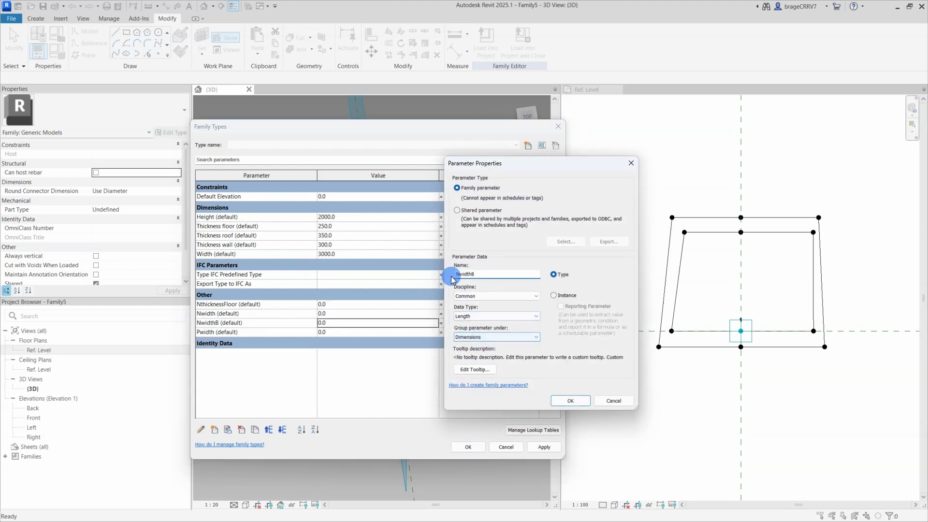
click(565, 401)
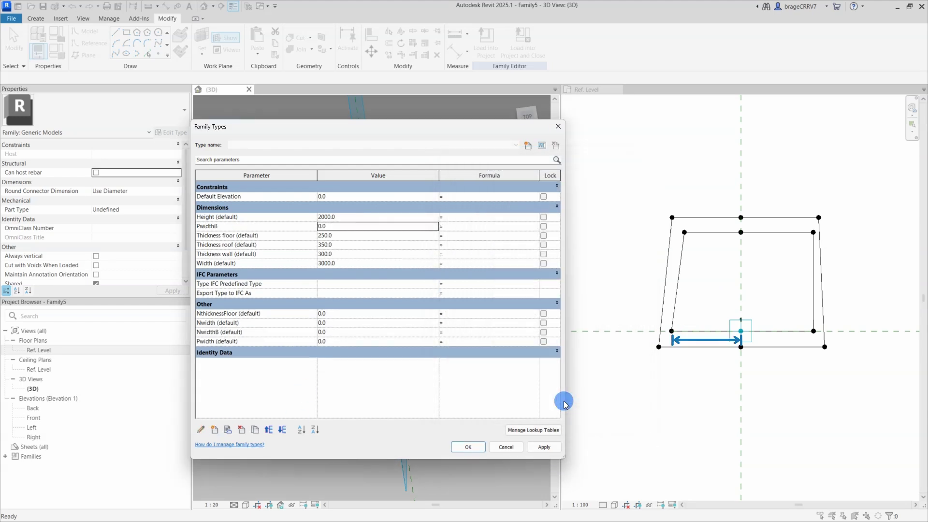
click(208, 432)
click(496, 337)
click(484, 298)
click(560, 401)
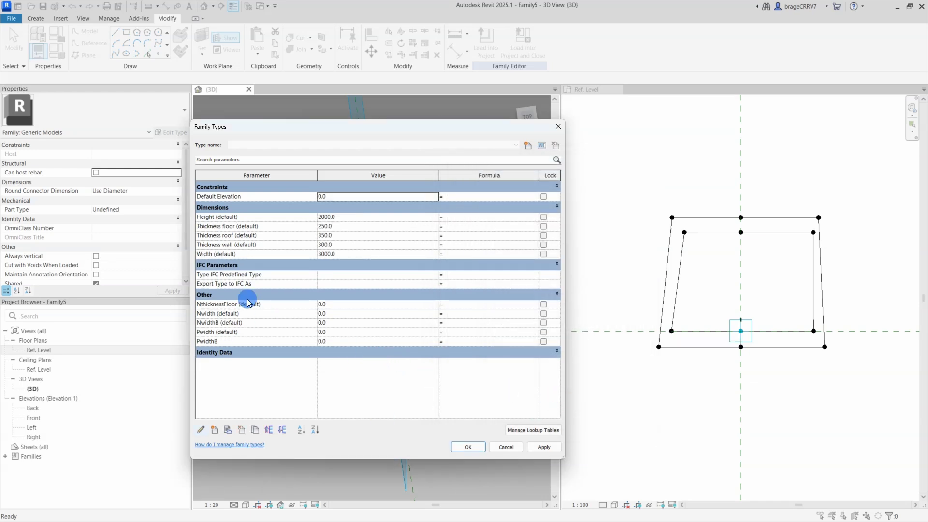
Step: Give NthicknessFloor the formula Thickness floor * -1 and apply it
click(221, 245)
click(206, 228)
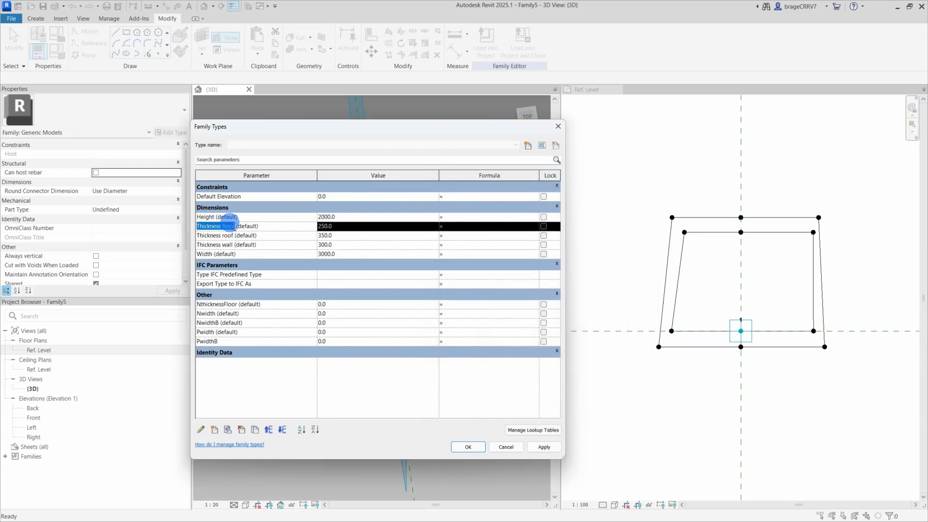
click(451, 304)
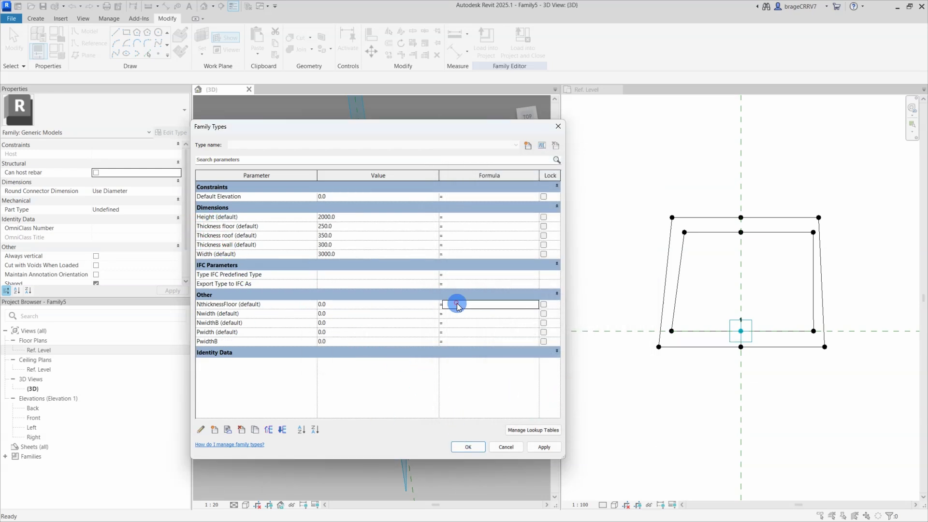
text(Thickness floor * -1)
click(544, 447)
Step: Give Pwidth the formula Width / 2 and Nwidth the formula Width / 2 * -1, and apply them
click(208, 254)
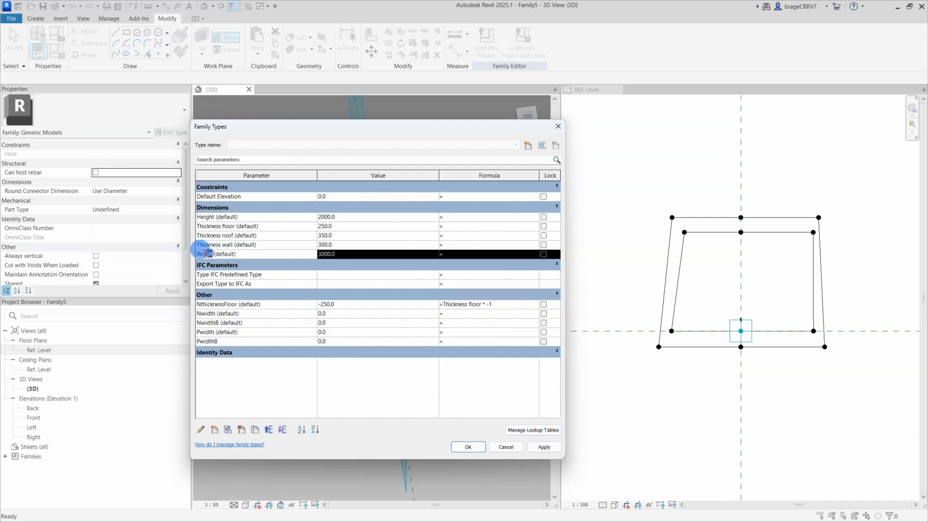
click(458, 323)
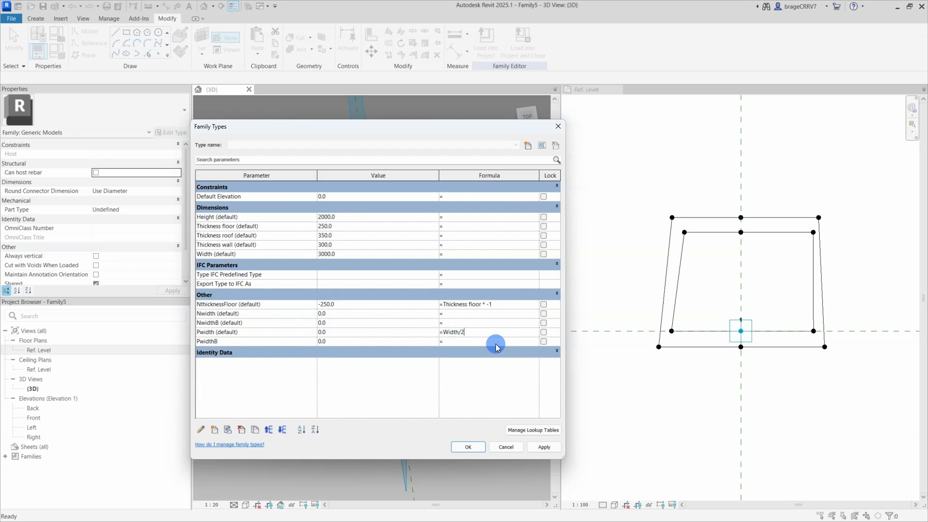
drag(473, 333, 440, 334)
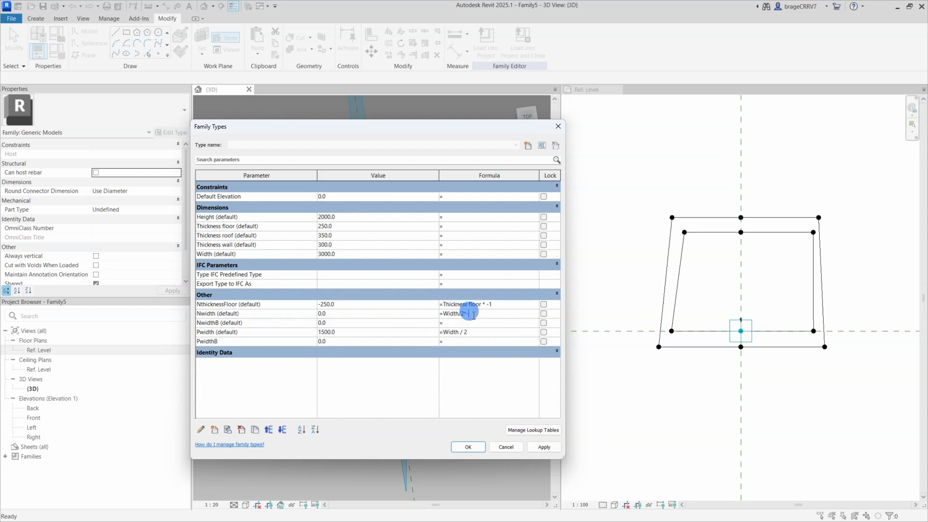
click(544, 447)
Step: Change the PwidthB parameter from a type to an instance parameter
click(230, 341)
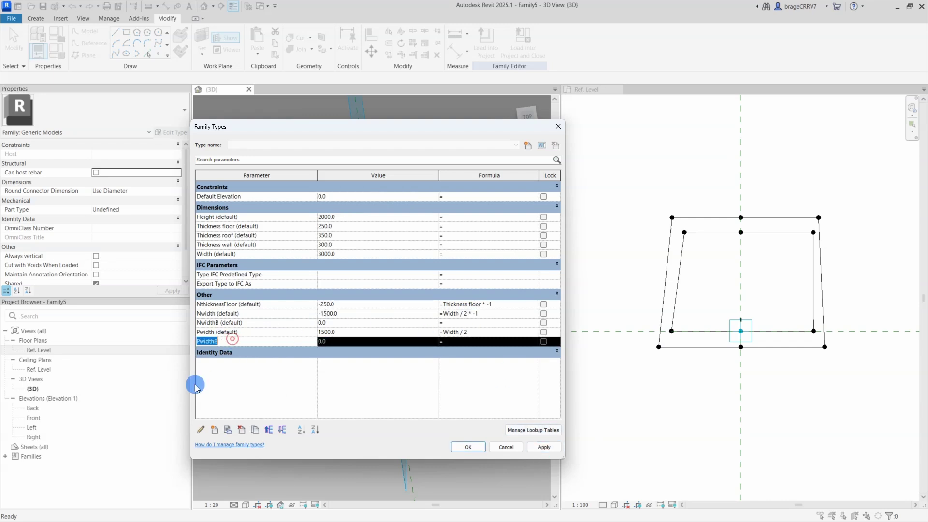
click(554, 296)
click(561, 397)
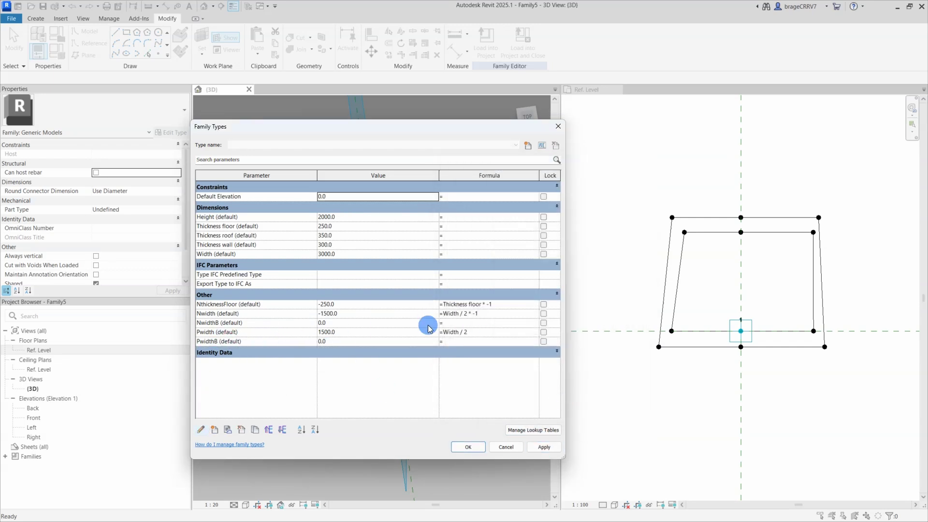
Step: Give the NwidthB parameter the formula Nwidth - Thickness wall and apply it
click(211, 314)
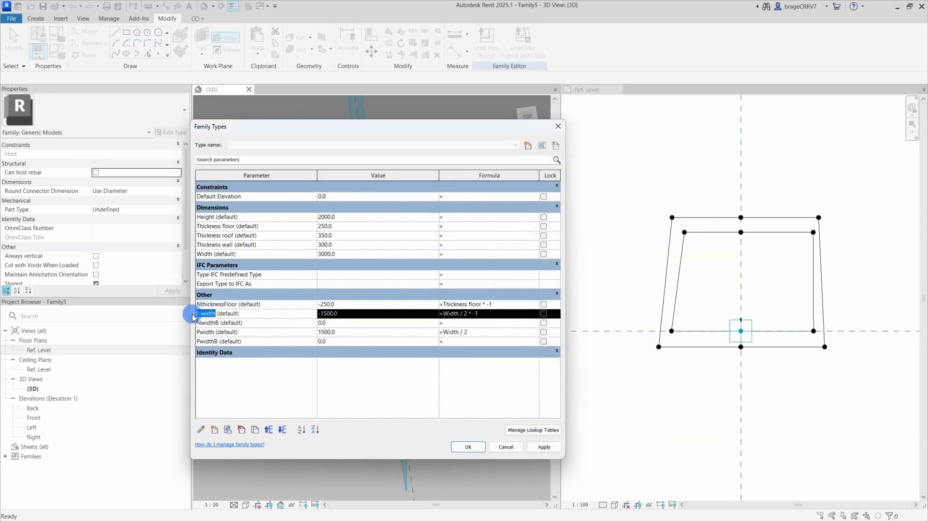
click(457, 323)
text(Nwidth)
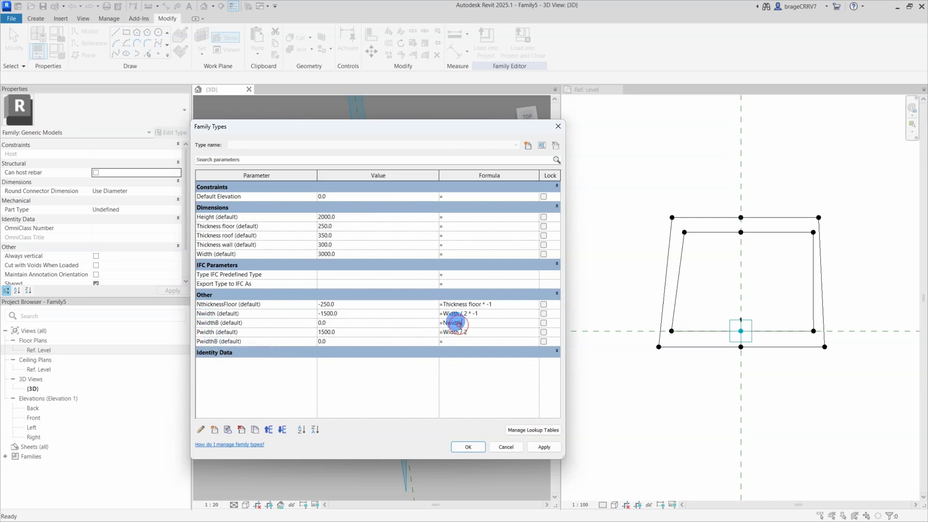
click(233, 246)
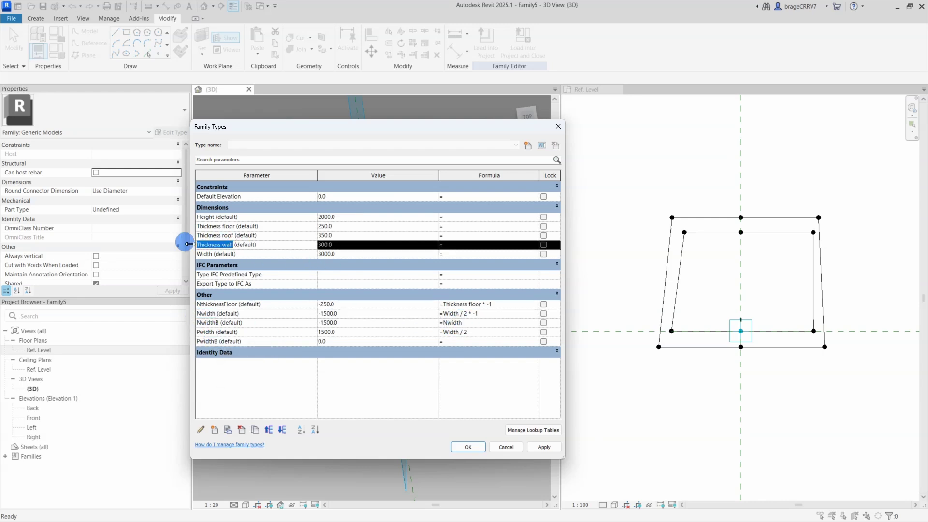
click(485, 323)
click(487, 325)
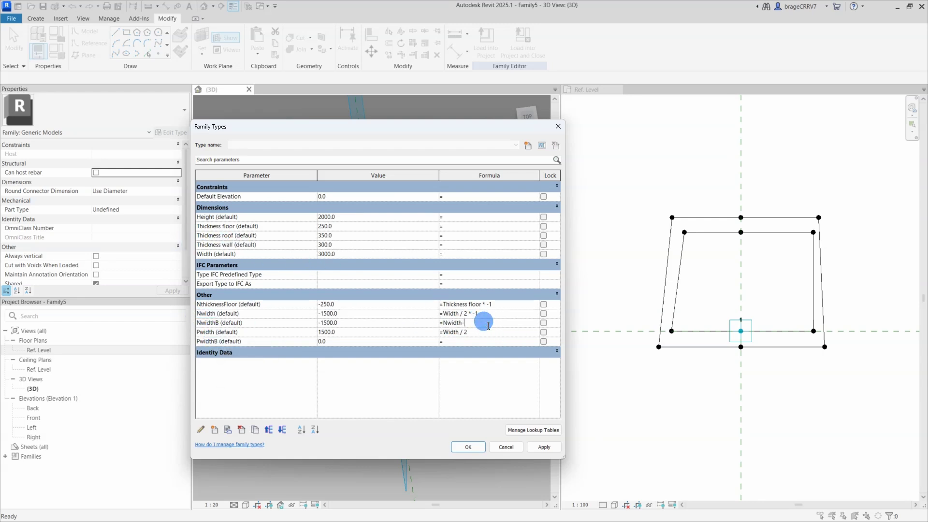
click(544, 447)
Step: Give the PwidthB parameter the formula Pwidth + Thickness wall, apply it, and dismiss the save reminder after accepting the family types
click(444, 323)
key(ctrl+c)
click(445, 341)
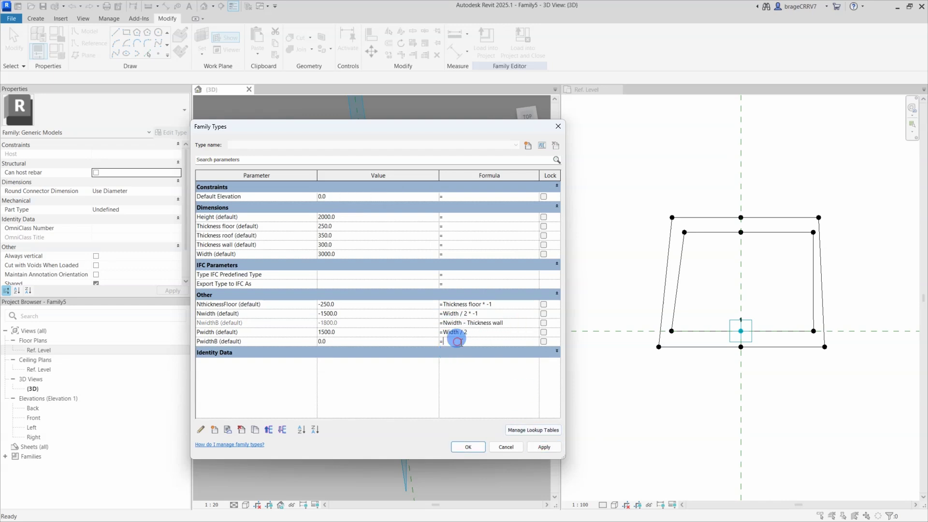
key(ctrl+v)
click(544, 447)
click(462, 341)
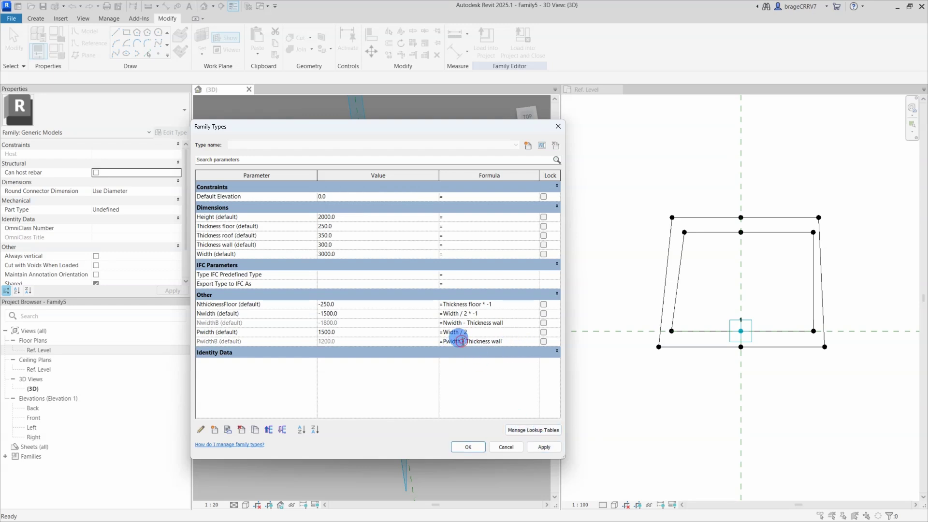
click(538, 447)
click(474, 333)
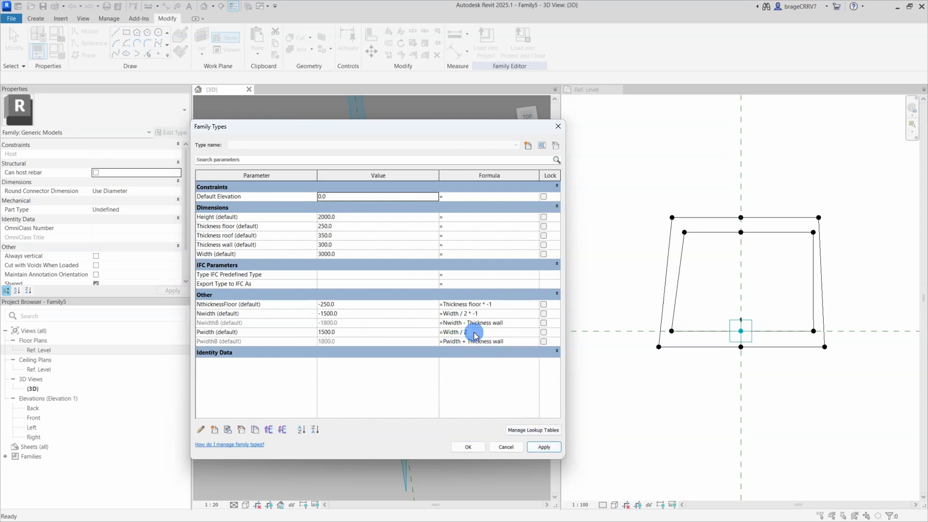
click(468, 447)
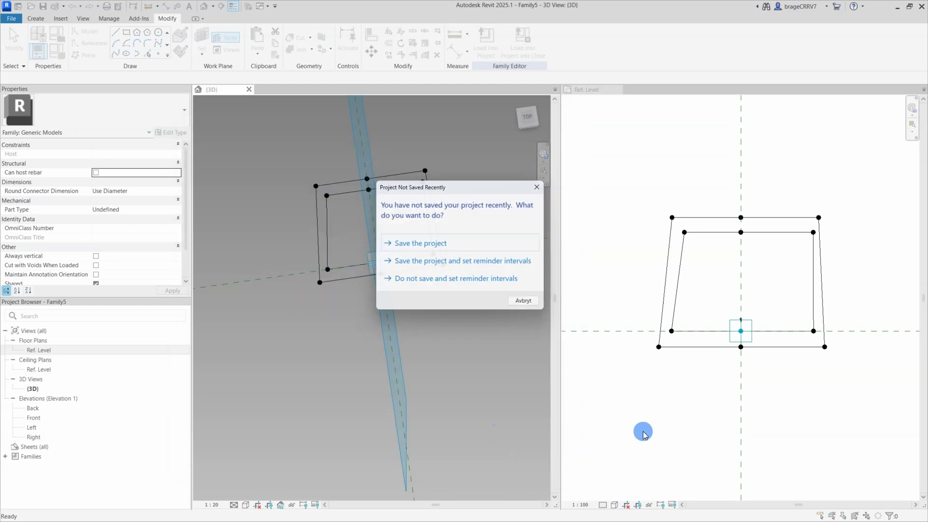
click(543, 184)
Step: Associate the offset of the midpoint beneath the culvert floor with the NthicknessFloor parameter
click(381, 274)
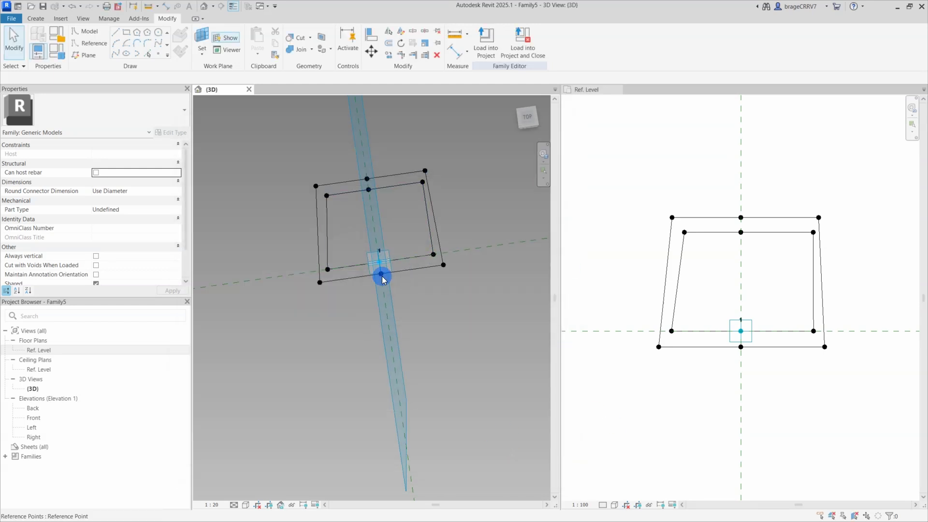
click(179, 257)
click(415, 267)
click(471, 348)
Step: Associate the offsets of the two inner left corner points of the profile with the Nwidth parameter
click(317, 268)
ctrl+click(314, 155)
click(179, 266)
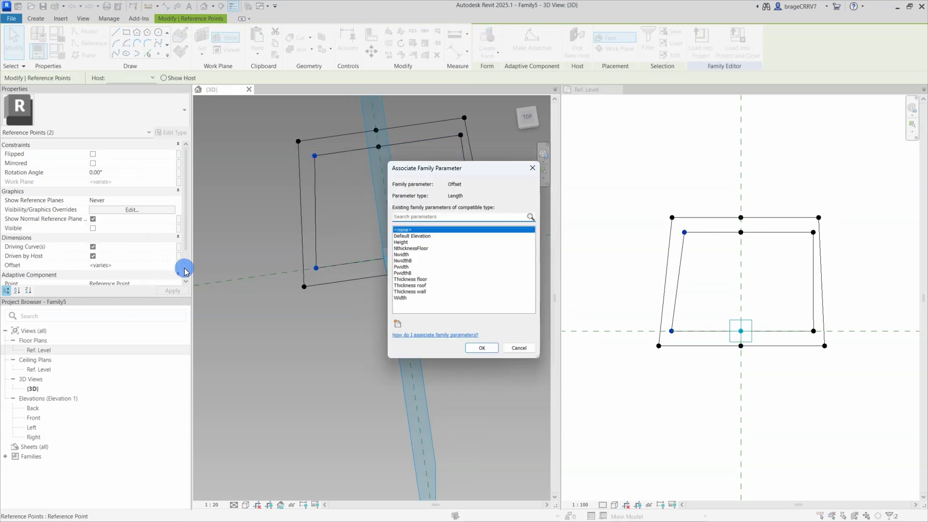
click(405, 261)
click(481, 349)
Step: Associate the offsets of the two outer left corner points of the profile with the NwidthB parameter
click(298, 142)
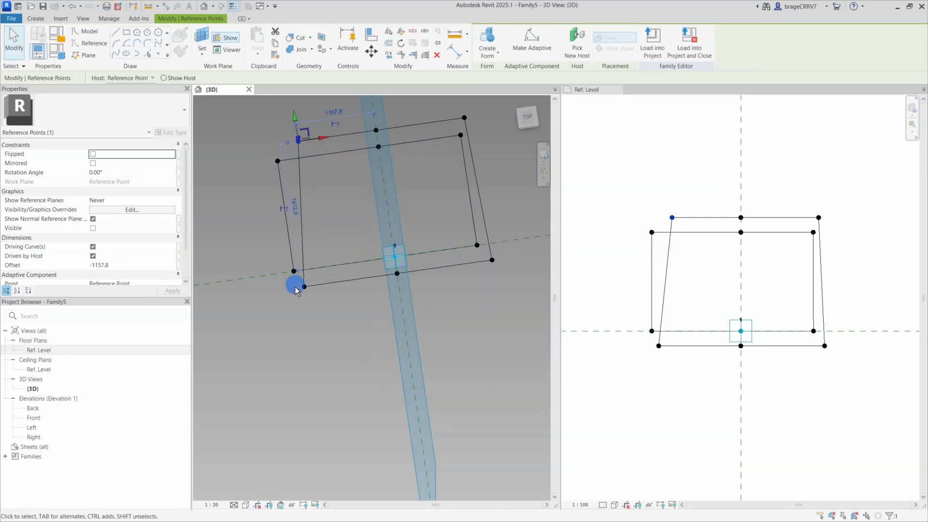
ctrl+click(303, 286)
click(179, 266)
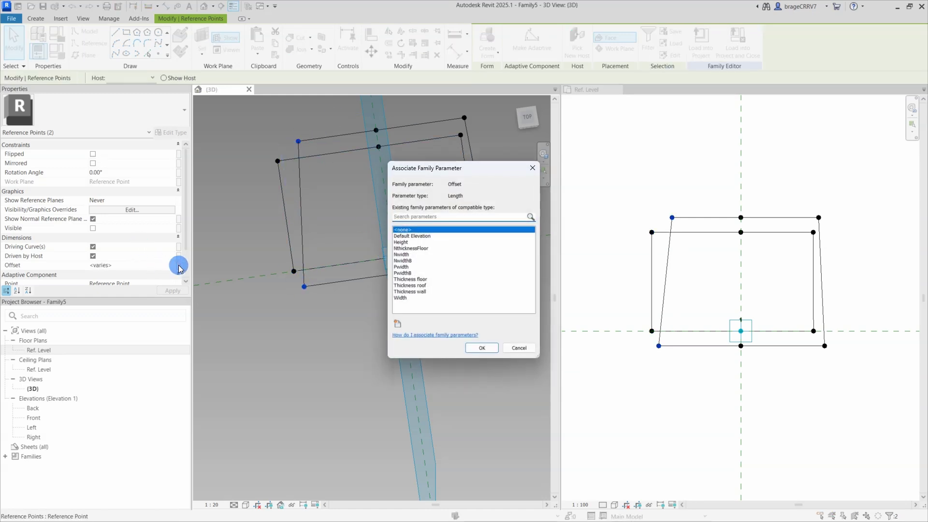
click(402, 260)
click(482, 348)
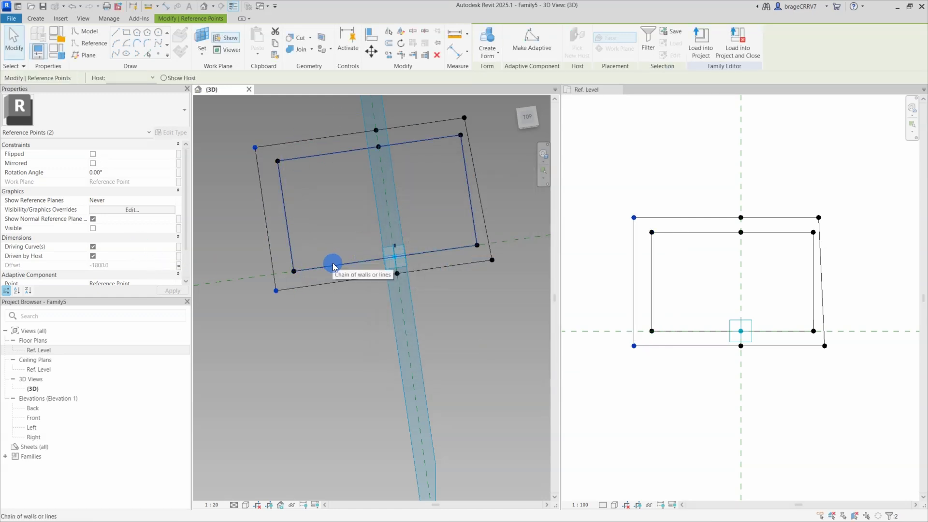
Step: Associate the offsets of the two inner right corner points of the profile with the Pwidth parameter
click(476, 246)
ctrl+click(460, 135)
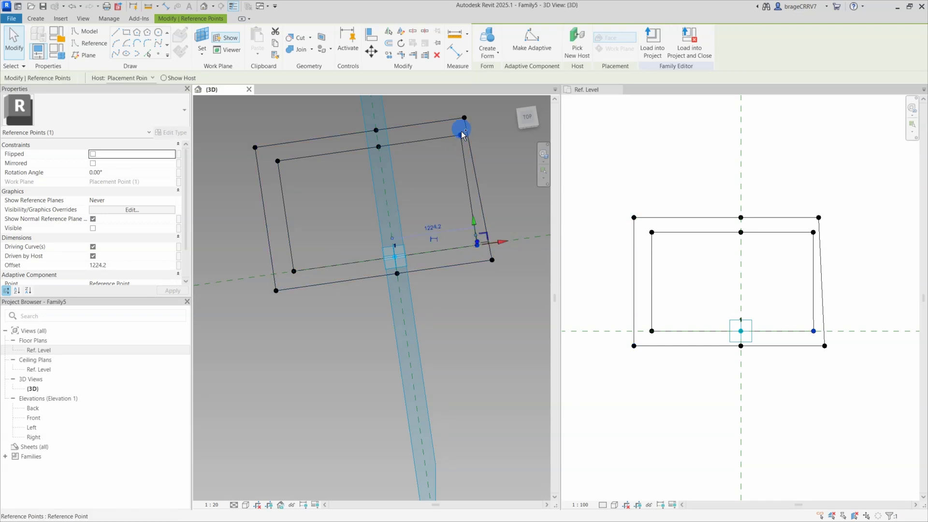
click(179, 265)
click(401, 273)
click(482, 348)
Step: Associate the offsets of the two outer right corner points of the profile with the PwidthB parameter
click(493, 262)
ctrl+click(493, 261)
click(175, 269)
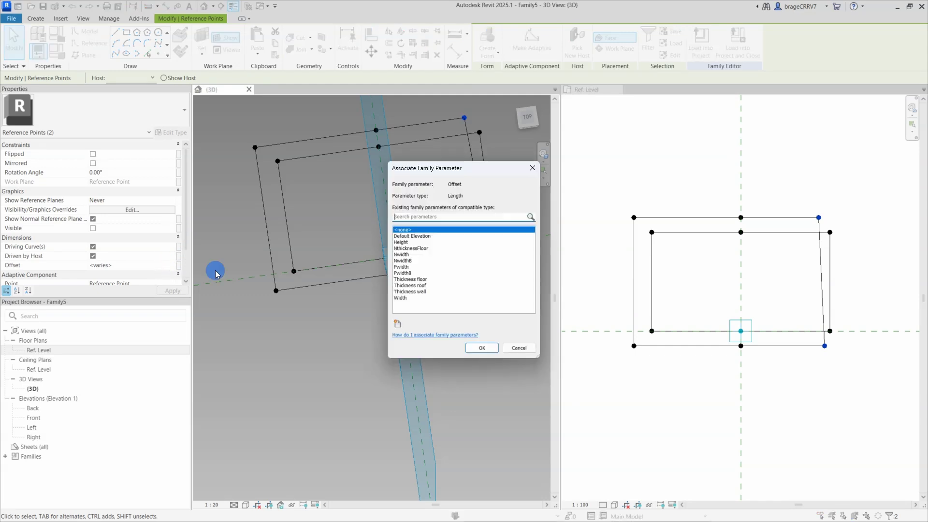
click(402, 273)
click(482, 348)
Step: Associate the offset of the outer roof midpoint with the Thickness roof parameter
click(377, 130)
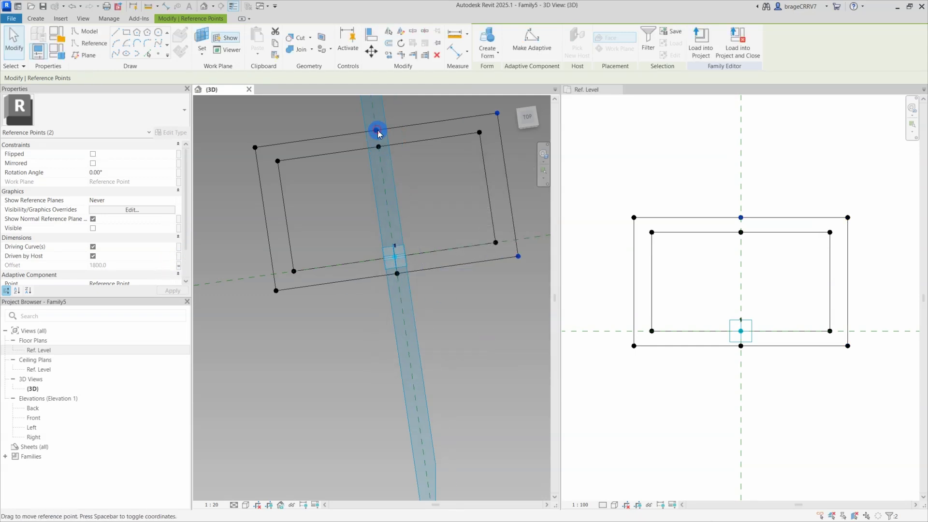
click(178, 256)
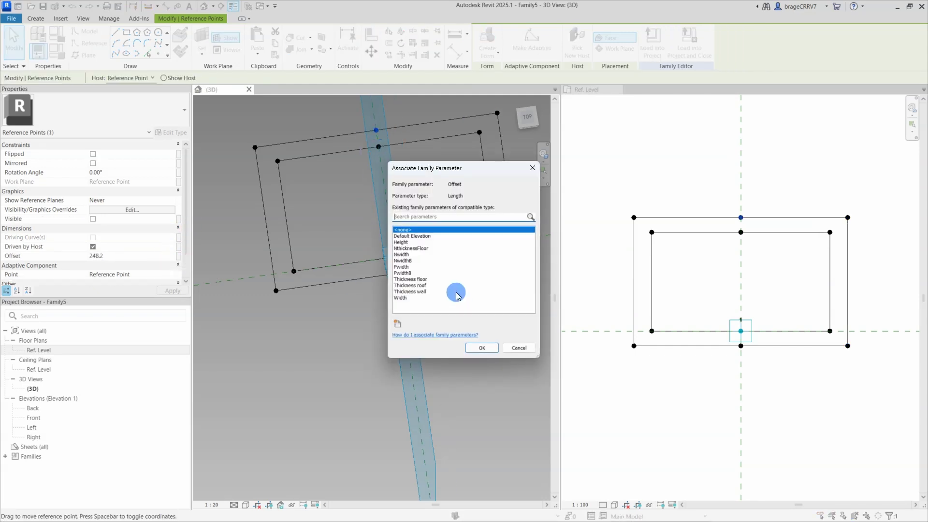
click(437, 292)
click(475, 348)
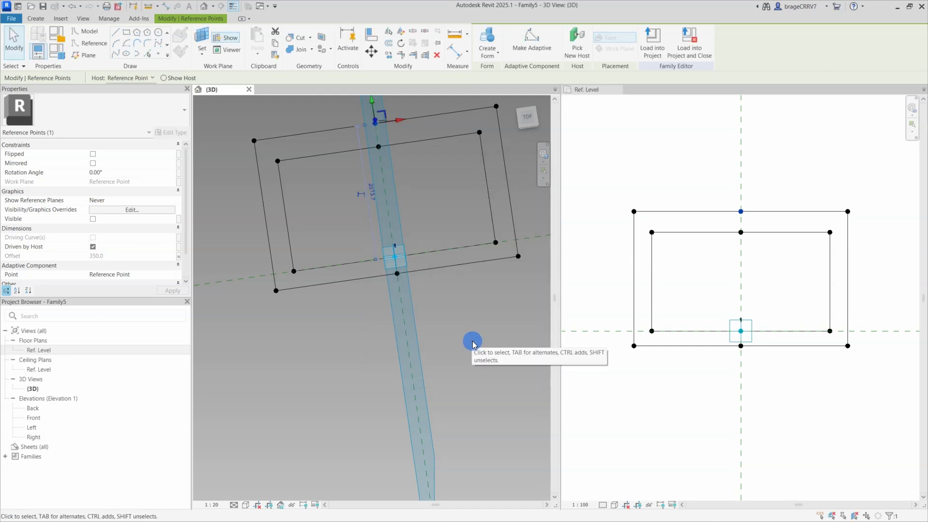
Step: Test the profile by setting the Height parameter to 3000 and applying it
click(472, 338)
scroll(421, 313, down, 2)
mouse_move(469, 333)
middle_down()
mouse_move(431, 325)
mouse_move(460, 324)
middle_up()
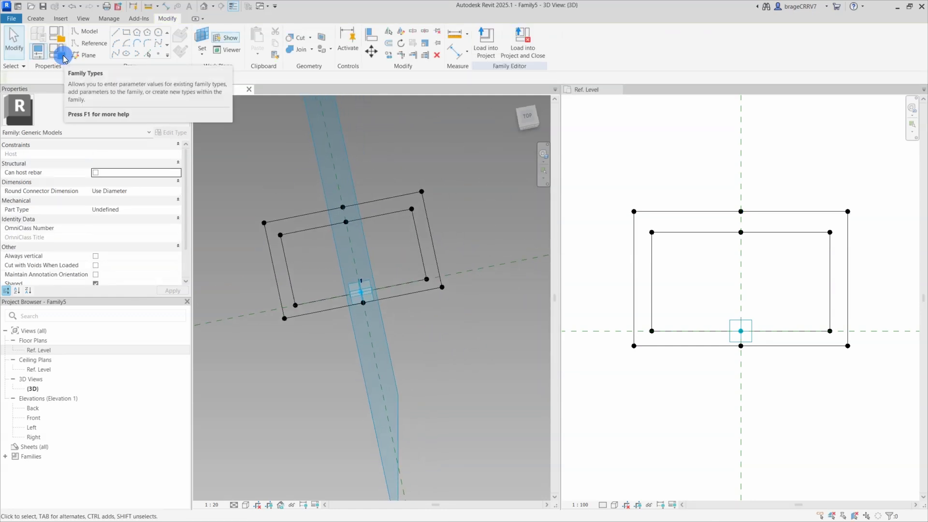
click(63, 56)
drag(369, 129, 382, 122)
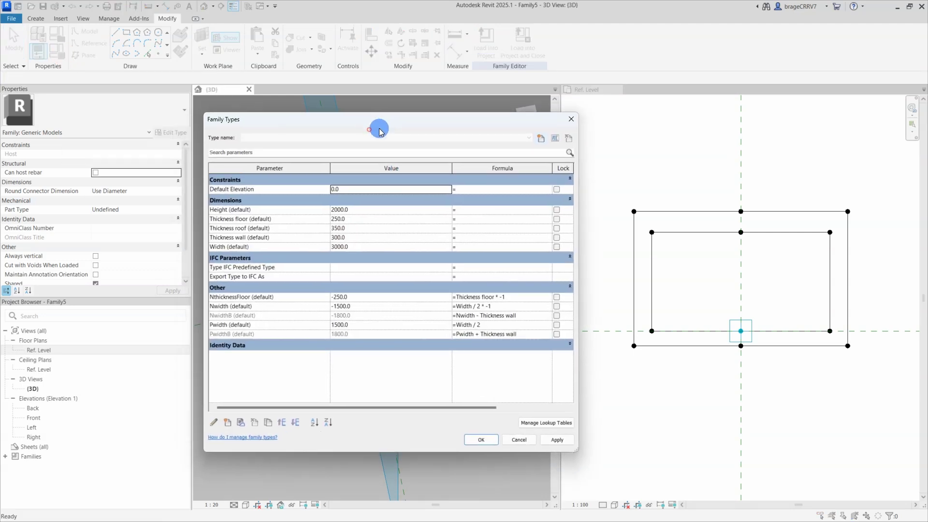
click(369, 209)
click(550, 440)
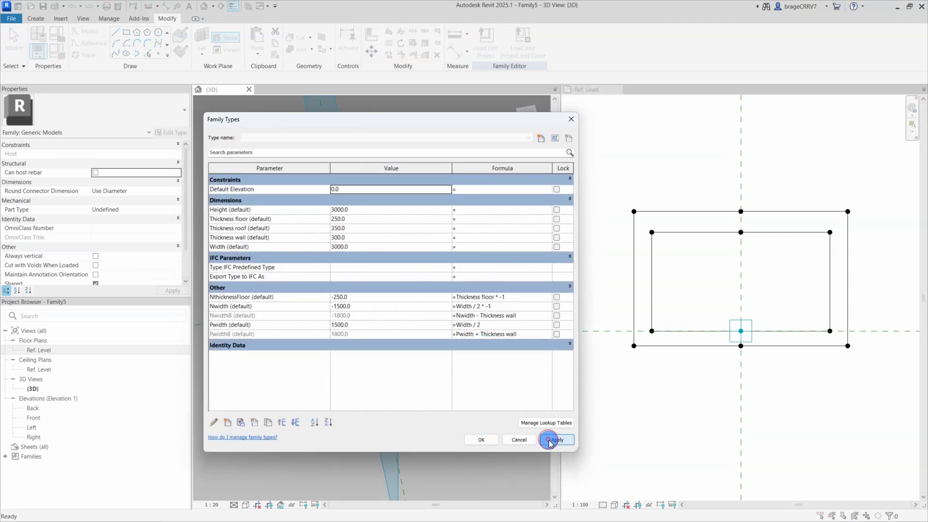
click(481, 440)
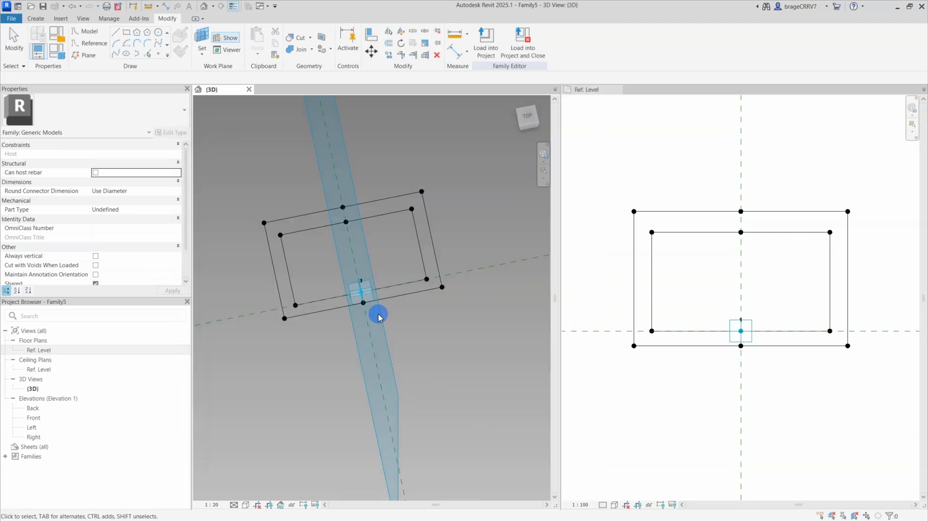
Step: Associate the offset of the inner roof midpoint with the Height parameter
click(346, 218)
click(175, 257)
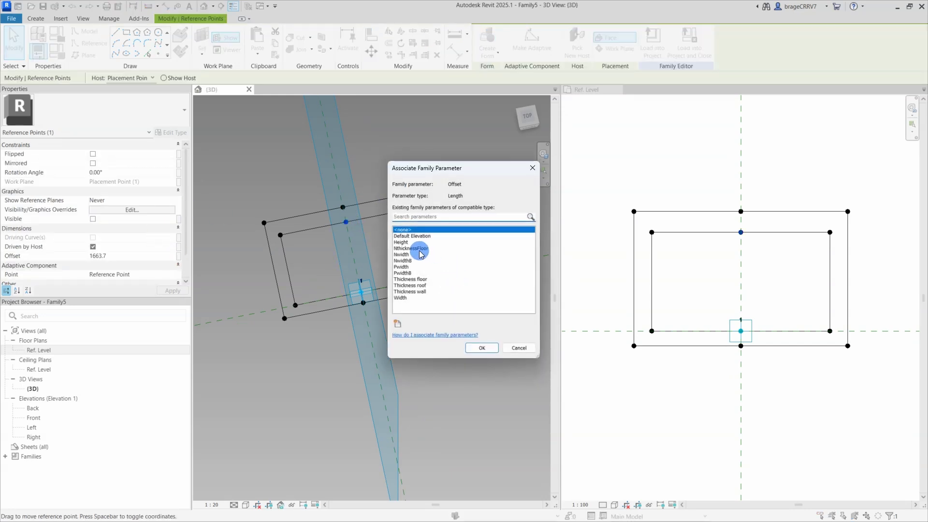
click(416, 244)
click(481, 347)
click(224, 124)
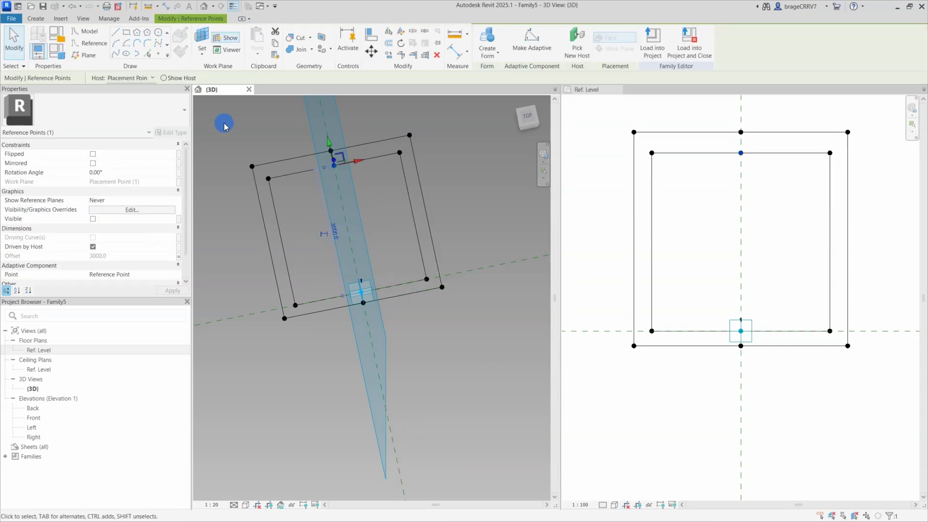
Step: Test the profile with Thickness floor 100, Thickness roof 100 and Thickness wall 120, applying each value
click(56, 56)
click(358, 220)
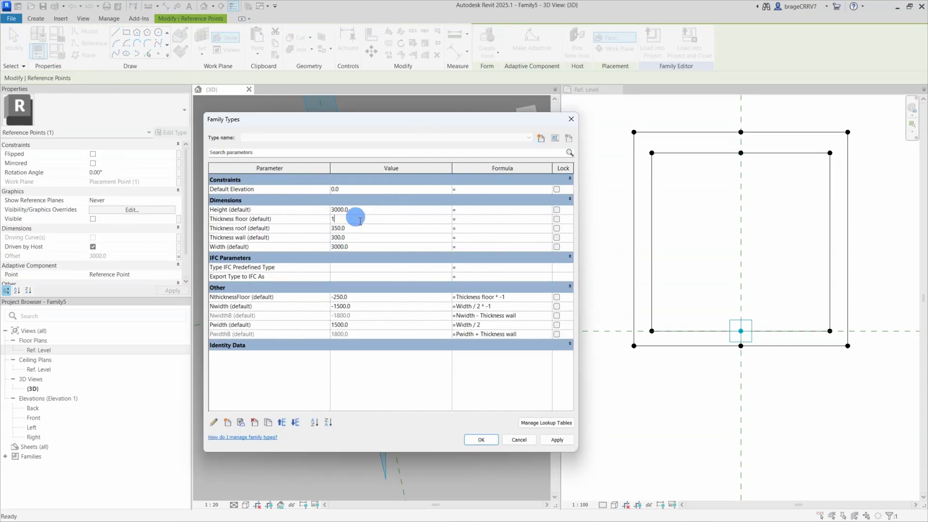
click(555, 438)
click(357, 229)
text(100)
click(555, 440)
click(357, 237)
text(120)
click(557, 440)
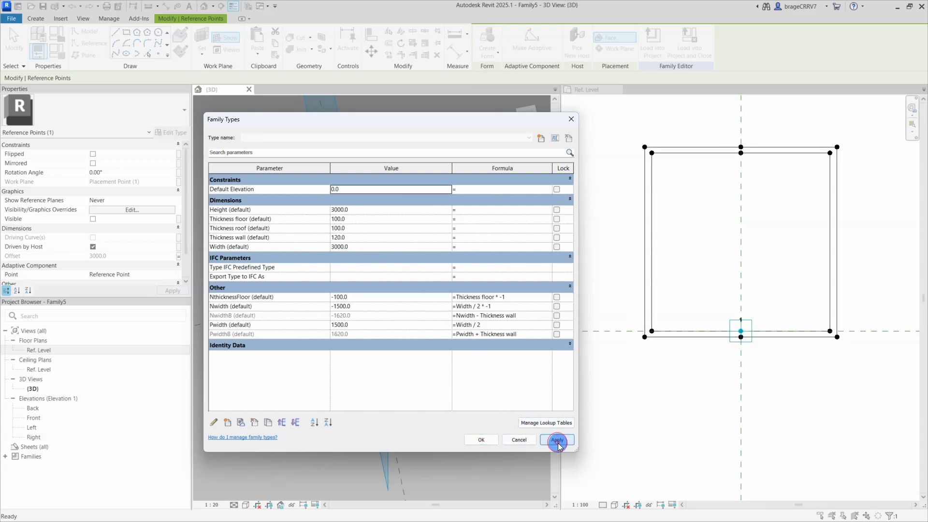
Step: Set Thickness floor to 250, Thickness roof to 350 and Thickness wall to 300, and apply the values
click(360, 218)
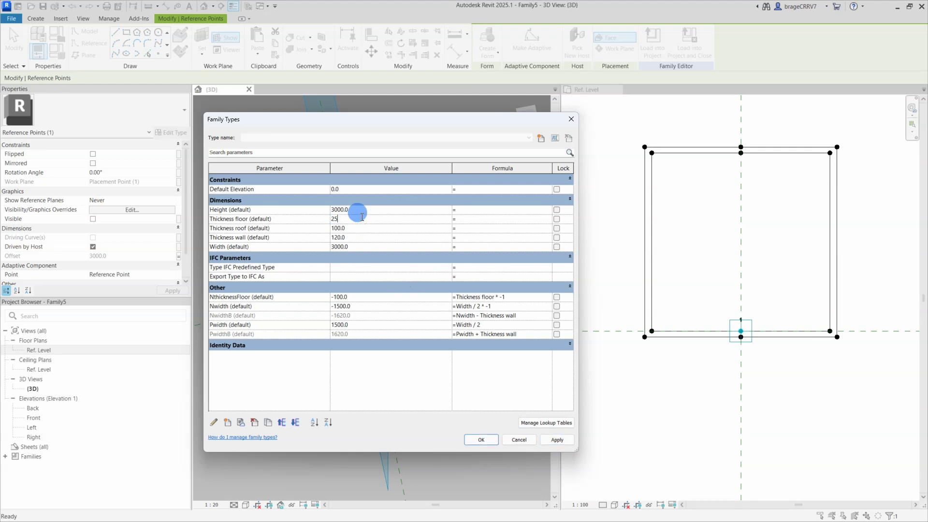
click(360, 229)
click(354, 238)
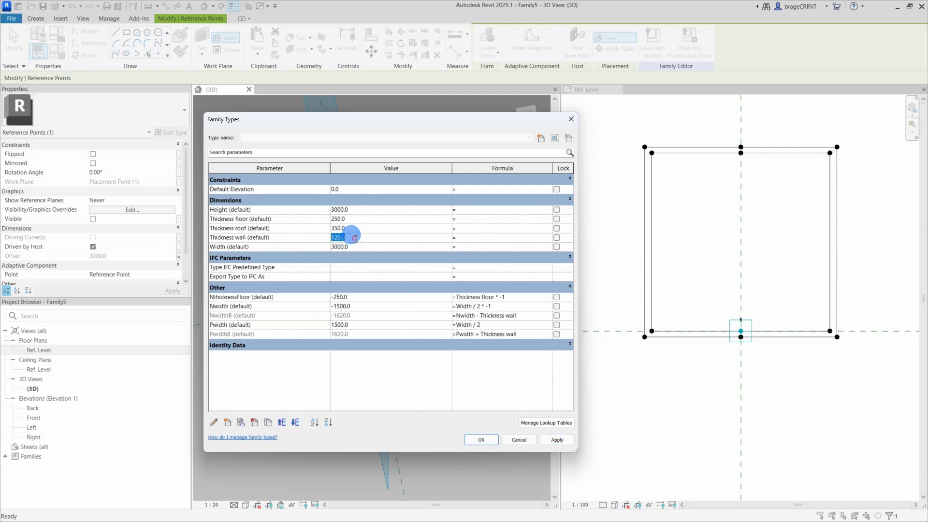
text(300)
click(557, 440)
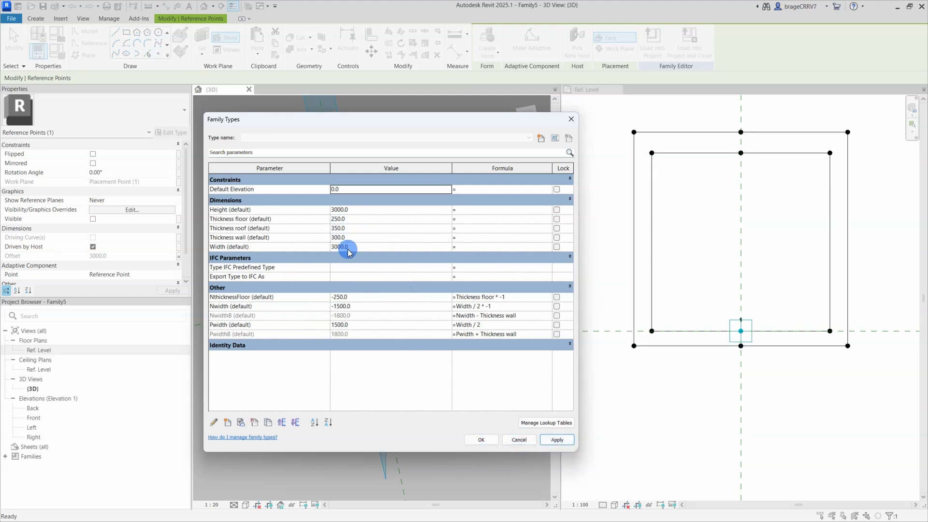
Step: Test the profile by setting the Width parameter to 5000 and applying it
click(356, 247)
text(5000)
click(557, 440)
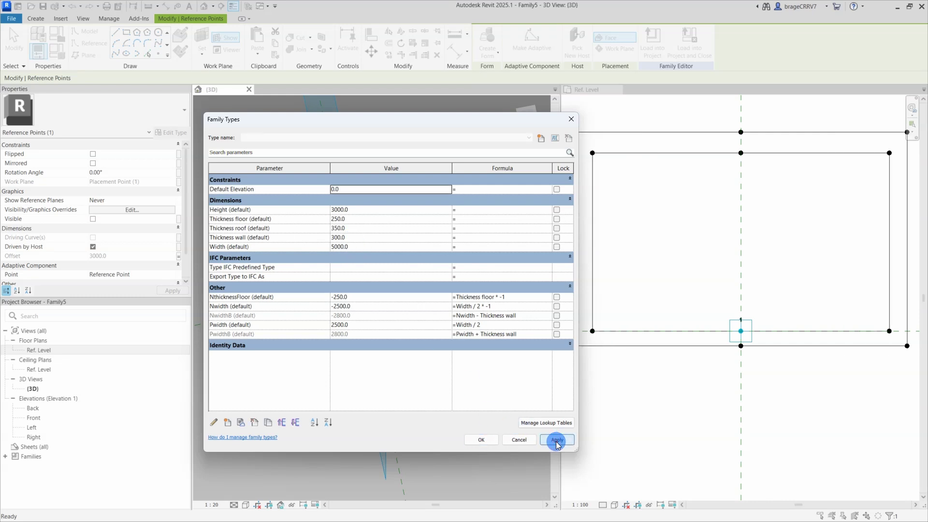
Step: Set Height to 2000 and Width to 4000, apply the values, and accept the family types
click(359, 209)
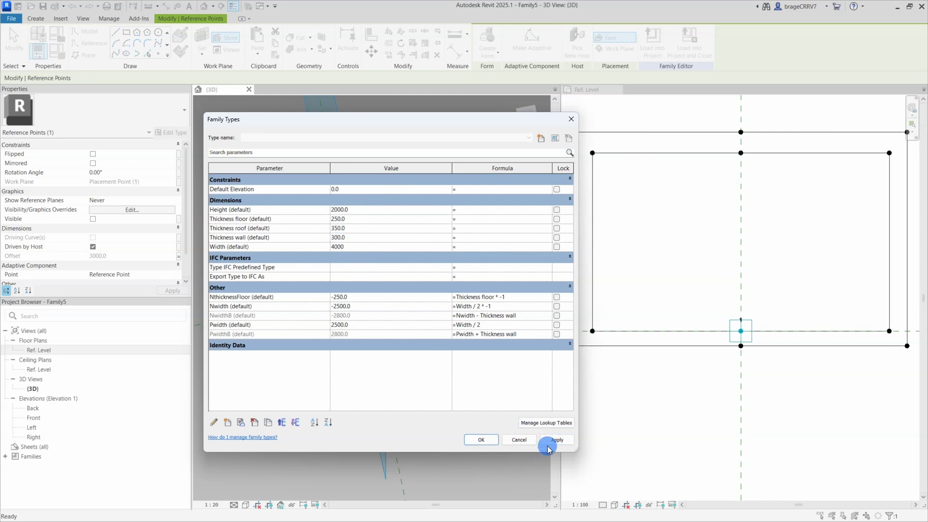
click(555, 440)
click(481, 440)
Step: Create a new family from the adaptive generic model template
click(11, 18)
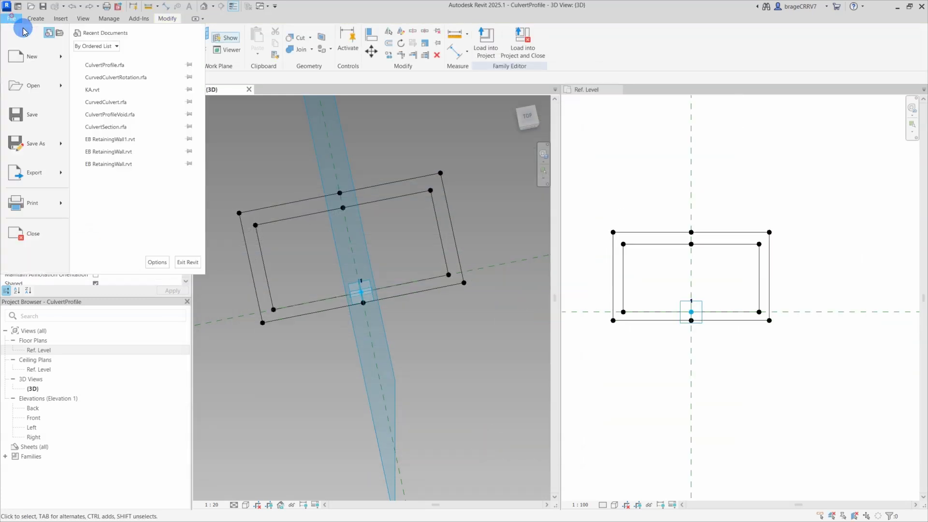
click(32, 57)
click(124, 94)
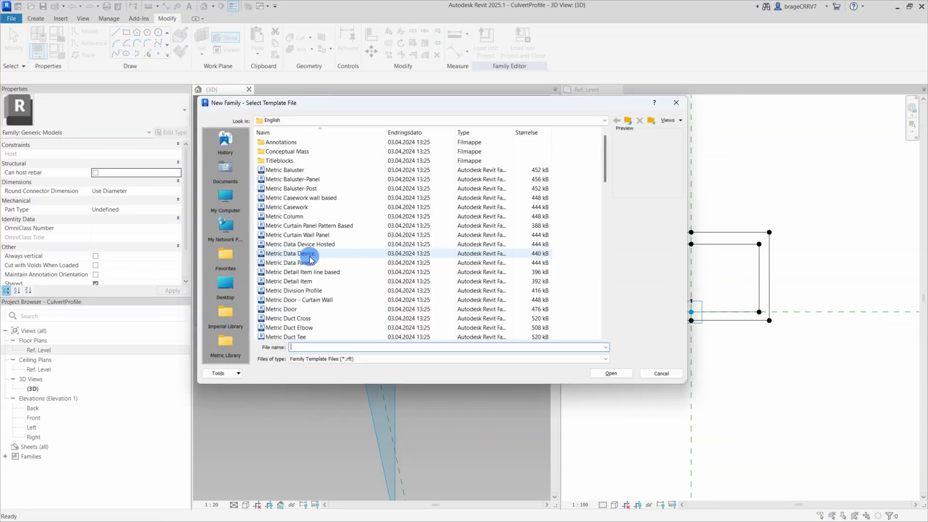
scroll(310, 260, down, 5)
click(331, 300)
click(610, 373)
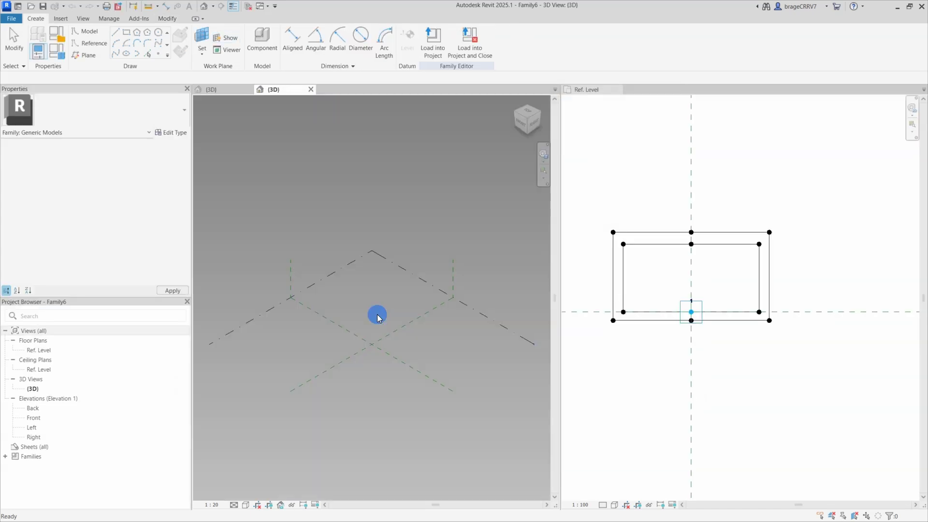
Step: Purge all unused items from the CulvertProfile family and load it into Family6 without placing an instance
click(227, 90)
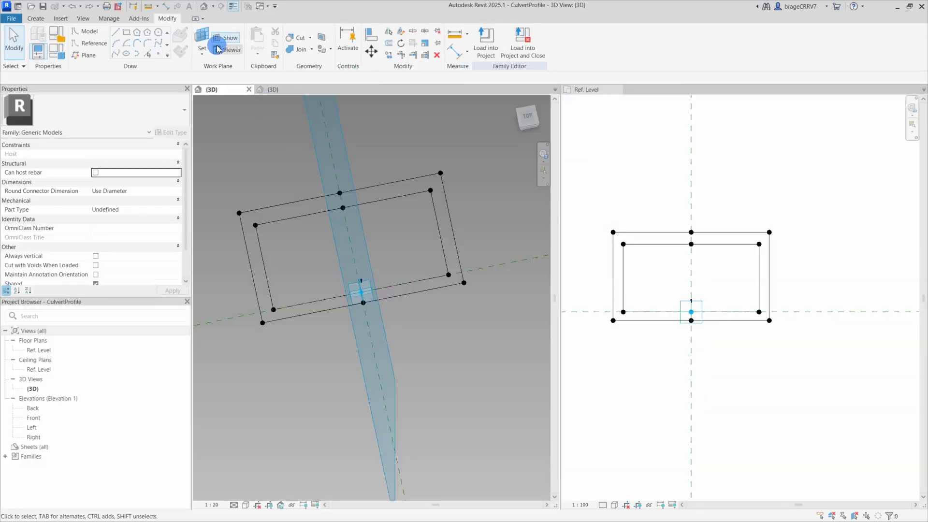
click(108, 18)
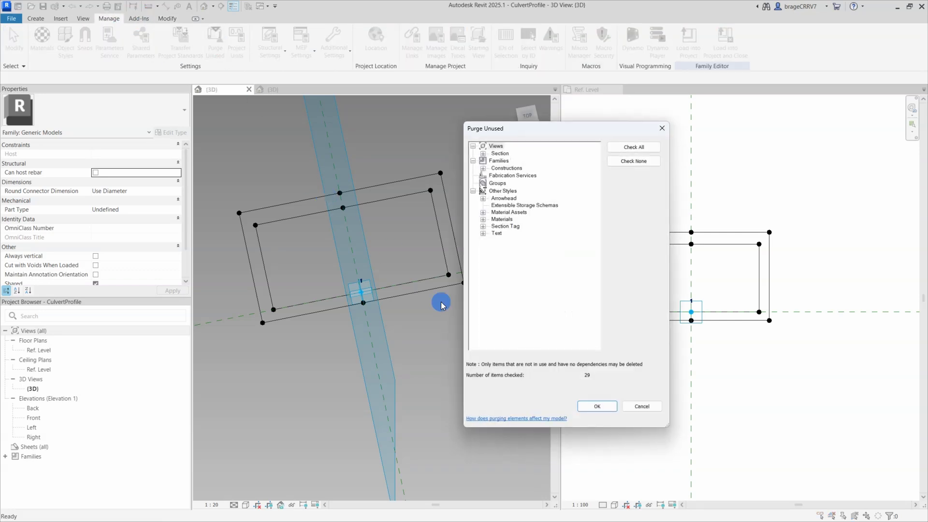
click(596, 406)
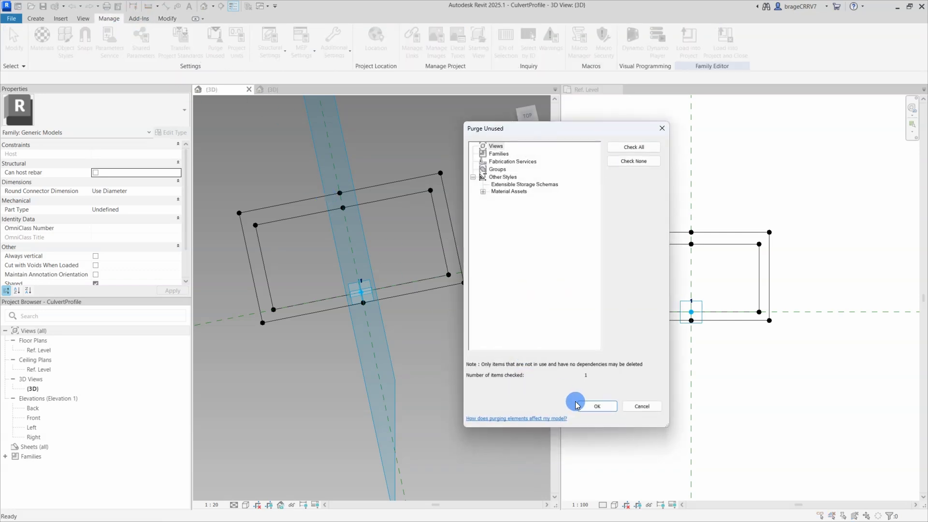
click(585, 405)
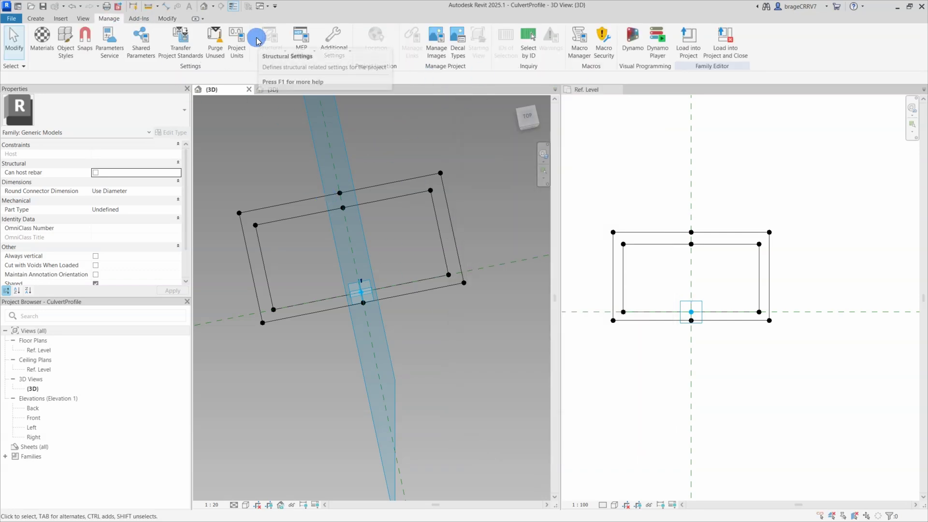
click(688, 42)
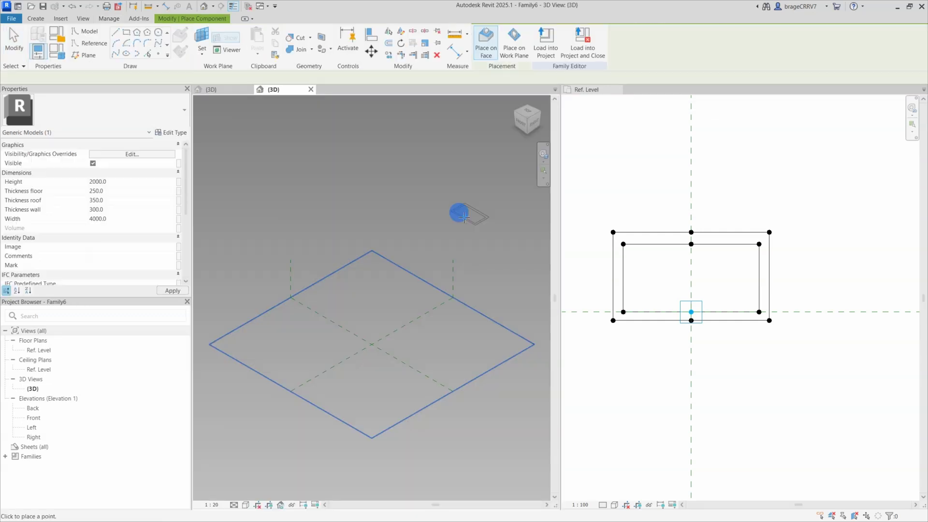
key(Escape)
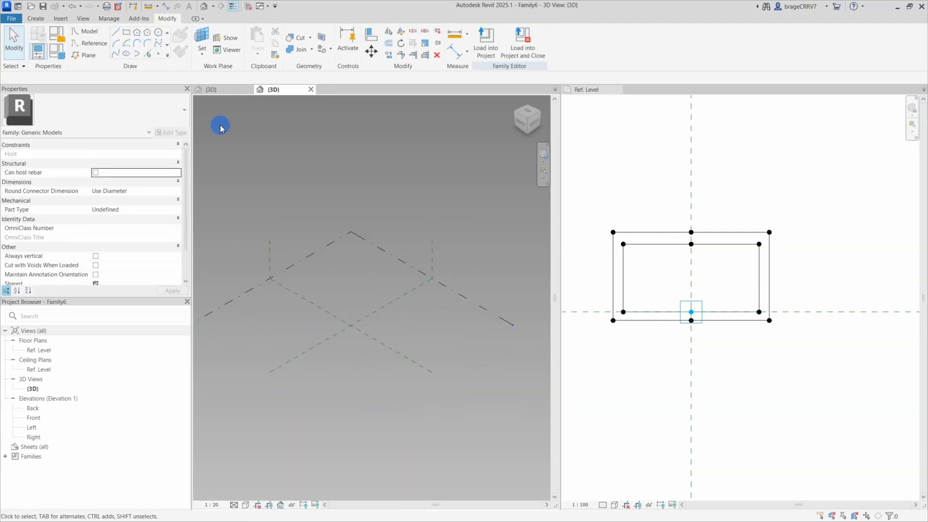
Step: Save the CulvertProfile family under the name CulvertProfileVoid, replacing the existing file
click(218, 90)
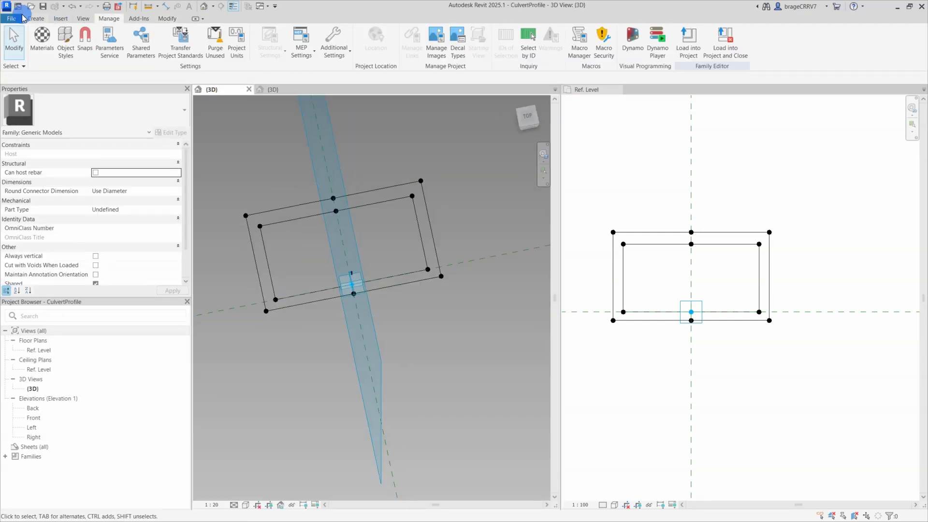
click(11, 19)
mouse_move(43, 140)
click(136, 131)
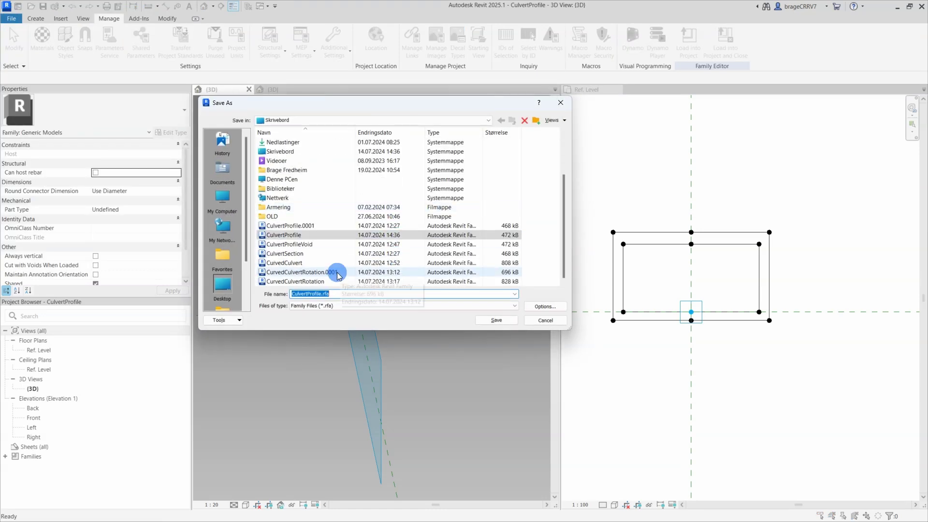
click(324, 244)
click(498, 320)
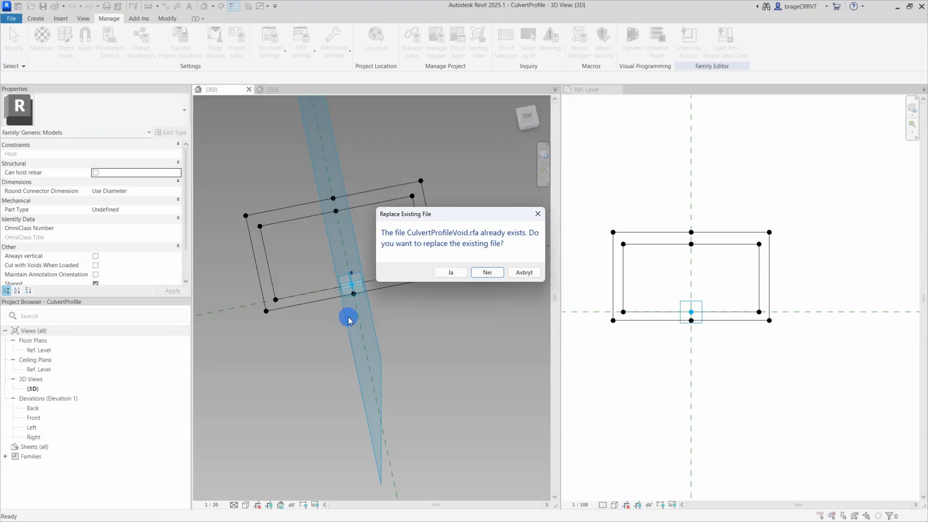
click(448, 279)
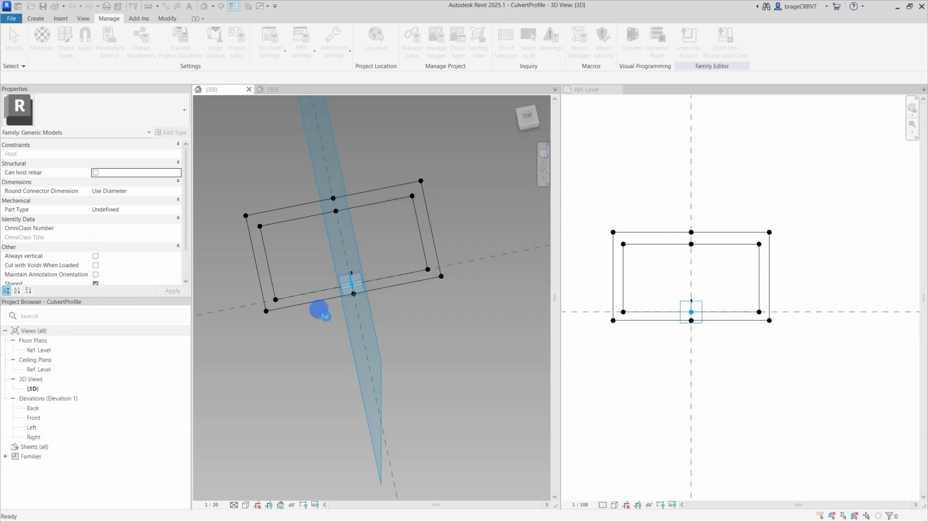
Step: Delete the outer rectangle from the void profile and load CulvertProfileVoid into Family6 without placing an instance
click(292, 207)
key(Delete)
click(689, 41)
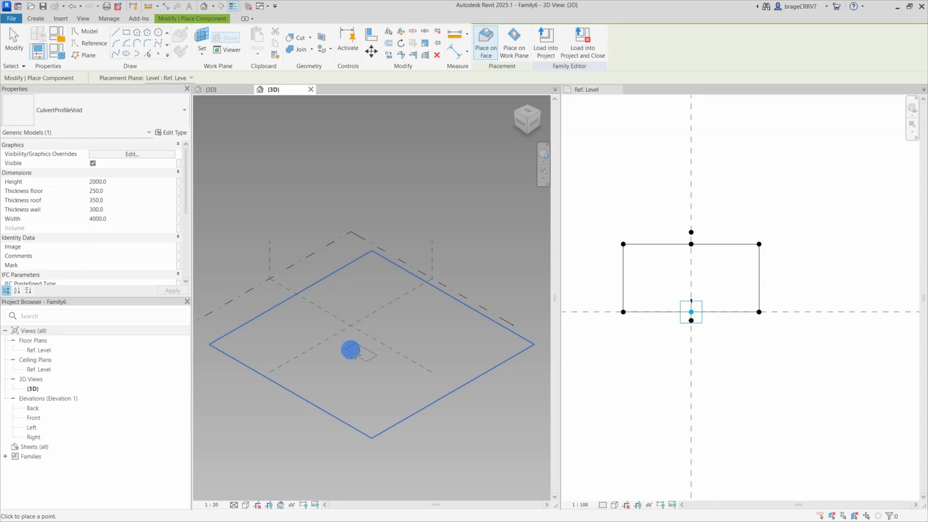
click(355, 355)
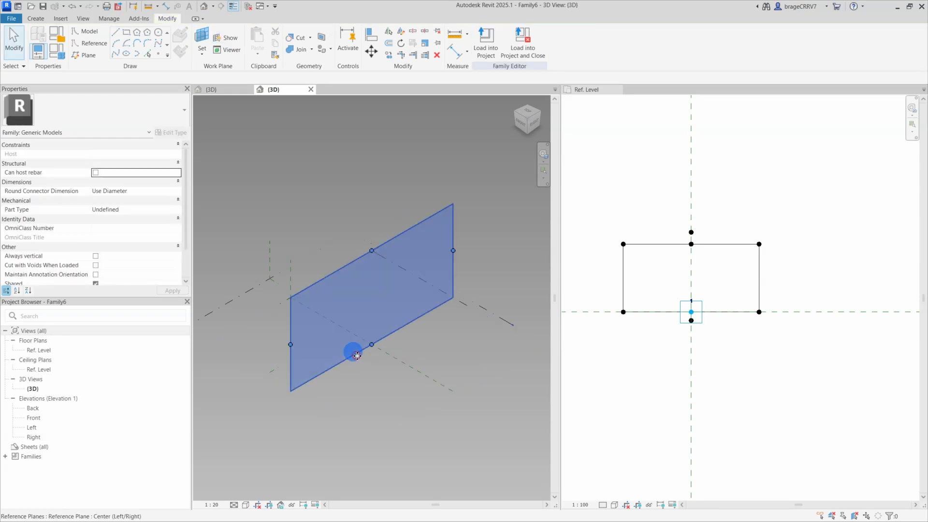
click(286, 409)
Step: Open the loaded CulvertProfile generic model for editing from the families of Family6
click(7, 457)
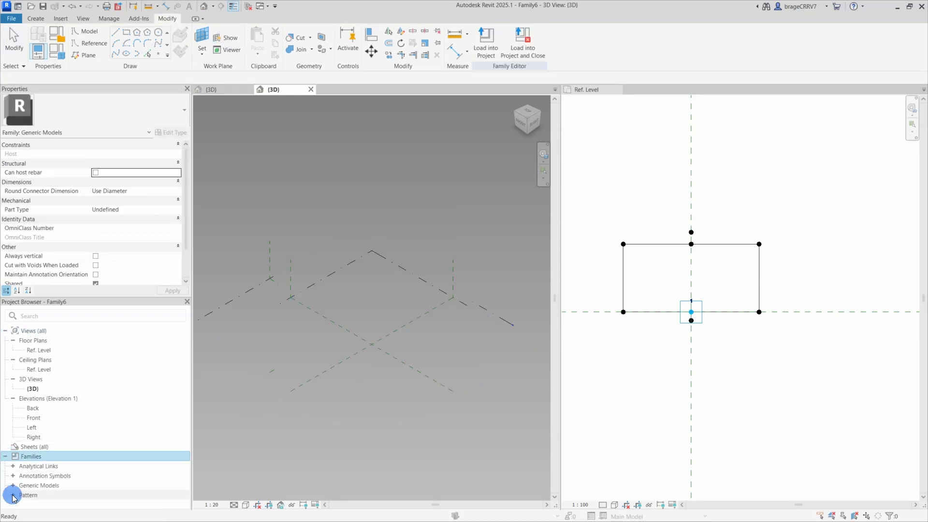
click(12, 486)
click(42, 486)
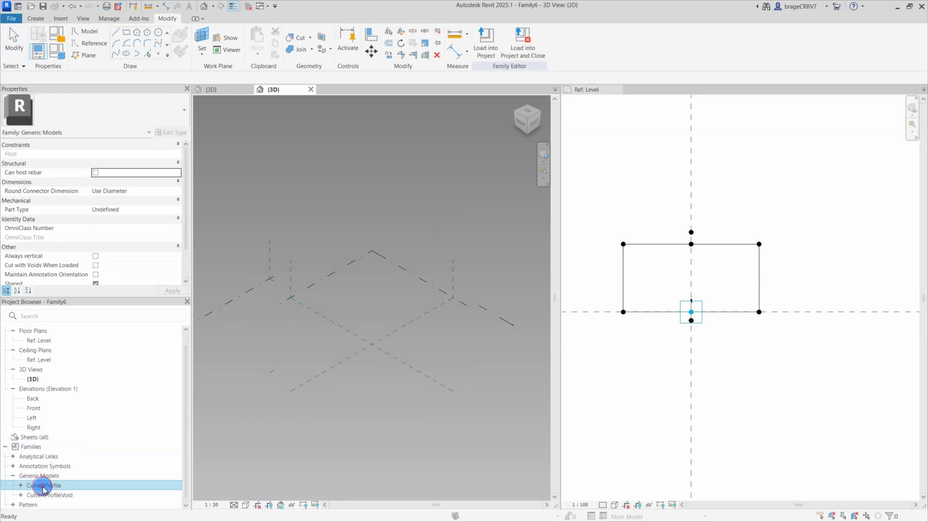
right_click(41, 487)
click(93, 409)
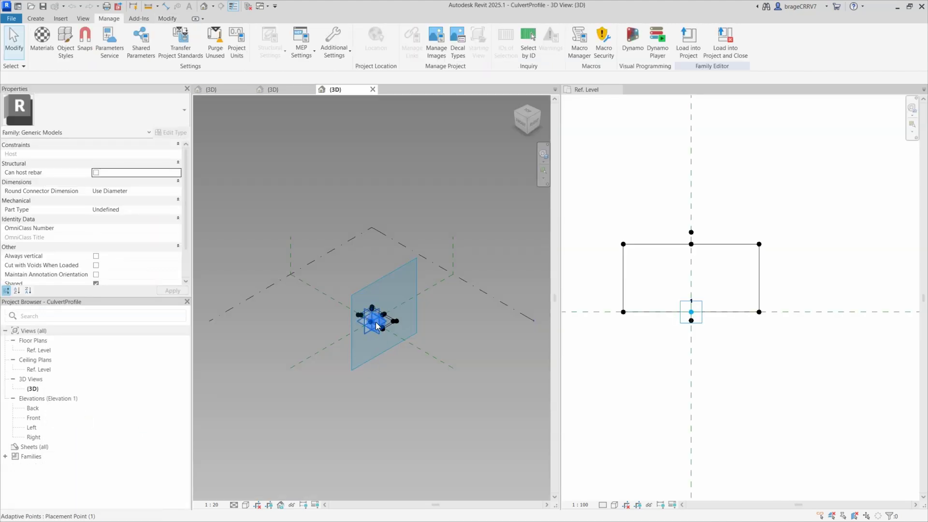
Step: Delete the inner rectangle from CulvertProfile and reload it into Family6, overwriting the existing version
scroll(375, 312, up, 6)
key(Tab)
click(341, 312)
key(Escape)
scroll(342, 319, down, 2)
click(486, 49)
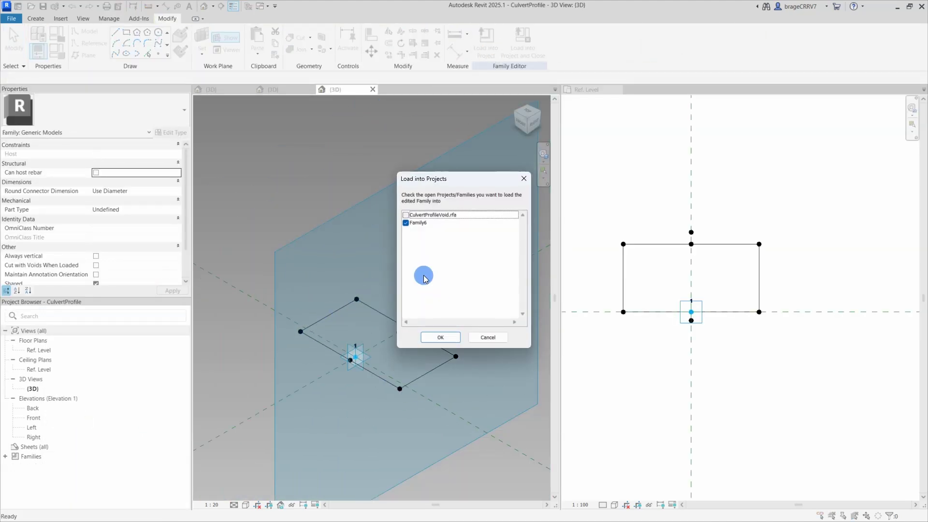
click(433, 336)
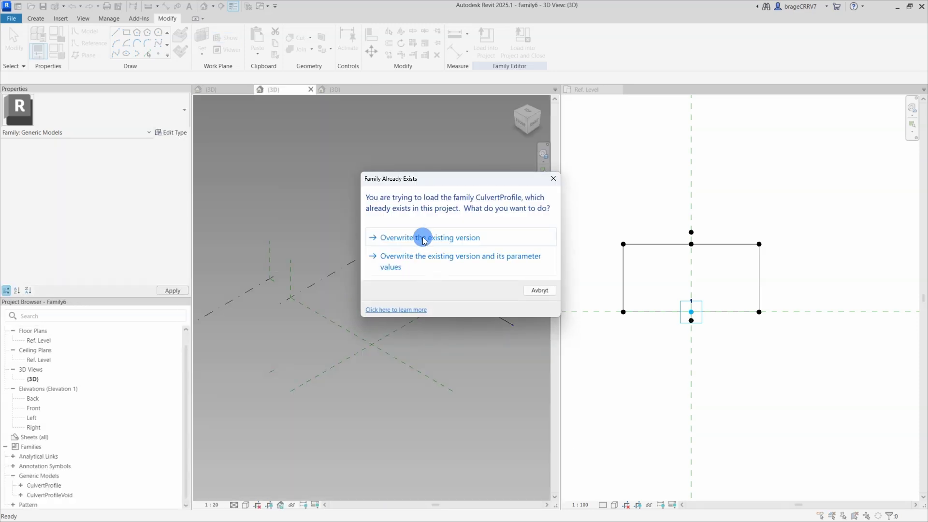
click(423, 237)
Step: Set the reference level as the work plane and place three reference points on it for the culvert path
shift+middle_drag(386, 340, 377, 393)
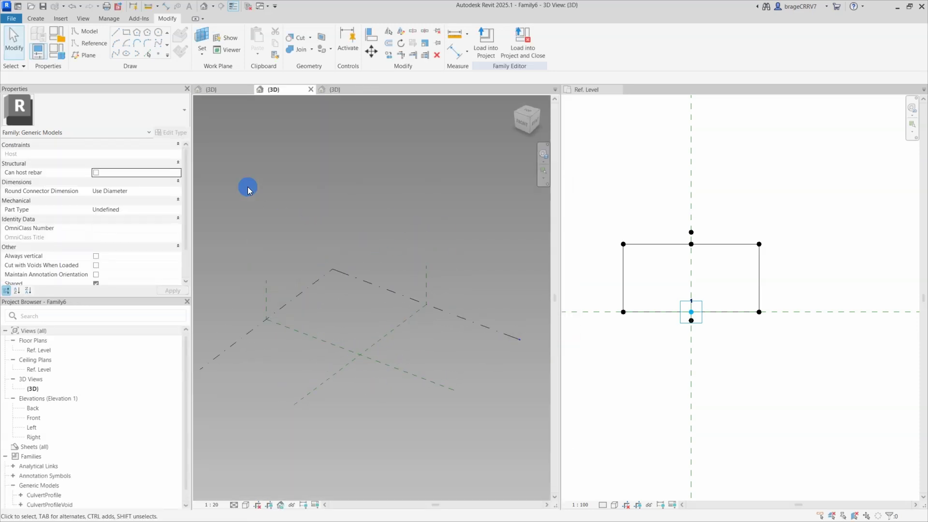
click(200, 38)
click(252, 332)
click(157, 55)
click(312, 369)
click(321, 358)
click(348, 344)
key(Escape)
Step: Make the three reference points adaptive and connect them with a spline through points
drag(297, 319, 358, 380)
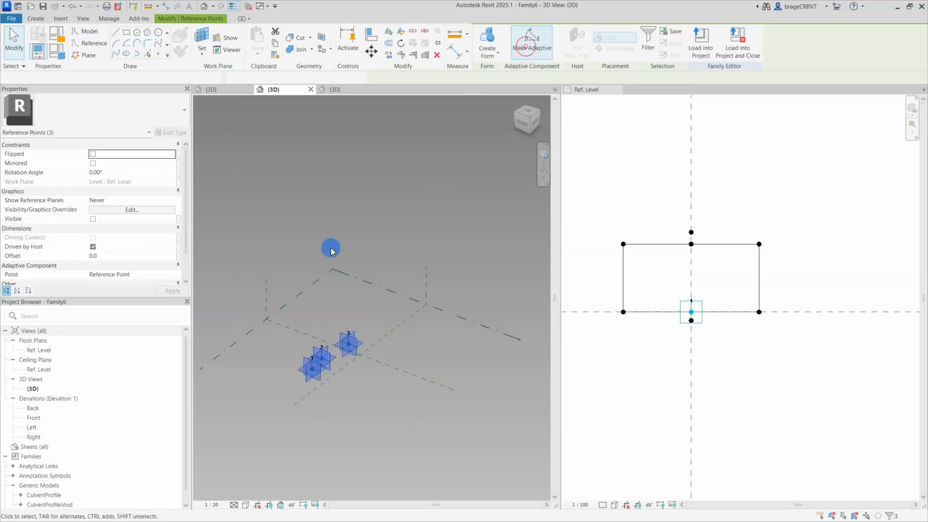
click(110, 59)
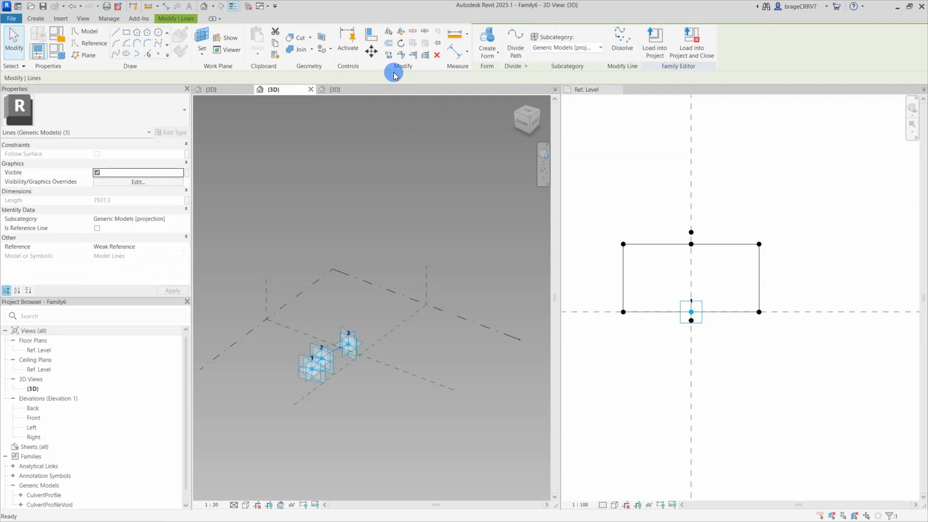
scroll(319, 360, up, 5)
click(358, 390)
shift+middle_drag(358, 390, 351, 371)
click(294, 332)
drag(298, 315, 327, 297)
key(ctrl+z)
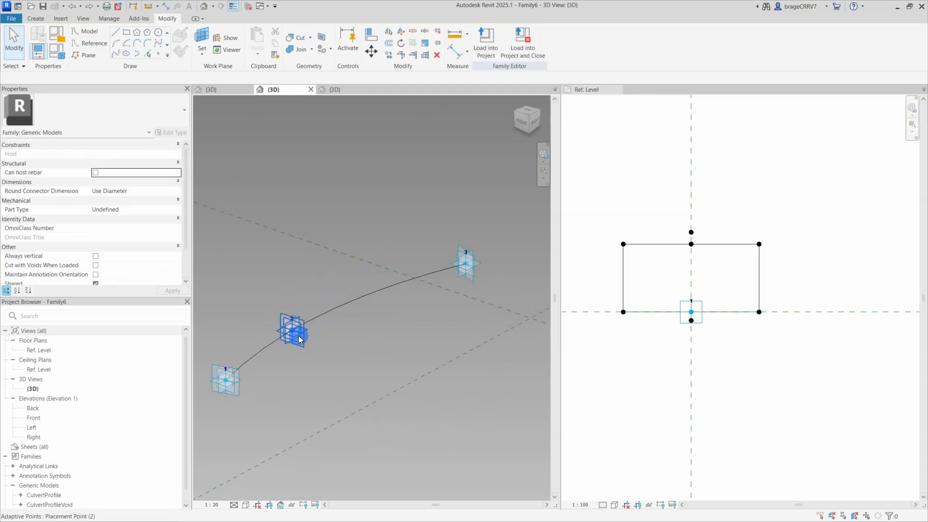
Step: Move adaptive point 2 towards the middle between points 1 and 3, giving the path an arched shape
click(302, 336)
drag(304, 340, 361, 334)
click(371, 361)
mouse_move(371, 362)
shift+middle_down()
mouse_move(381, 364)
mouse_move(351, 363)
mouse_move(373, 366)
shift+middle_up()
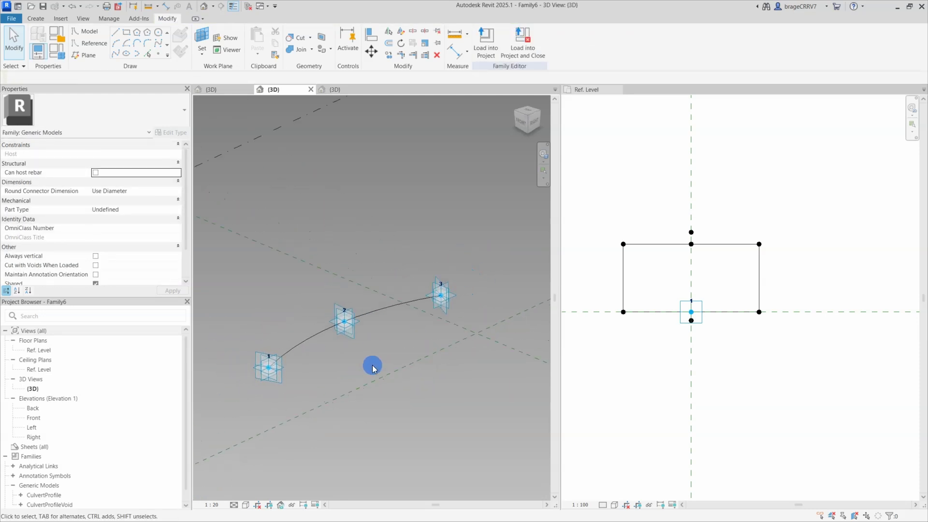
Step: Place one reference point on the spline on each side of adaptive point 2, and close the Ref. Level view
click(309, 339)
click(380, 309)
key(Escape)
shift+middle_drag(383, 360, 381, 355)
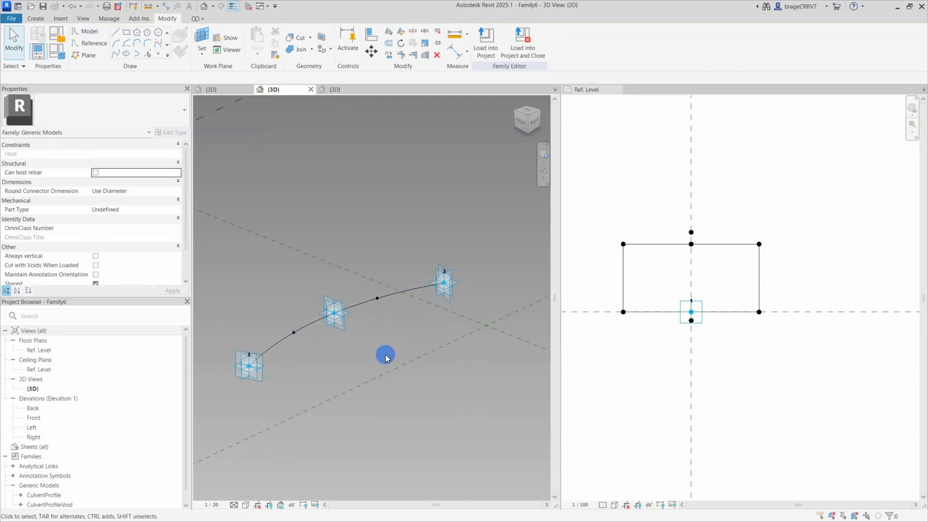
click(620, 89)
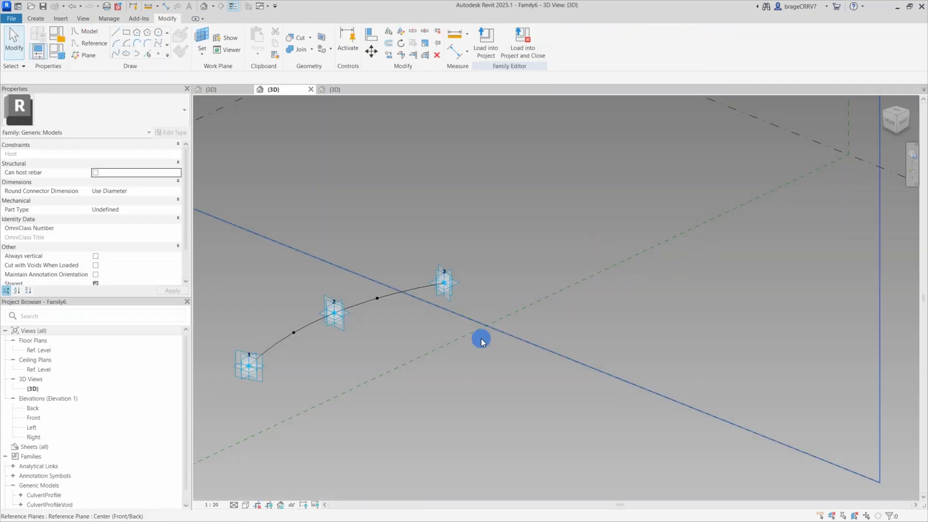
middle_drag(483, 369, 594, 347)
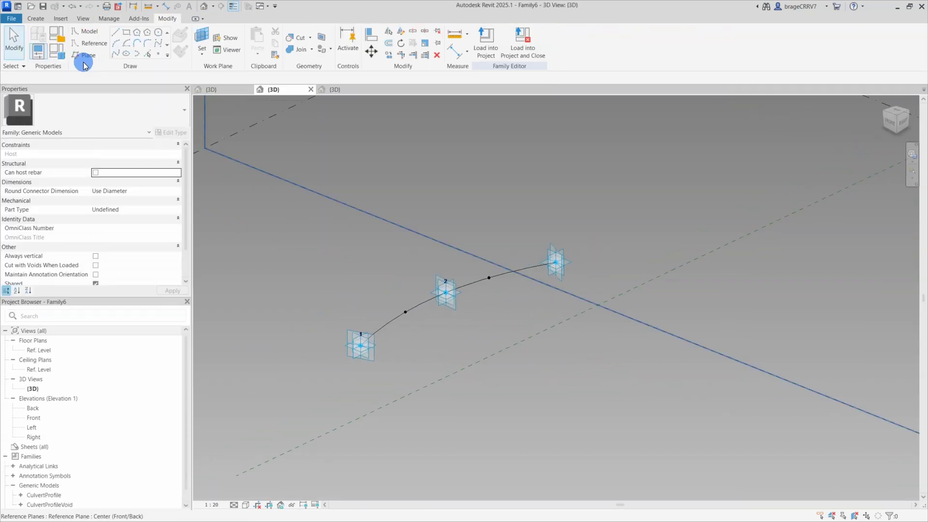
Step: Add the length instance parameters Height and Width to the family, grouped under Dimensions
click(61, 57)
click(228, 423)
text(Height)
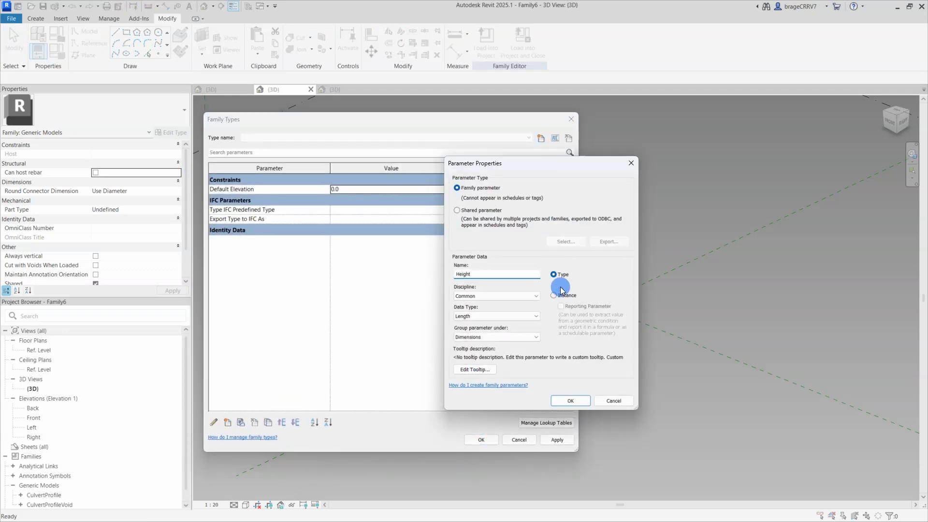
click(571, 400)
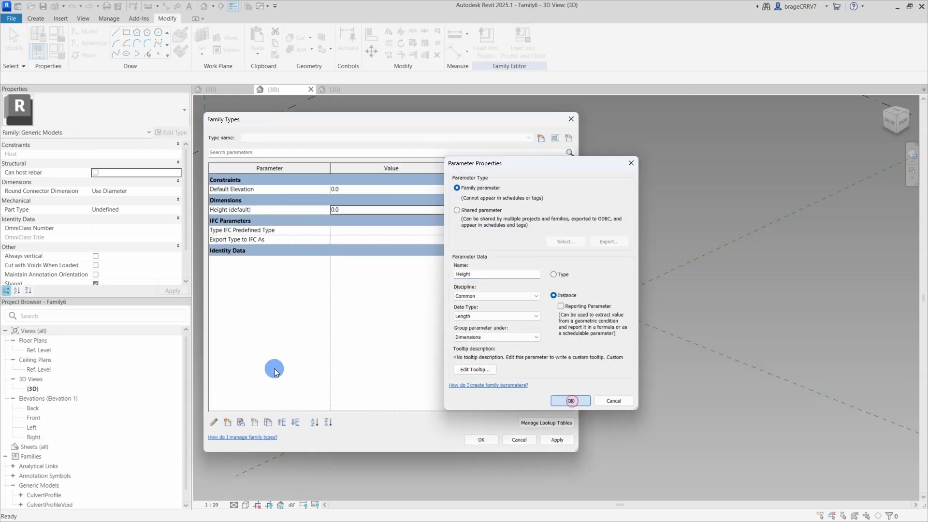
click(227, 423)
text(Width)
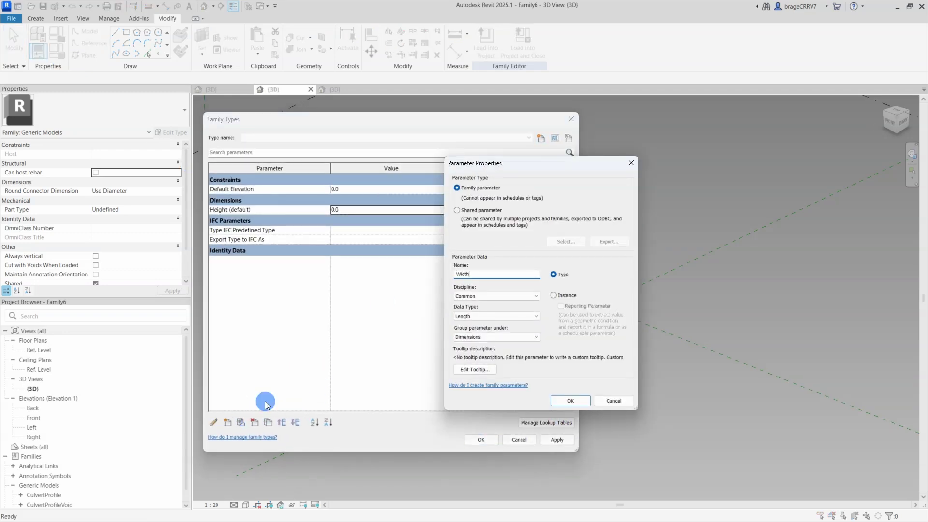
click(569, 401)
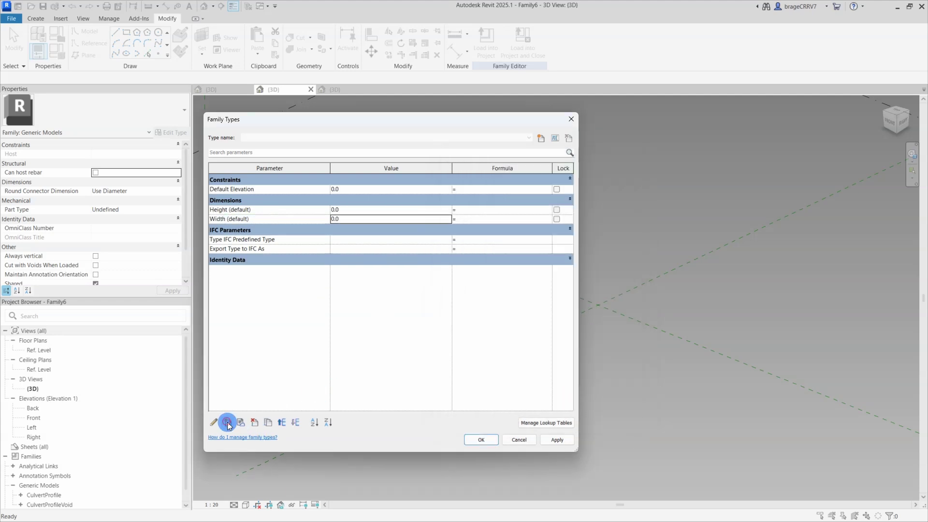
Step: Add a length parameter named Thickness floor under Dimensions and change it to an instance parameter
click(227, 423)
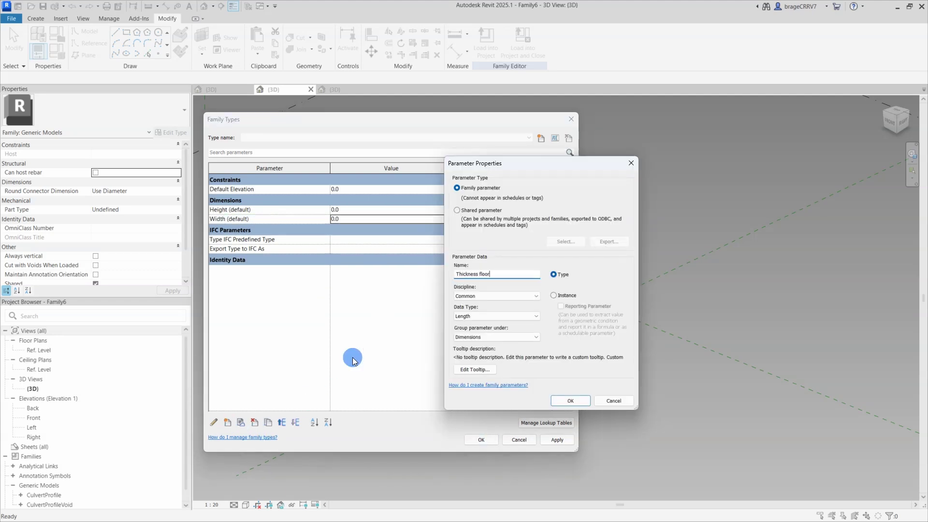
click(571, 401)
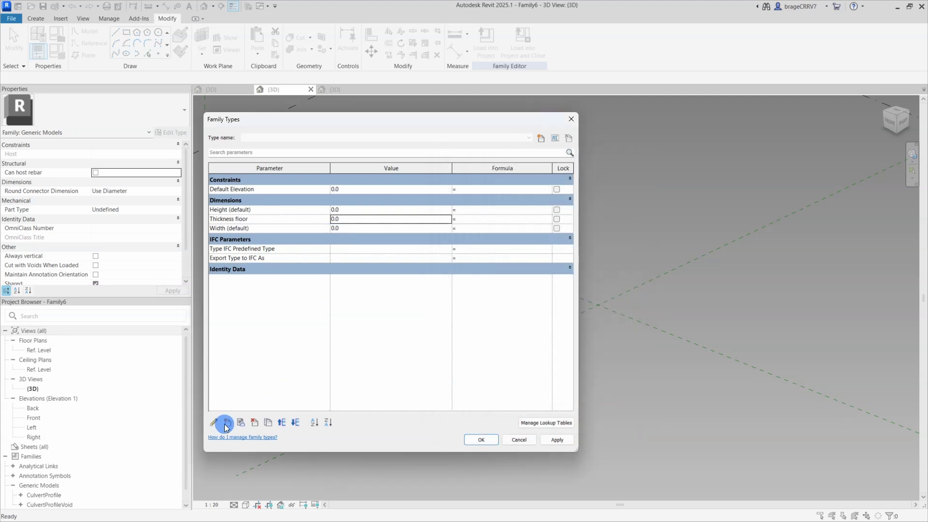
click(206, 424)
click(556, 293)
click(568, 399)
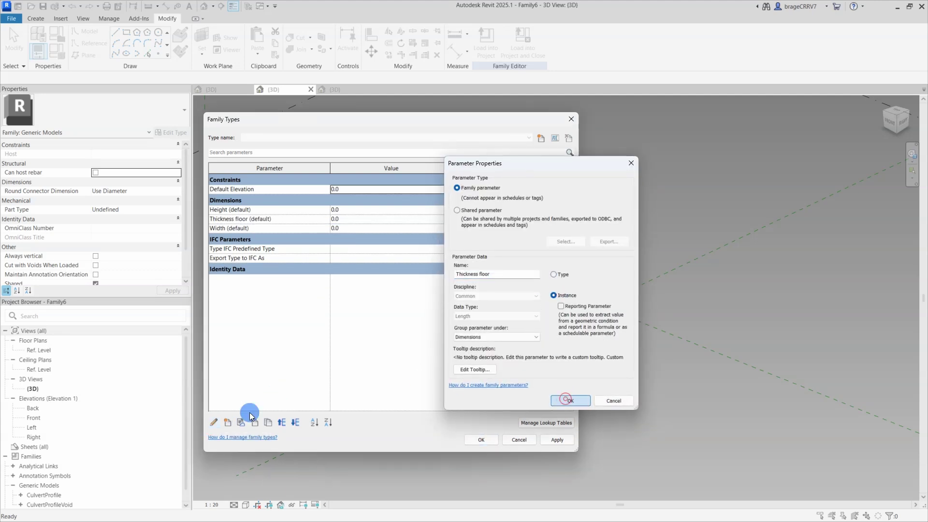
Step: Add the length instance parameters Thickness roof and Thickness wall under Dimensions
click(472, 274)
text(Thickness)
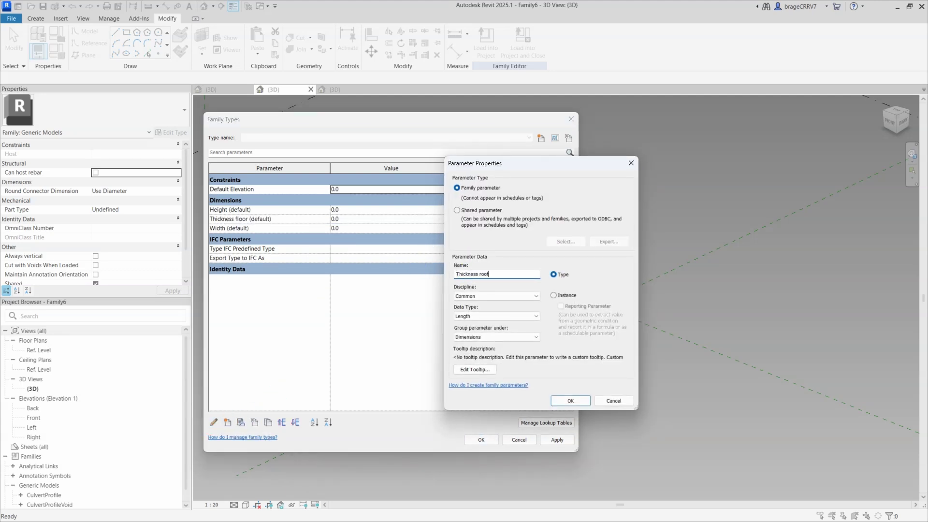
click(556, 295)
click(570, 401)
click(228, 423)
text(Thickness )
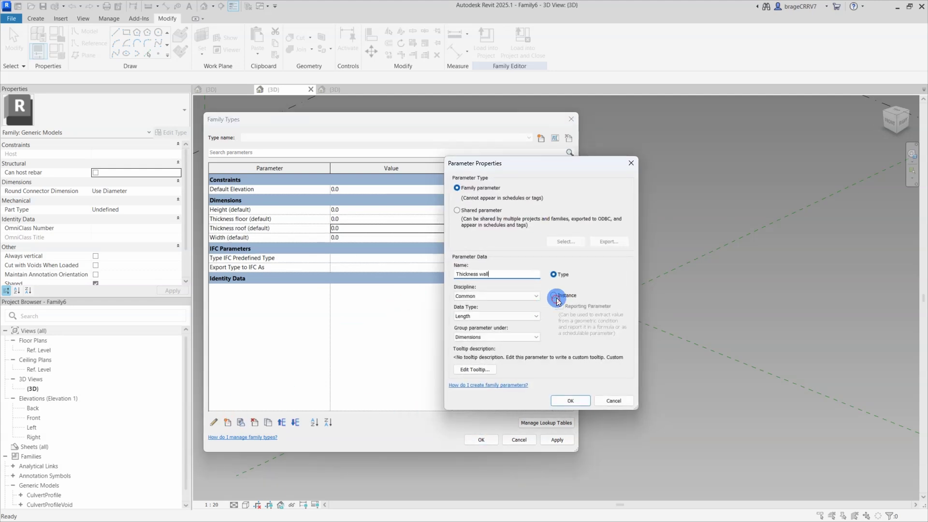
text(wall)
click(556, 296)
click(571, 401)
Step: Add an instance parameter named Rot A with data type Angle under Dimensions and move it to the end of that group
click(228, 423)
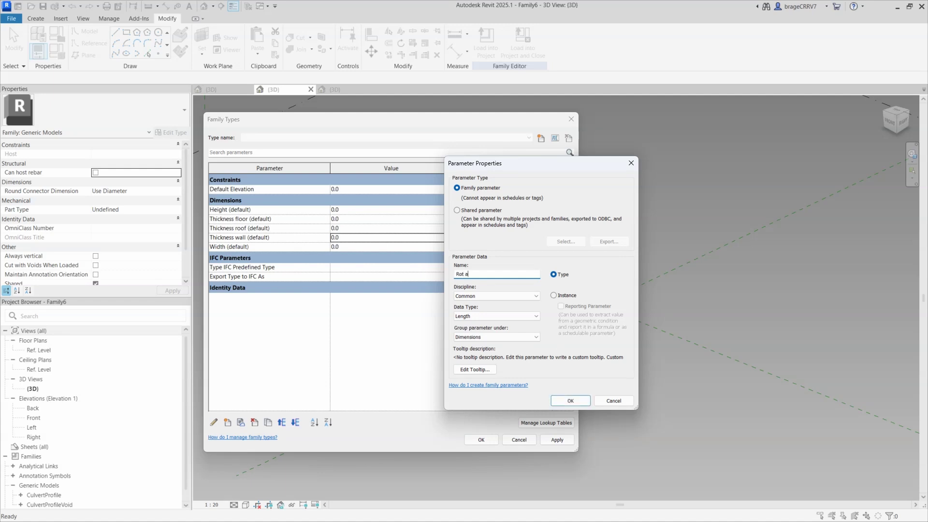
click(504, 316)
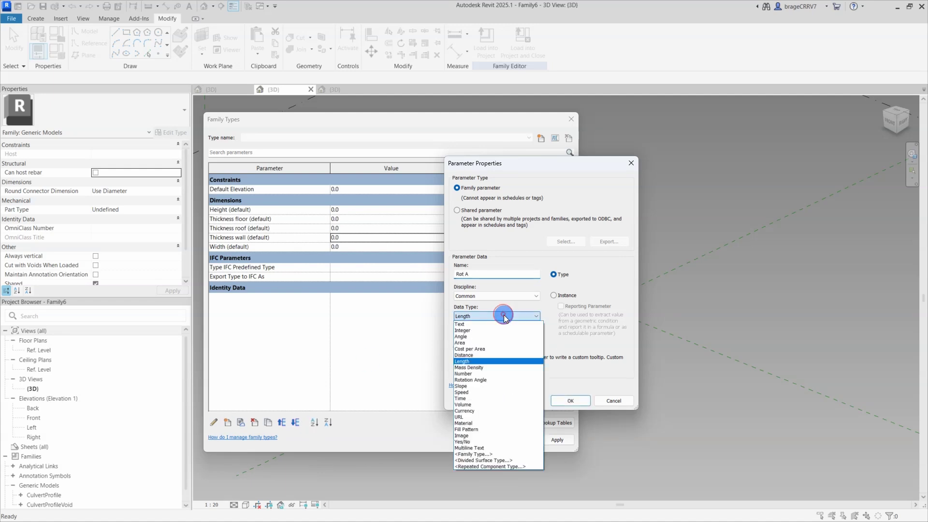
click(490, 337)
click(554, 295)
drag(480, 275, 444, 279)
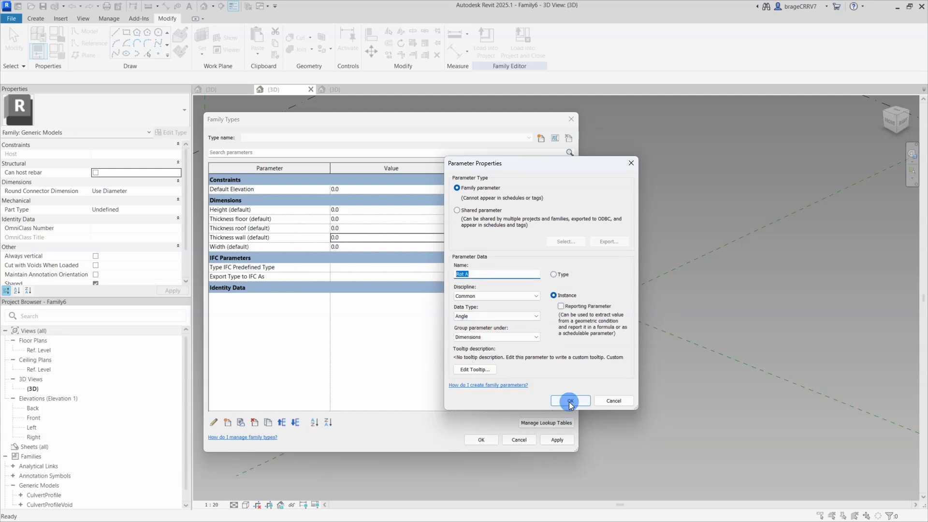
click(571, 401)
click(295, 422)
click(295, 422)
click(296, 423)
click(295, 423)
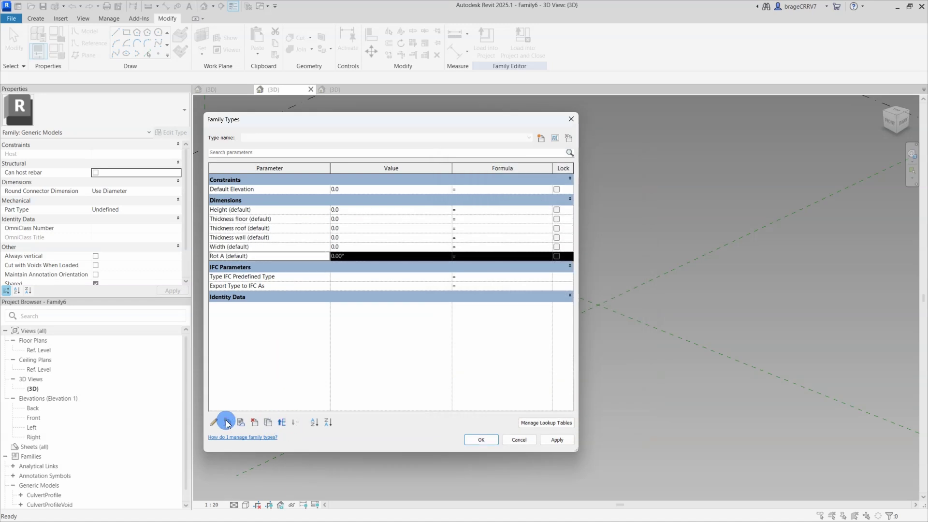
Step: Add an instance Angle parameter named Rot B under Dimensions, move it below Rot A, and apply the family parameters
click(228, 422)
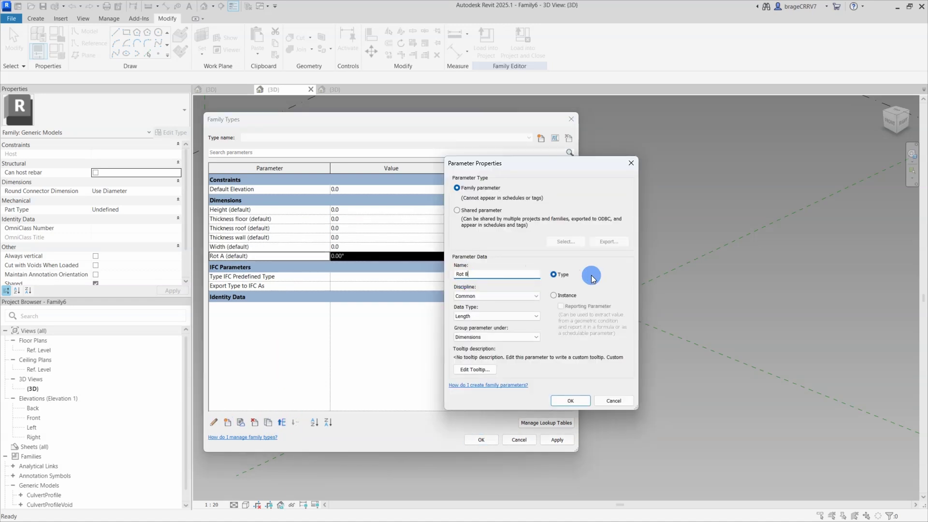
click(554, 295)
click(491, 339)
click(570, 400)
click(295, 422)
click(295, 422)
click(296, 423)
click(296, 422)
click(296, 423)
click(560, 440)
click(498, 441)
Step: Set the work plane to the reference point between adaptive points 1 and 2, and show the work plane
scroll(405, 309, up, 2)
scroll(403, 311, up, 1)
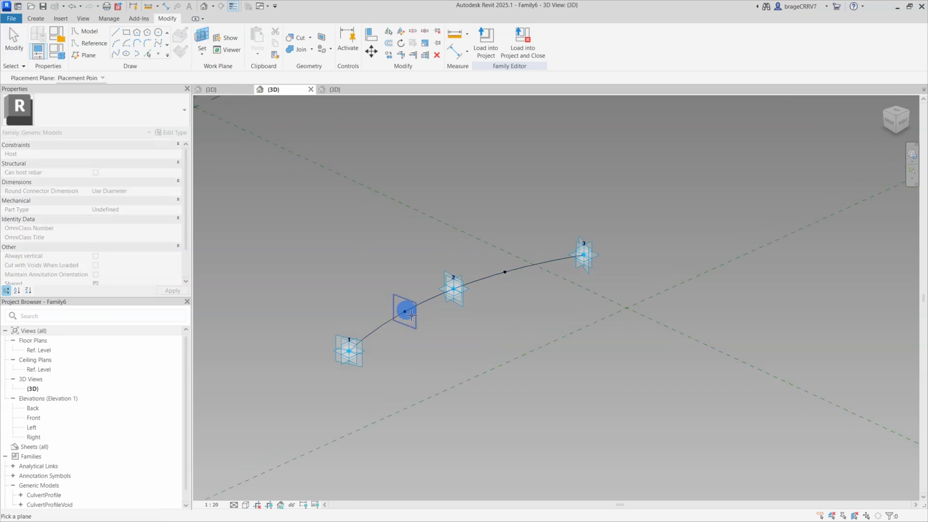
click(405, 311)
click(226, 39)
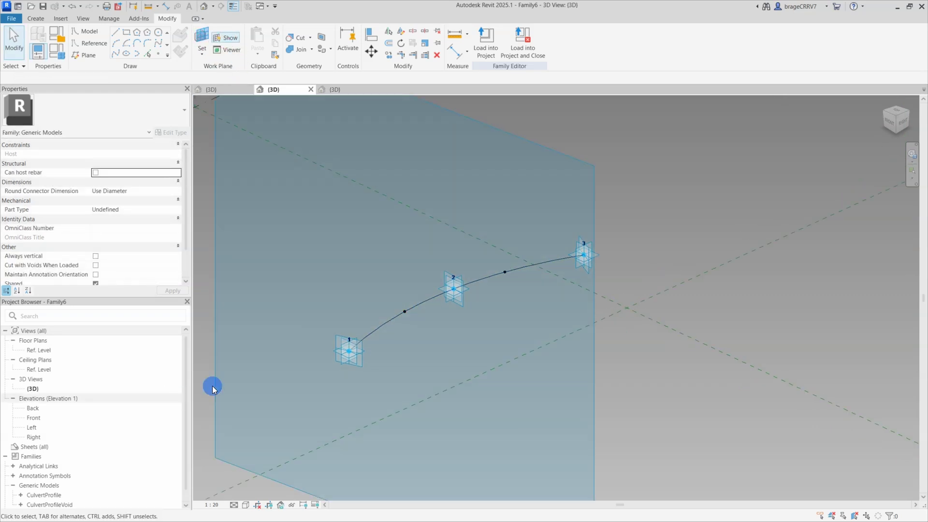
scroll(58, 411, down, 1)
click(201, 37)
click(405, 311)
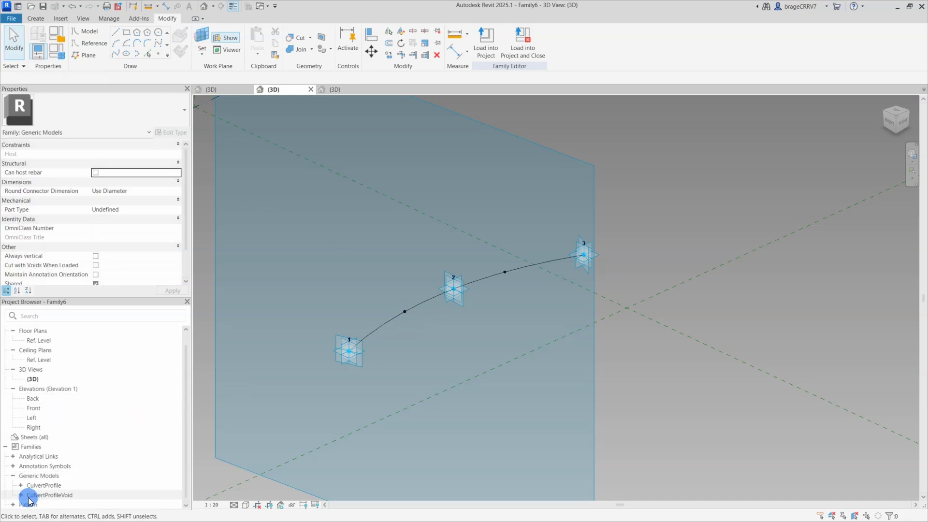
Step: Place a CulvertProfileVoid component on each of the two reference points on the spline
click(21, 495)
scroll(29, 493, down, 1)
click(48, 500)
drag(409, 318, 405, 311)
click(405, 311)
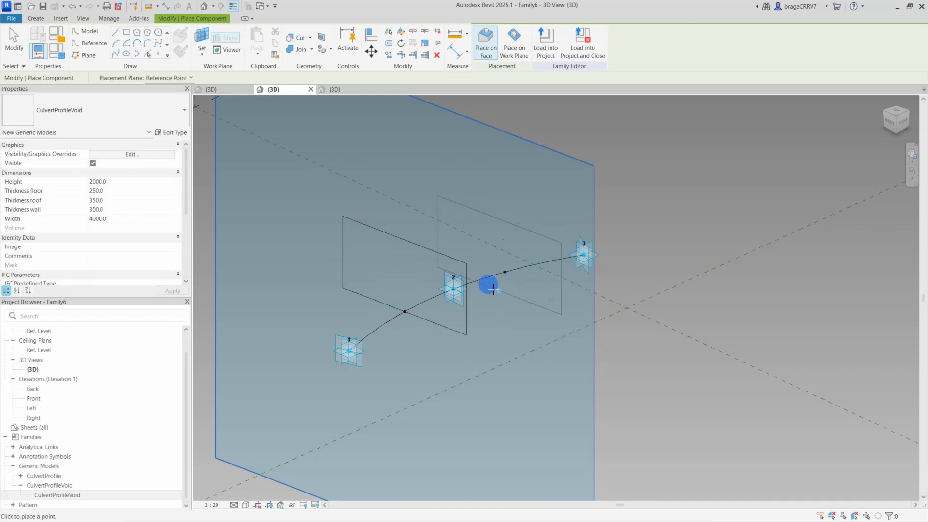
click(504, 271)
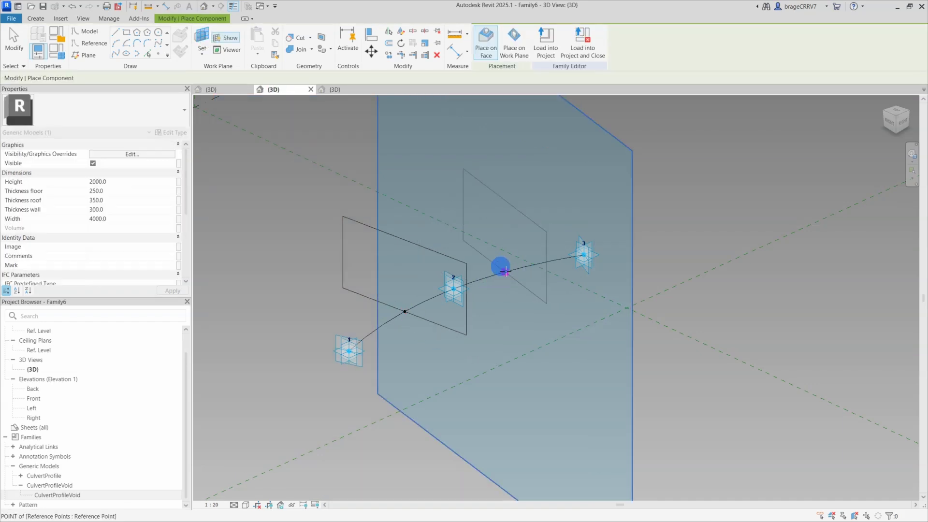
key(Escape)
Step: Associate the rotation angle of the void profile's reference point between adaptive points 1 and 2 with Rot A
shift+middle_drag(513, 345, 431, 327)
click(444, 338)
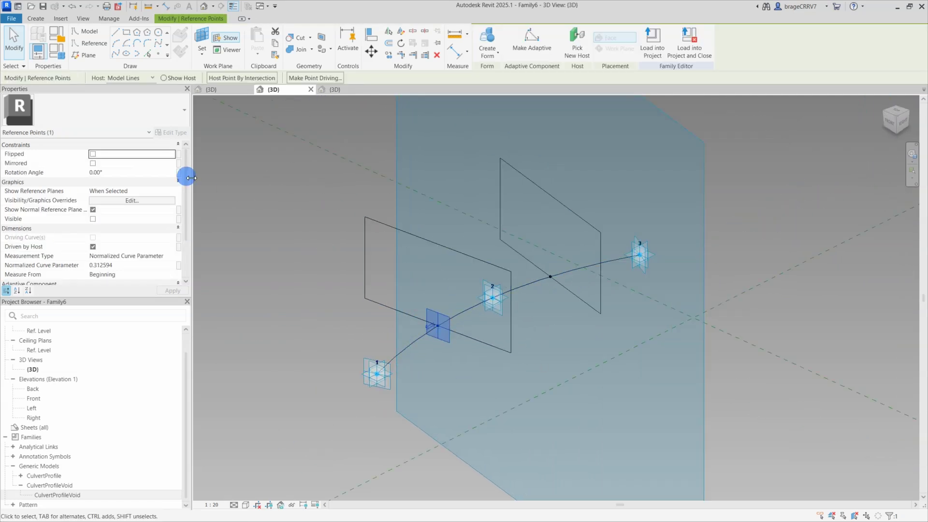
click(180, 174)
click(382, 233)
click(478, 345)
click(540, 259)
Step: Associate the rotation angle of the void profile's reference point between adaptive points 2 and 3 with Rot B
click(555, 282)
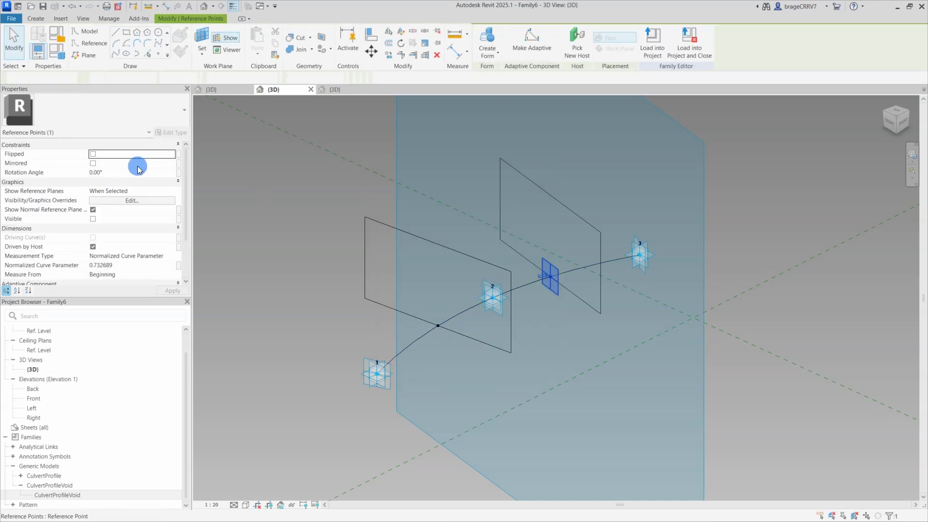
click(177, 174)
click(400, 236)
click(488, 348)
click(475, 343)
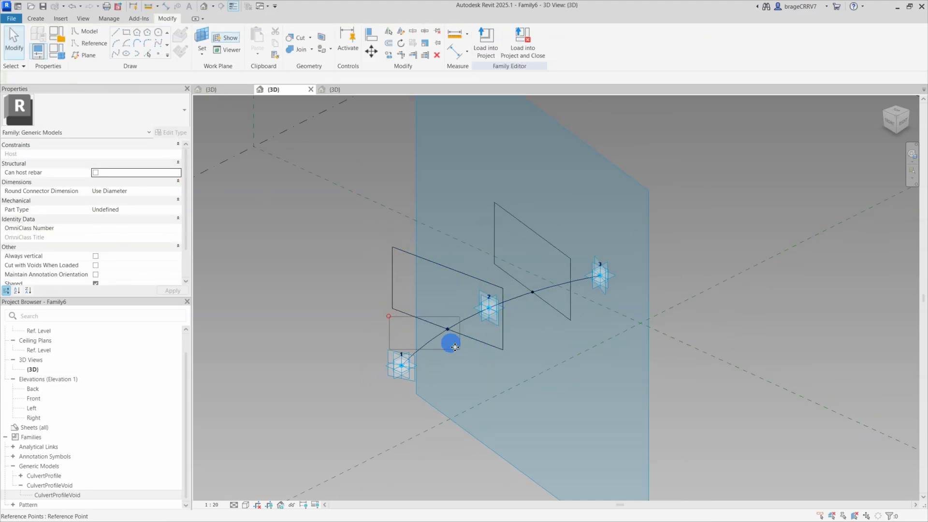
Step: Move the two reference points carrying the void profiles along the spline onto adaptive points 1 and 3
click(453, 347)
shift+middle_drag(454, 347, 441, 331)
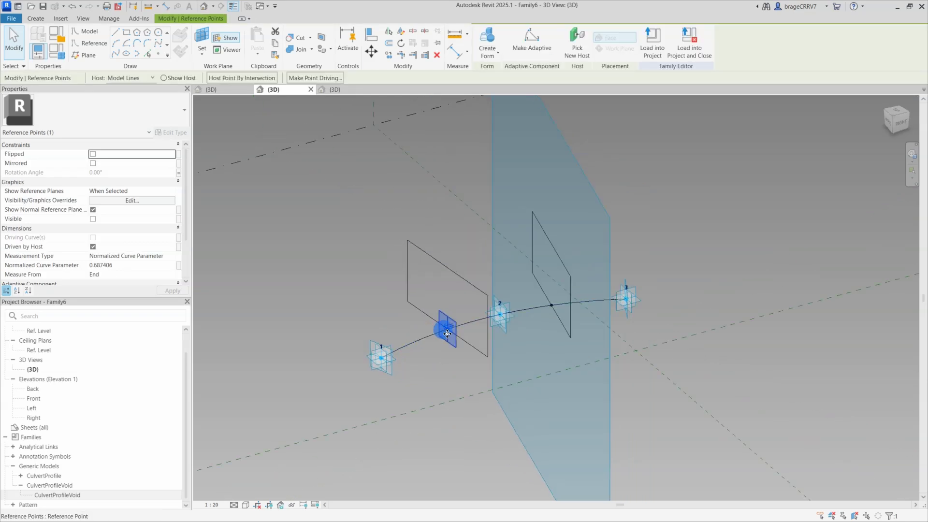
scroll(454, 328, up, 2)
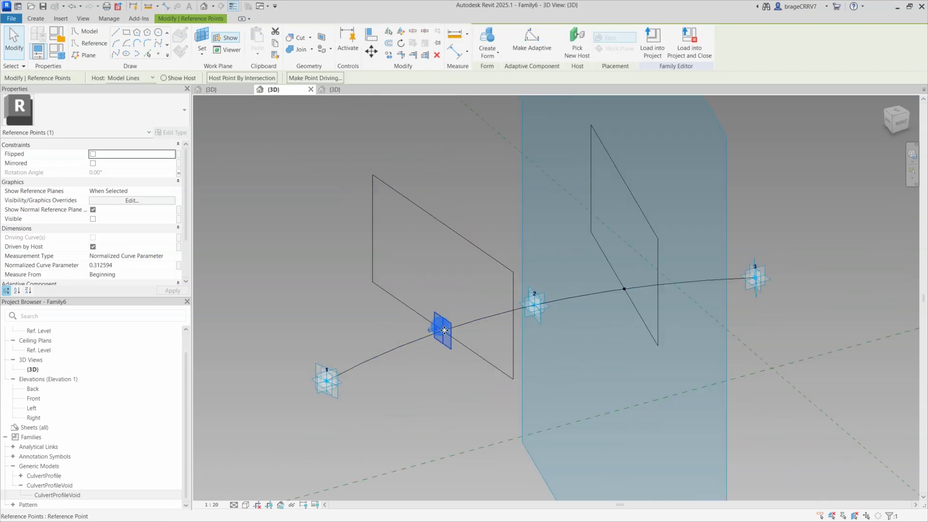
drag(444, 330, 327, 382)
key(Escape)
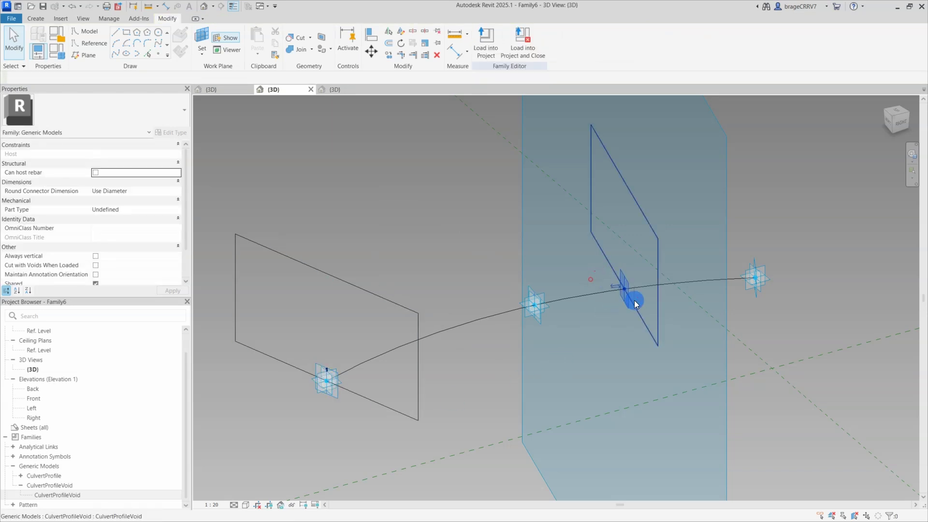
drag(633, 302, 758, 284)
scroll(515, 344, down, 1)
click(542, 366)
mouse_move(543, 368)
shift+middle_down()
mouse_move(584, 369)
mouse_move(551, 376)
shift+middle_up()
Step: Place two new reference points on the spline, one on each side of adaptive point 2
click(157, 54)
click(478, 329)
click(570, 294)
key(Escape)
key(Escape)
shift+middle_drag(570, 293, 540, 363)
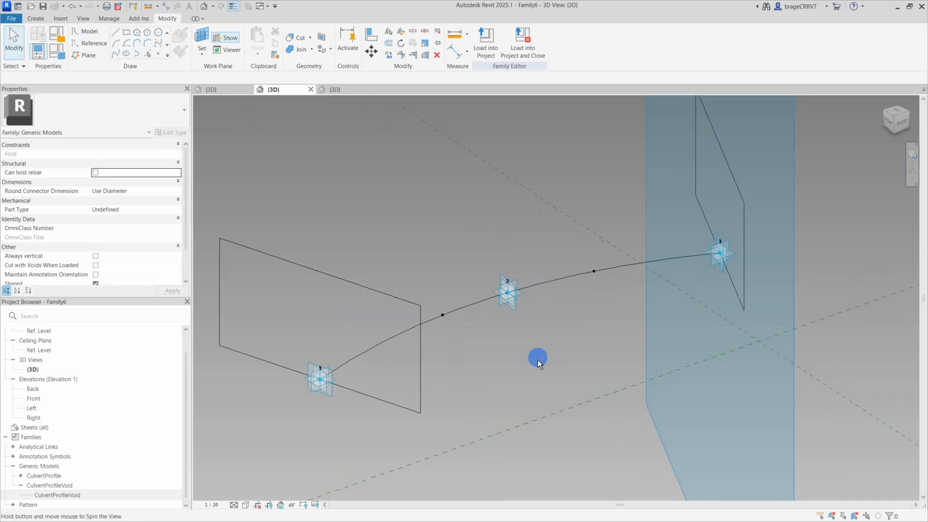
Step: Associate the rotation angle of the new reference point between adaptive points 1 and 2 with Rot A
click(443, 315)
click(179, 172)
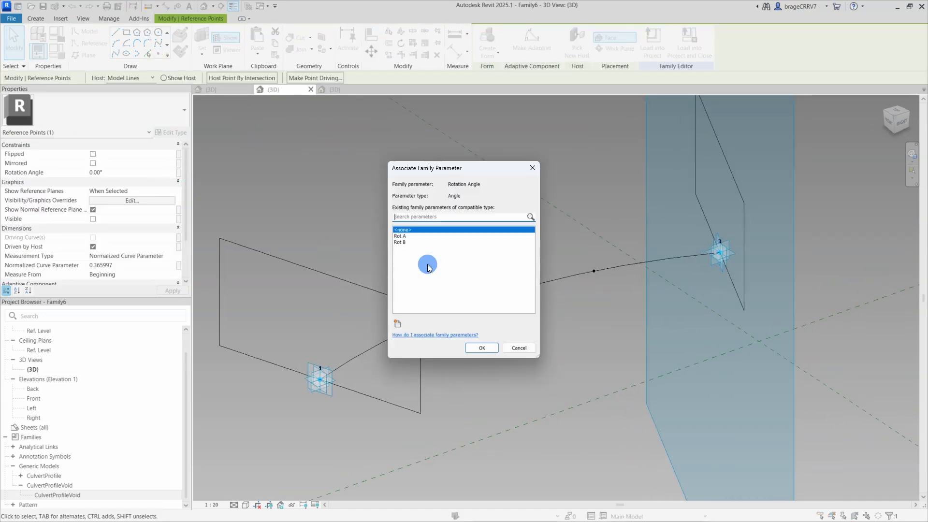
click(399, 242)
click(482, 348)
click(566, 259)
Step: Associate the rotation angle of the new reference point between adaptive points 2 and 3 with Rot B
click(594, 271)
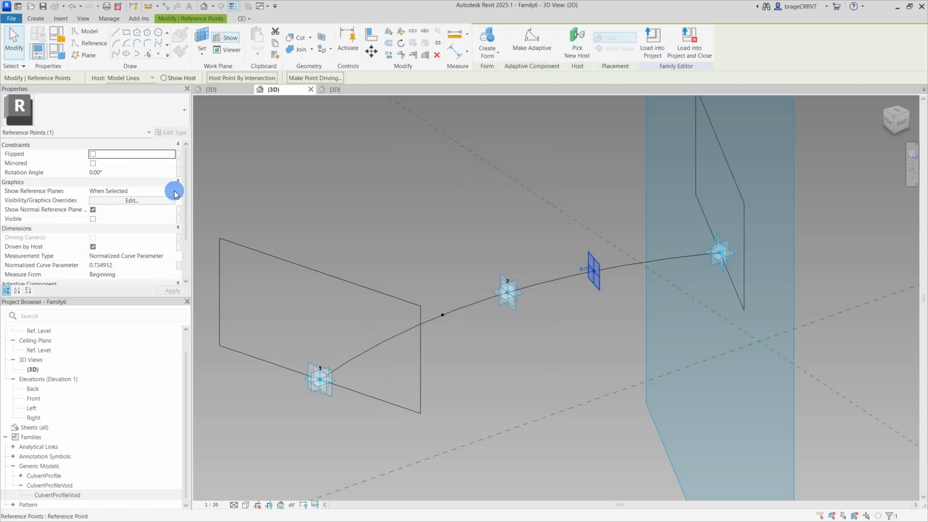
click(179, 172)
click(401, 241)
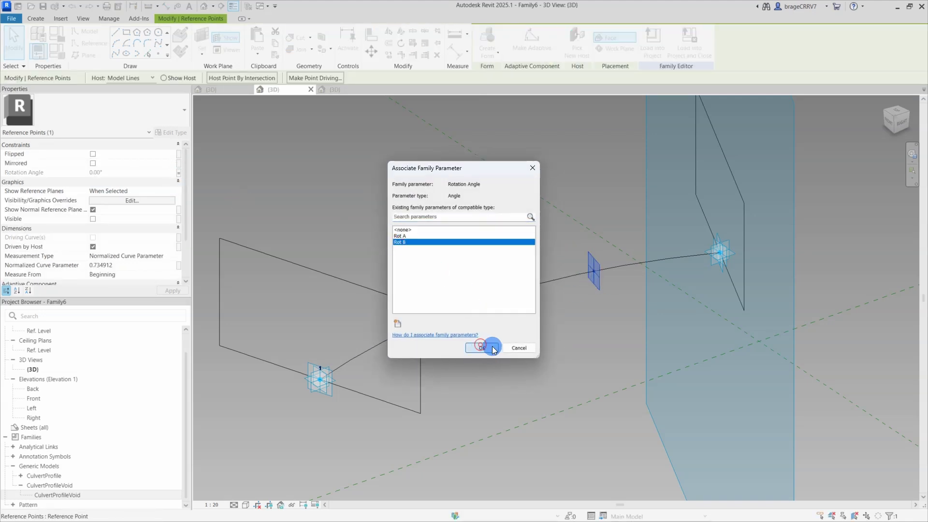
click(482, 348)
click(534, 348)
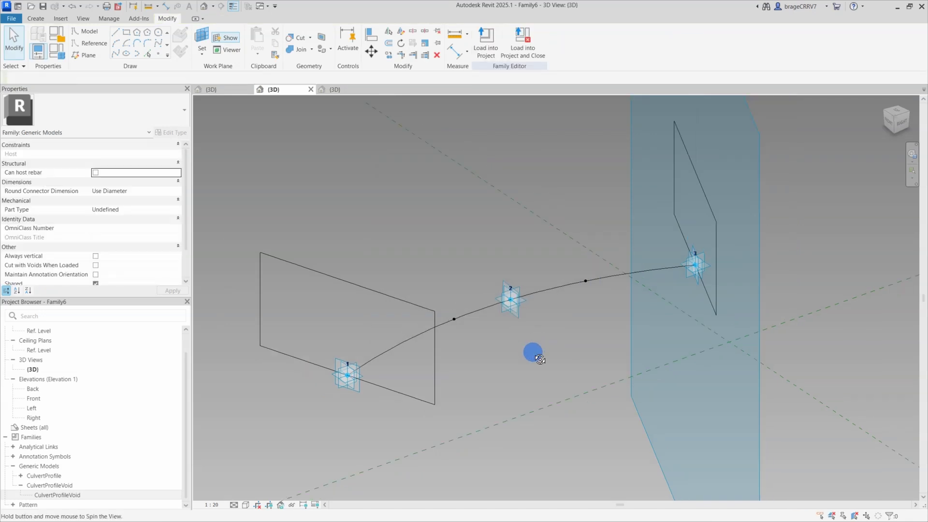
Step: Place a CulvertProfile component on each of the two new reference points, using each point's plane as work plane
click(21, 475)
click(41, 477)
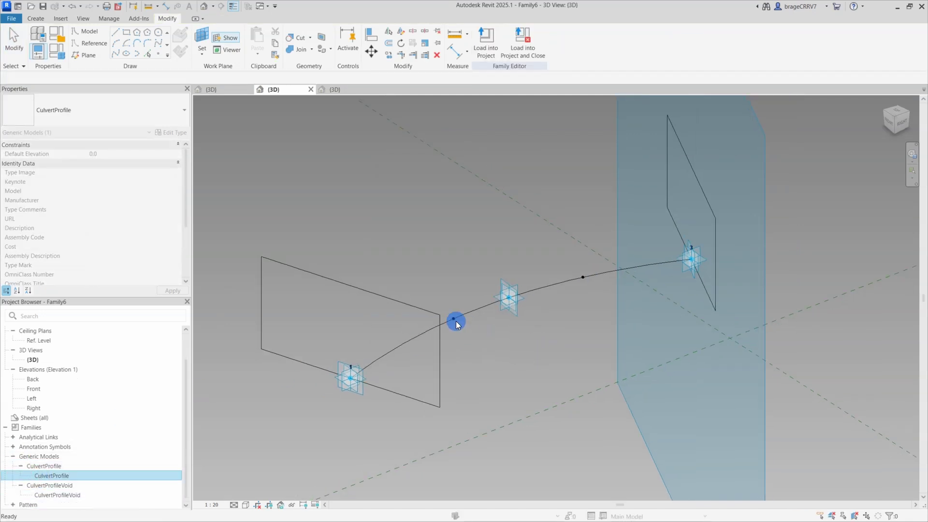
click(431, 317)
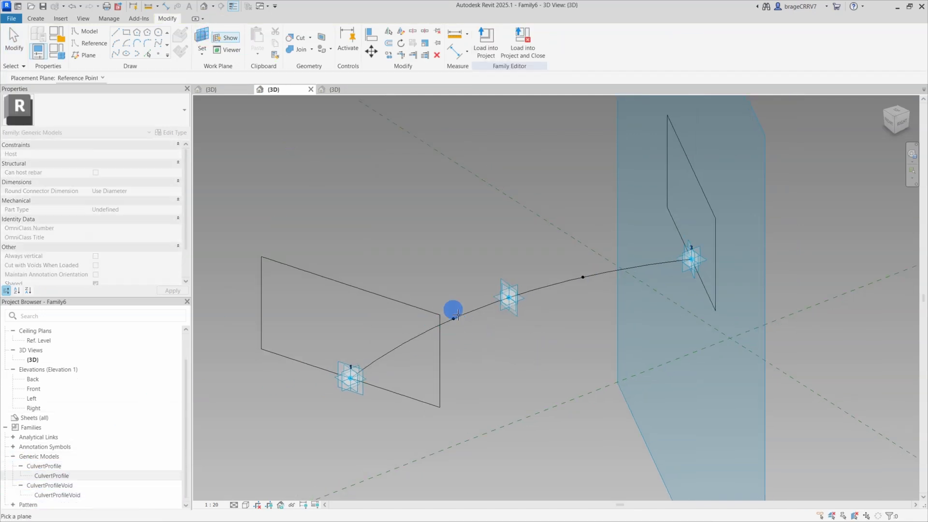
drag(42, 476, 448, 317)
click(453, 318)
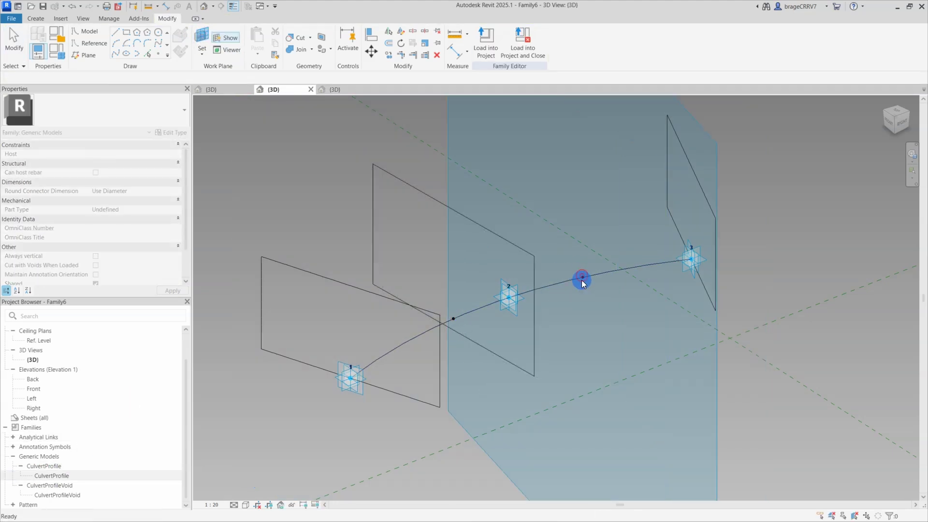
click(582, 277)
key(Escape)
Step: Move the reference points carrying the outer profiles along the spline onto adaptive points 1 and 3, around the void profiles
scroll(492, 342, down, 3)
shift+middle_drag(492, 342, 402, 294)
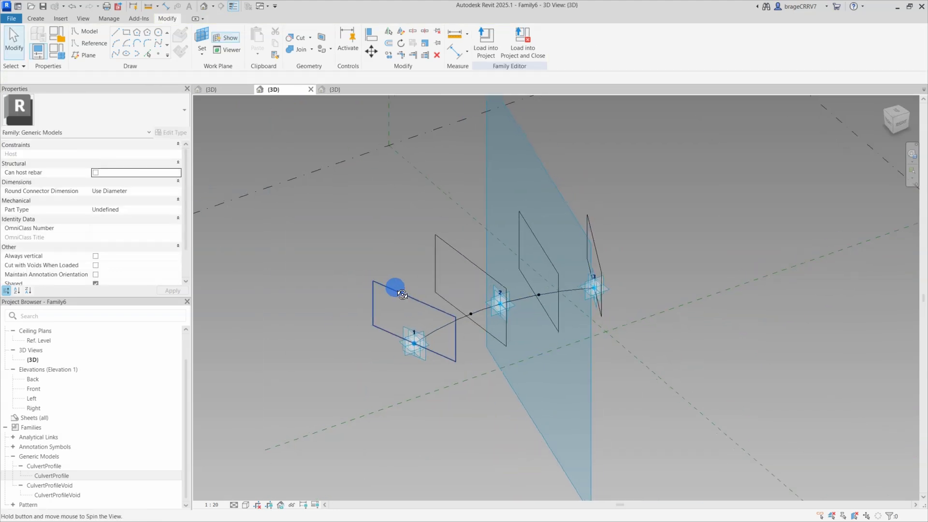
scroll(470, 315, up, 1)
click(471, 315)
click(457, 288)
click(471, 316)
drag(465, 303, 395, 361)
click(555, 321)
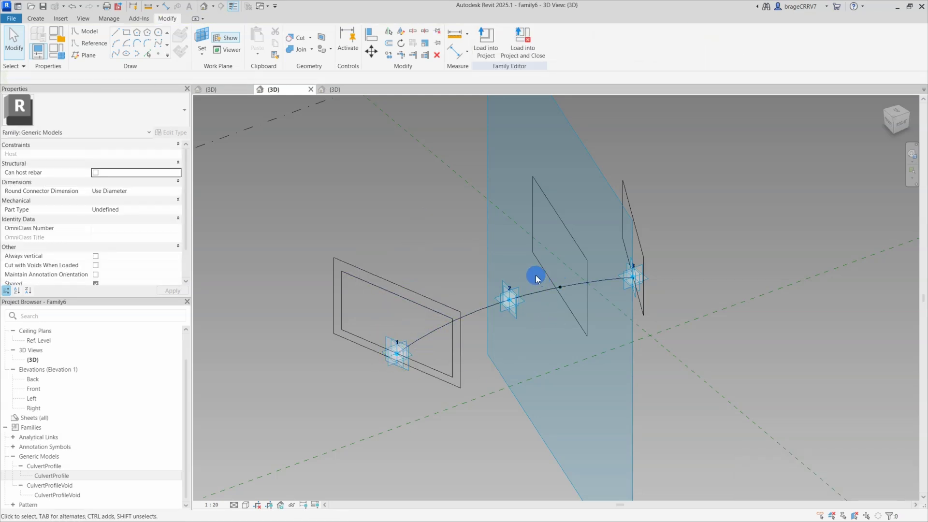
drag(563, 296, 630, 267)
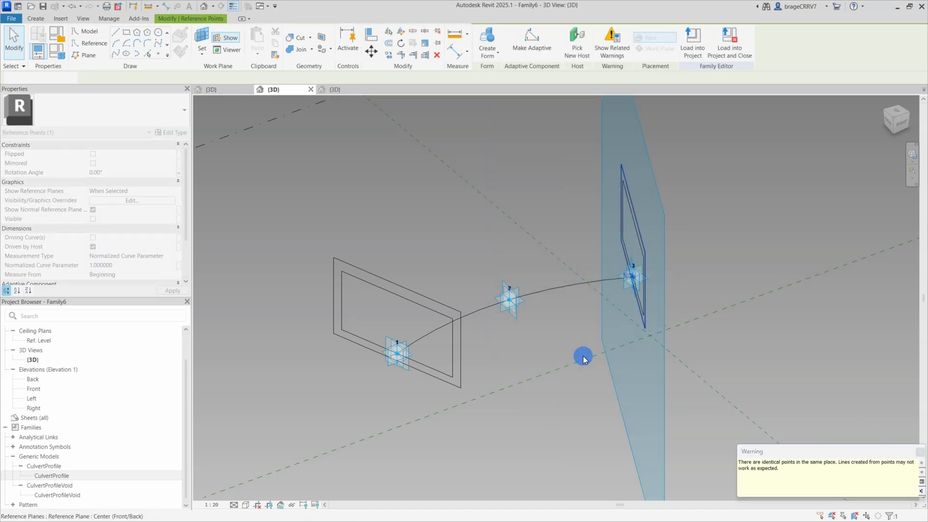
click(556, 344)
Step: Apply a trial Rot A angle in the family types to test the profile rotation, and reset it to 0.00°
shift+middle_drag(560, 346, 454, 229)
click(56, 49)
drag(362, 108, 683, 107)
click(677, 246)
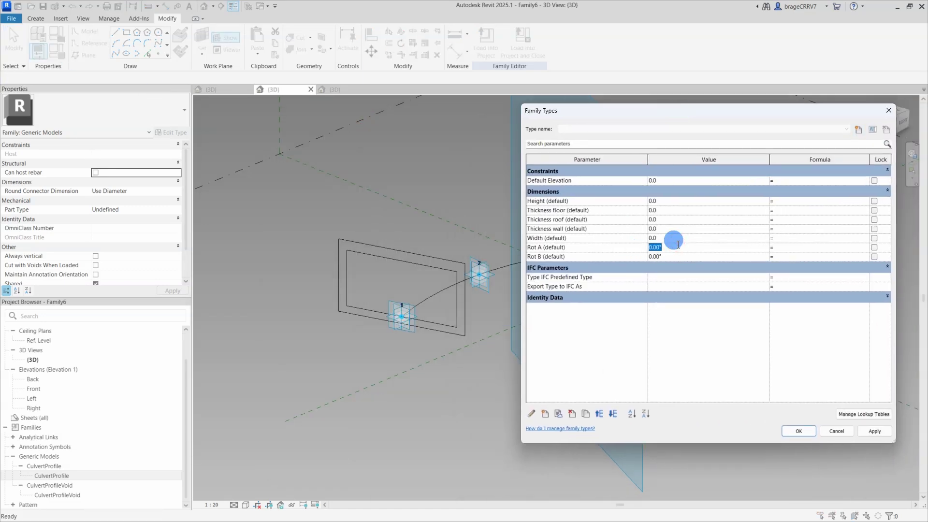
click(876, 431)
click(679, 251)
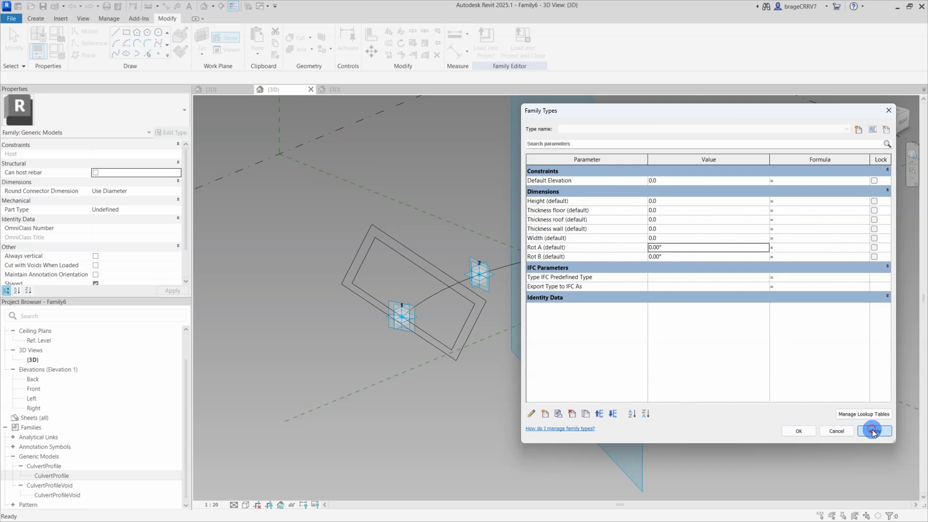
click(798, 431)
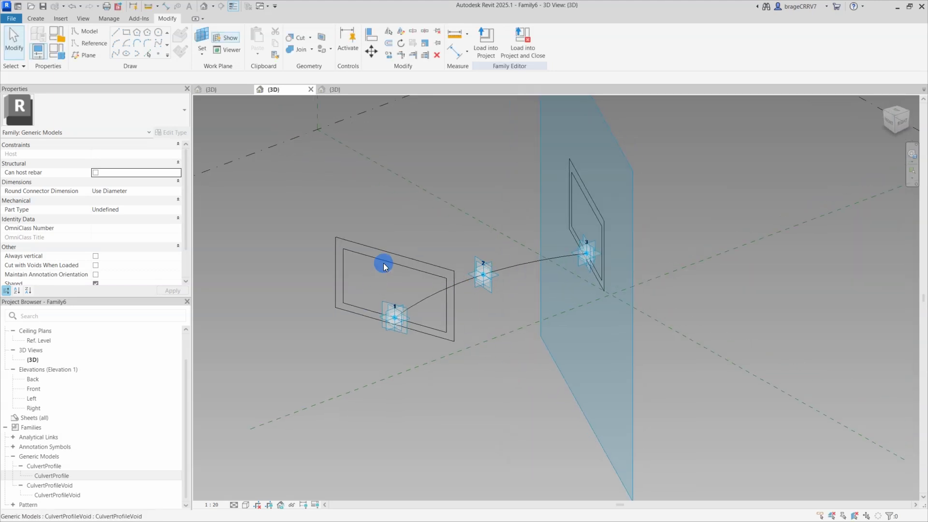
Step: Create a void form from the two inner CulvertProfileVoid profiles along the spline path
click(384, 263)
ctrl+click(589, 208)
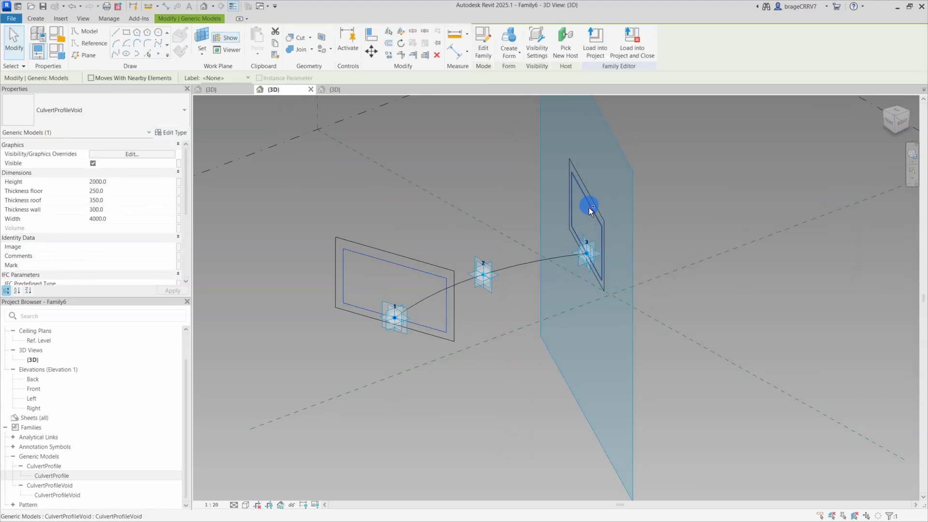
ctrl+click(514, 265)
click(488, 48)
click(503, 73)
click(482, 360)
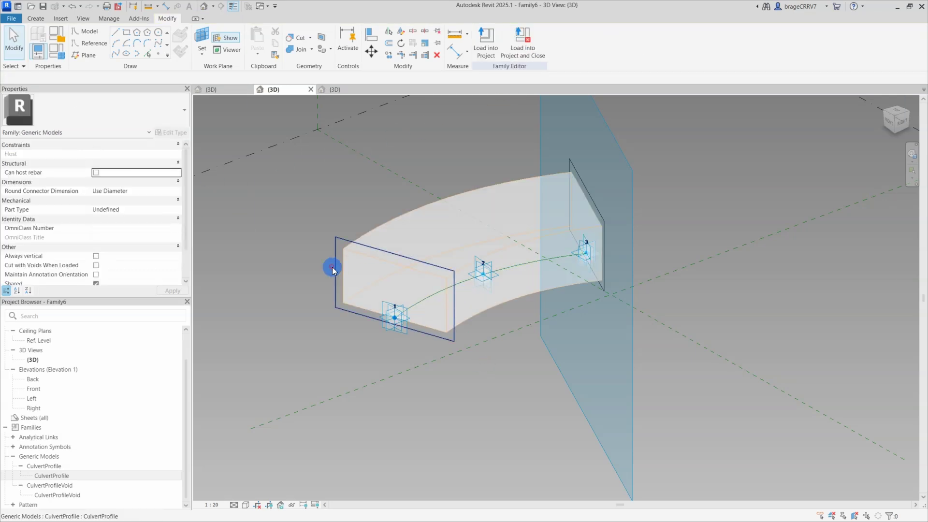
Step: Create a solid form from the two outer CulvertProfile profiles along the spline path
click(333, 269)
ctrl+click(576, 161)
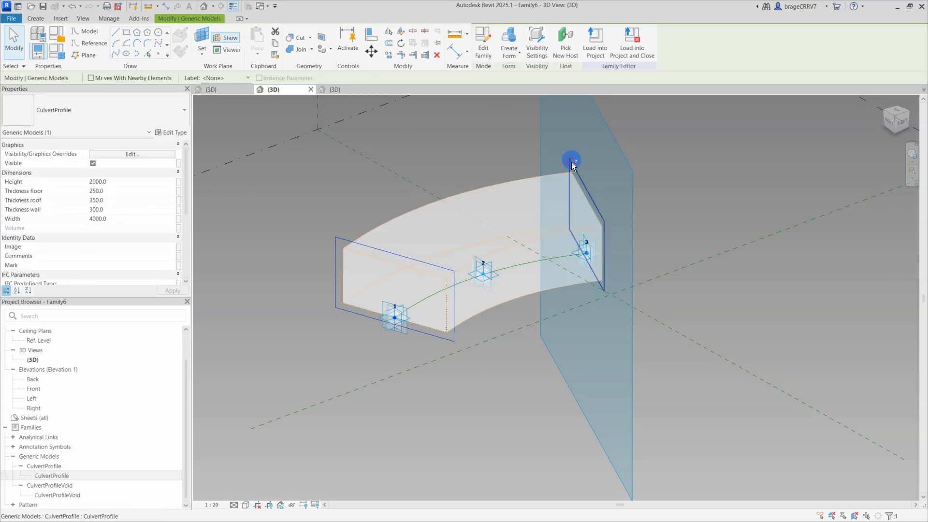
ctrl+click(469, 277)
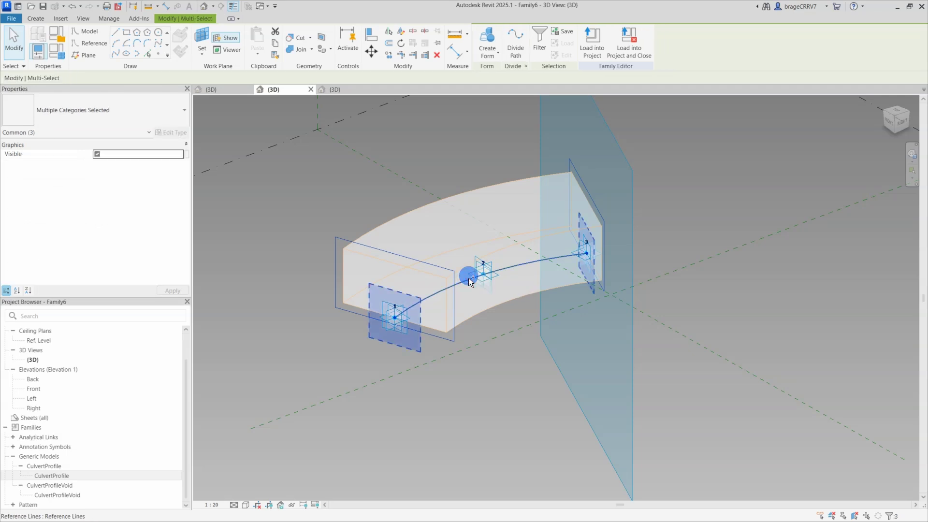
click(487, 49)
click(500, 67)
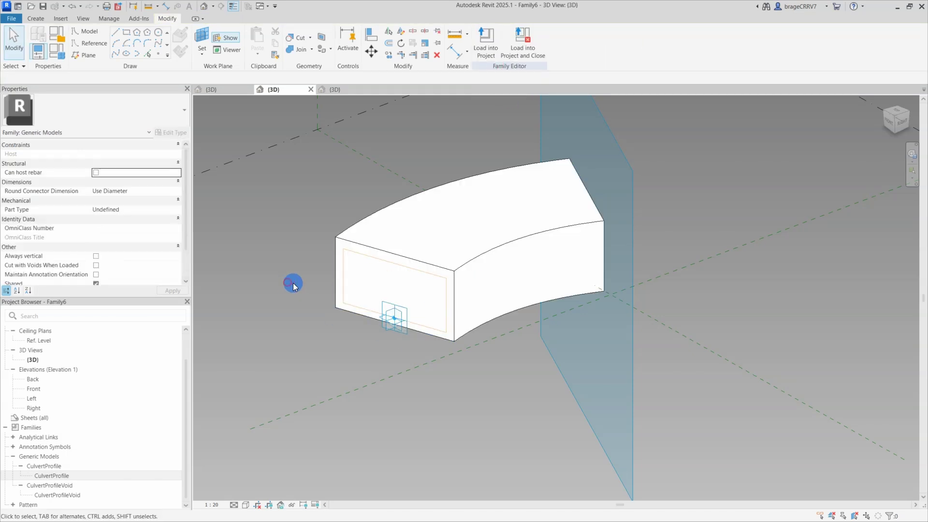
Step: Cut the inner void form out of the outer solid culvert form
click(334, 251)
click(288, 38)
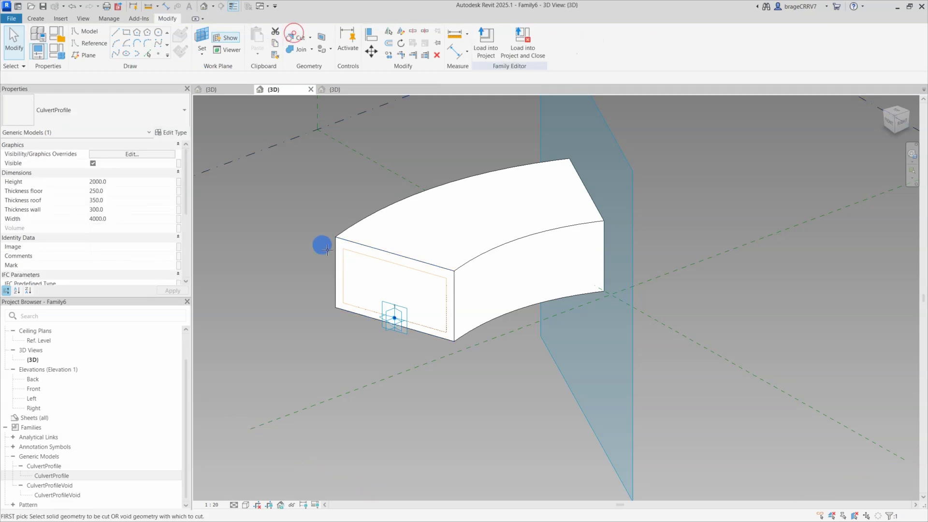
click(342, 252)
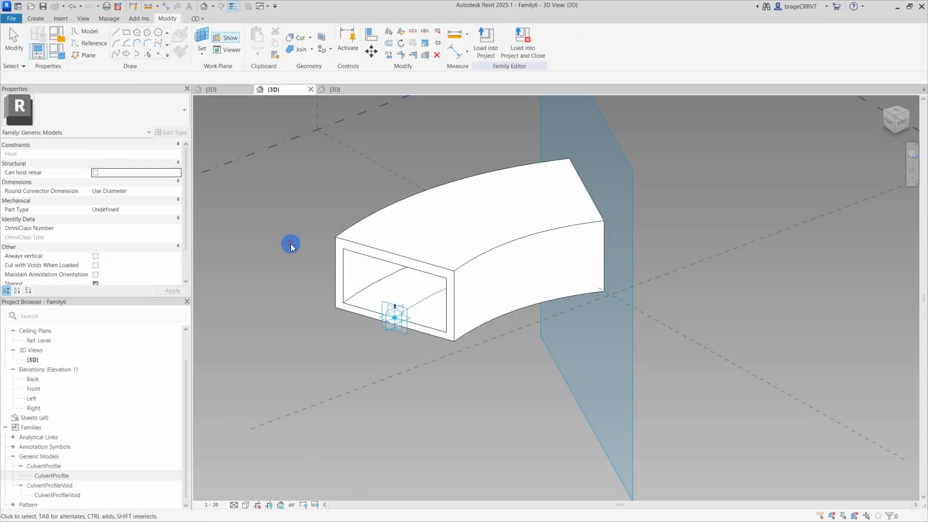
key(Escape)
Step: Add a type parameter named Material with the Material data type to the family
shift+middle_drag(344, 243, 290, 227)
key(f)
key(t)
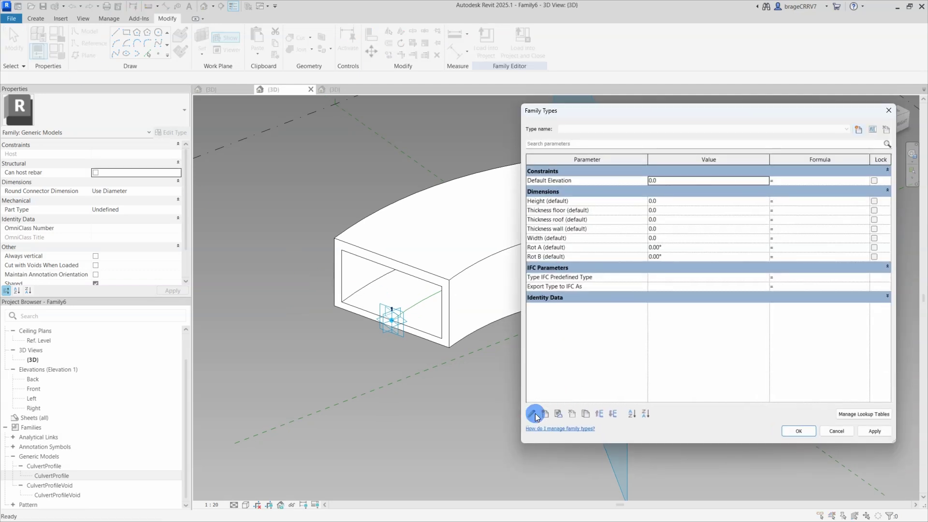
click(544, 414)
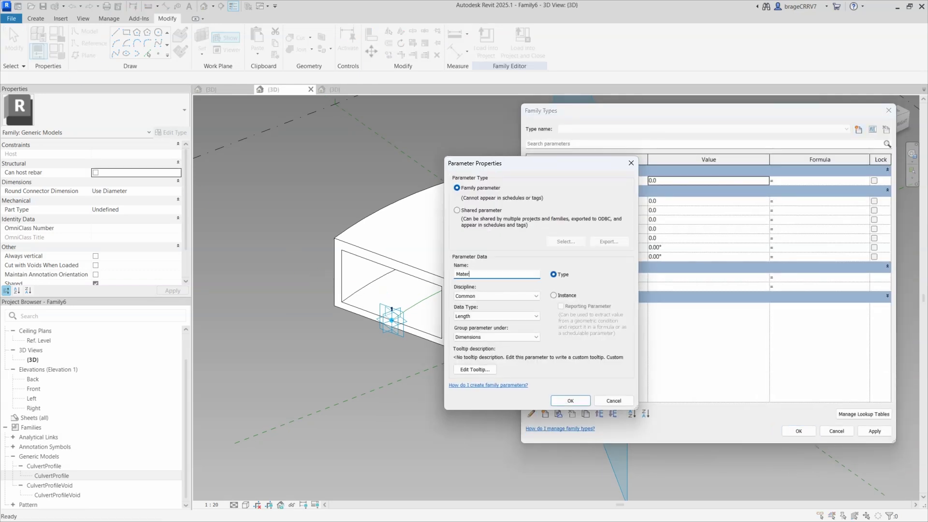
click(512, 319)
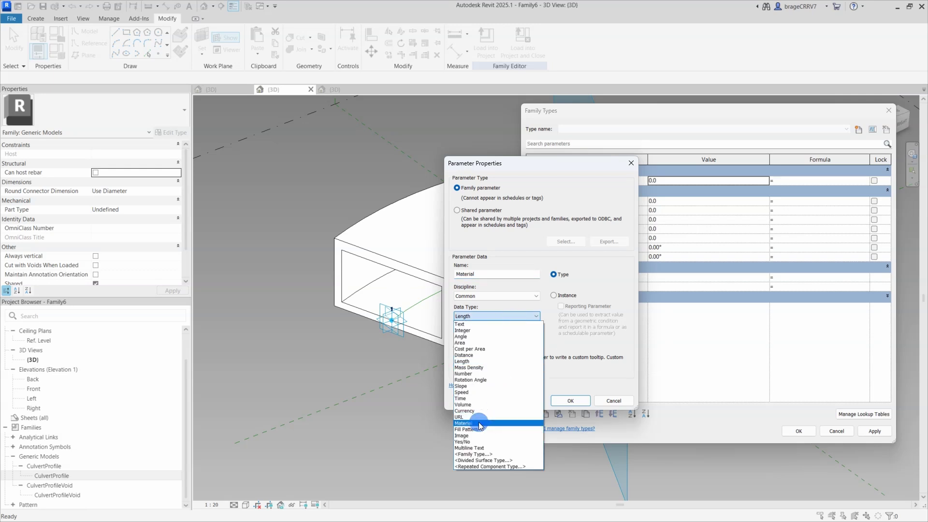
click(471, 423)
click(561, 401)
click(873, 431)
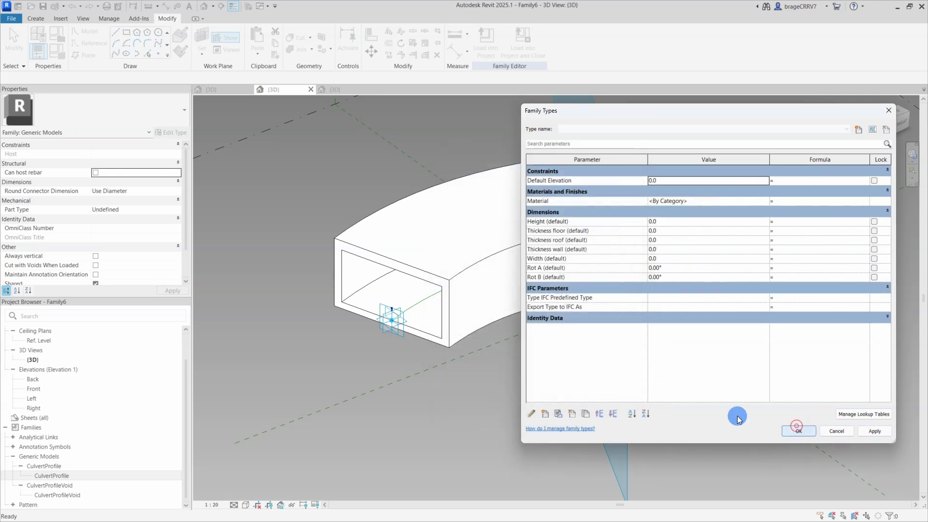
Step: Associate the culvert solid's Material property with the Material family parameter
click(365, 219)
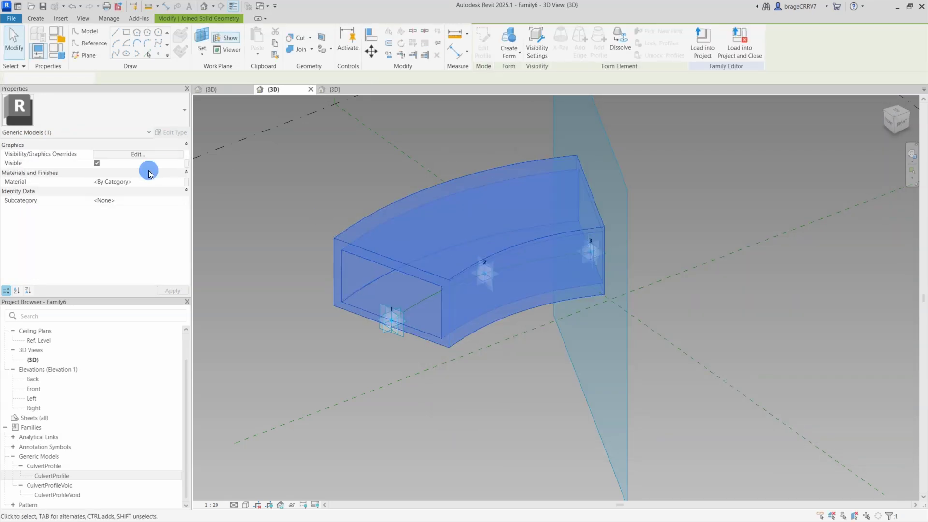
click(186, 181)
click(406, 236)
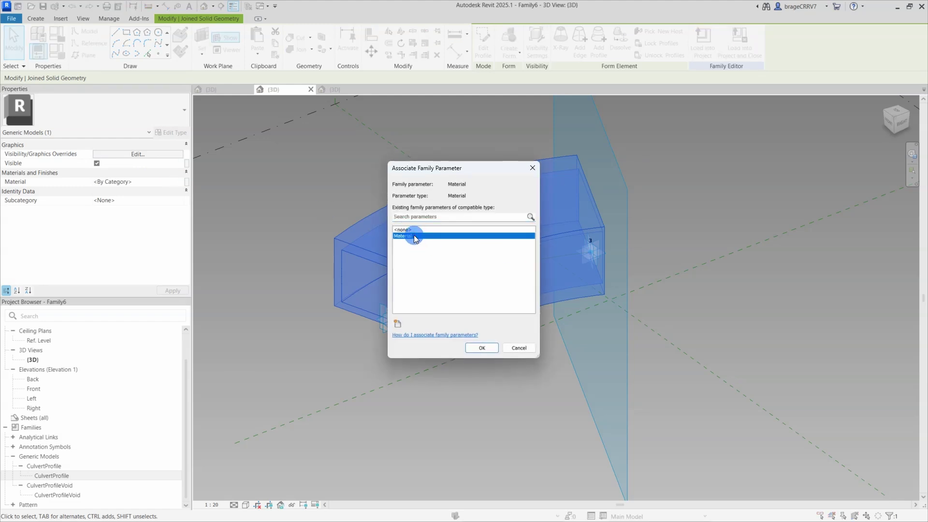
click(482, 348)
click(271, 364)
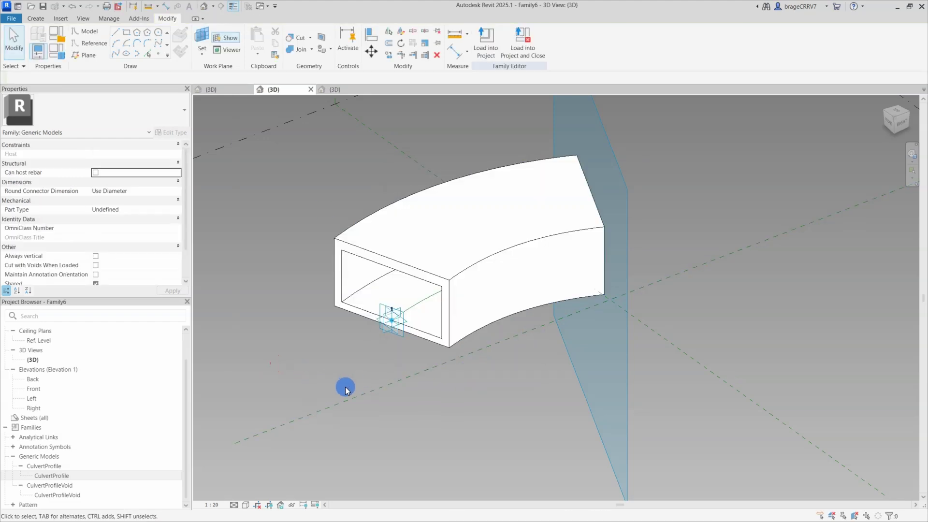
Step: Set the family's Height to 2000, Thickness floor to 250, Thickness roof to 350, Thickness wall to 300 and Width to 3000
shift+middle_drag(331, 377, 343, 359)
click(466, 269)
key(f)
key(t)
click(666, 221)
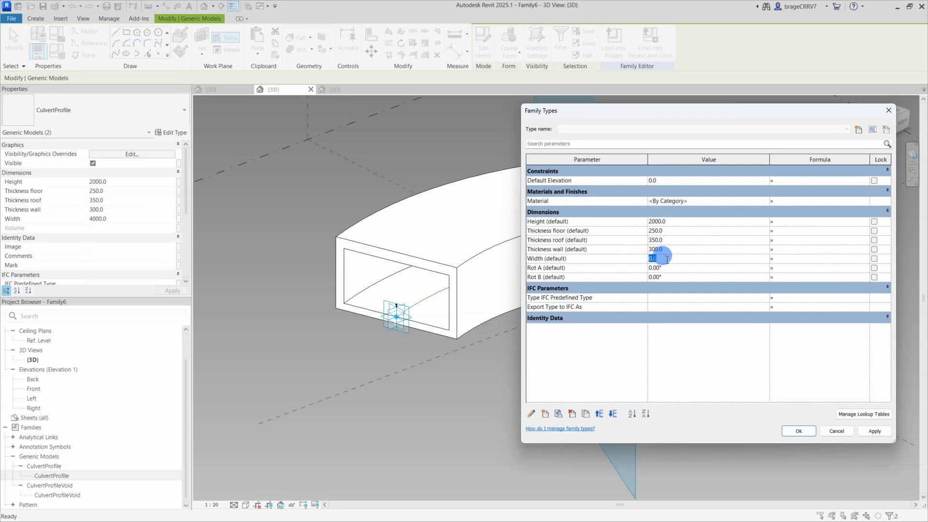
click(800, 432)
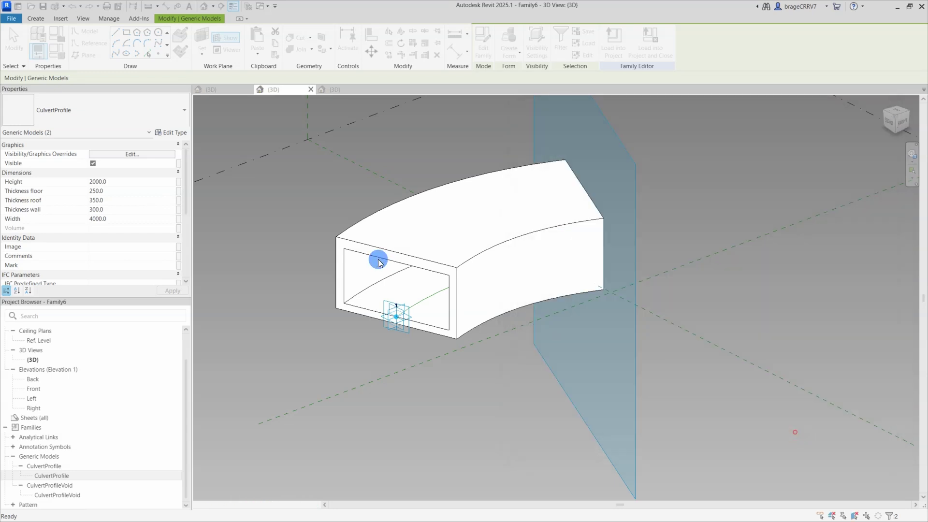
Step: Associate the Height, Thickness floor and Thickness roof of the two outer CulvertProfile profiles with the matching family parameters
click(177, 181)
click(400, 242)
click(482, 347)
click(178, 190)
click(414, 248)
click(482, 348)
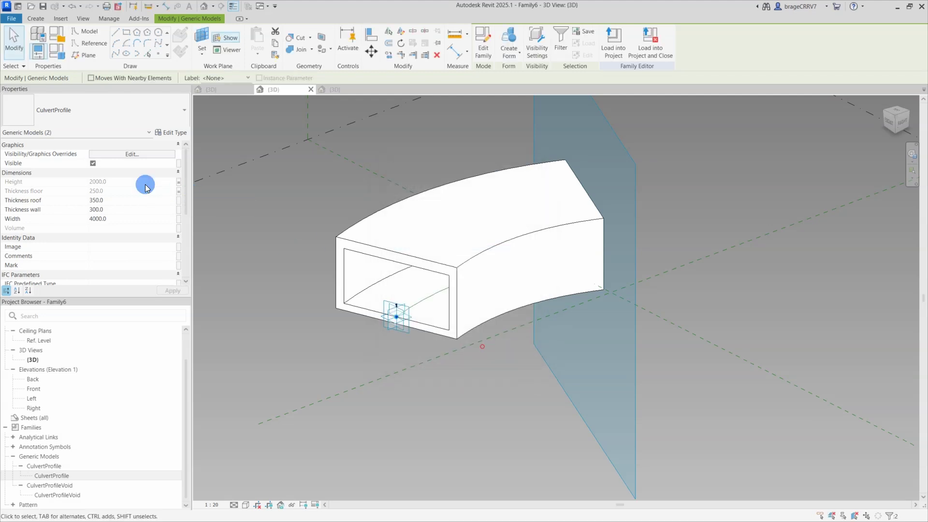
click(178, 200)
click(417, 255)
click(482, 348)
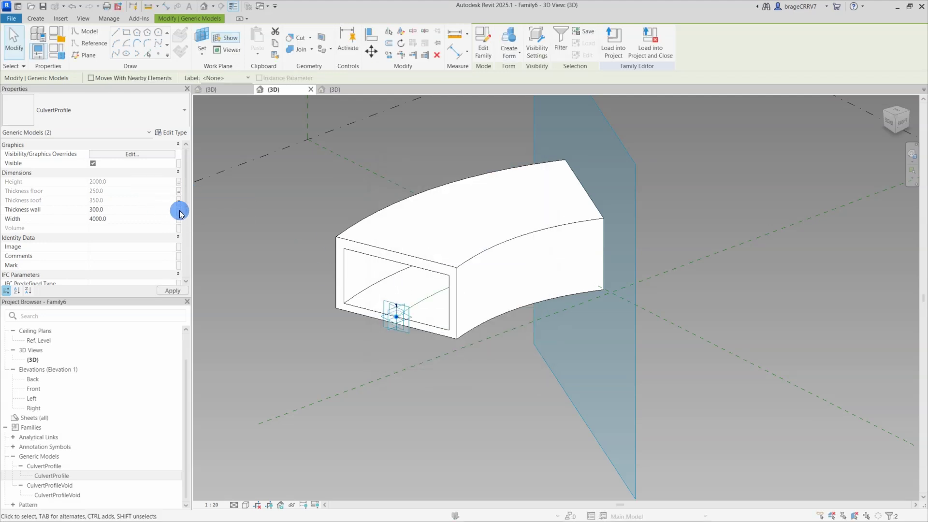
Step: Associate the Thickness wall and Width of the two outer CulvertProfile profiles with the matching family parameters
click(179, 210)
click(482, 348)
click(178, 219)
click(410, 261)
click(403, 267)
click(474, 349)
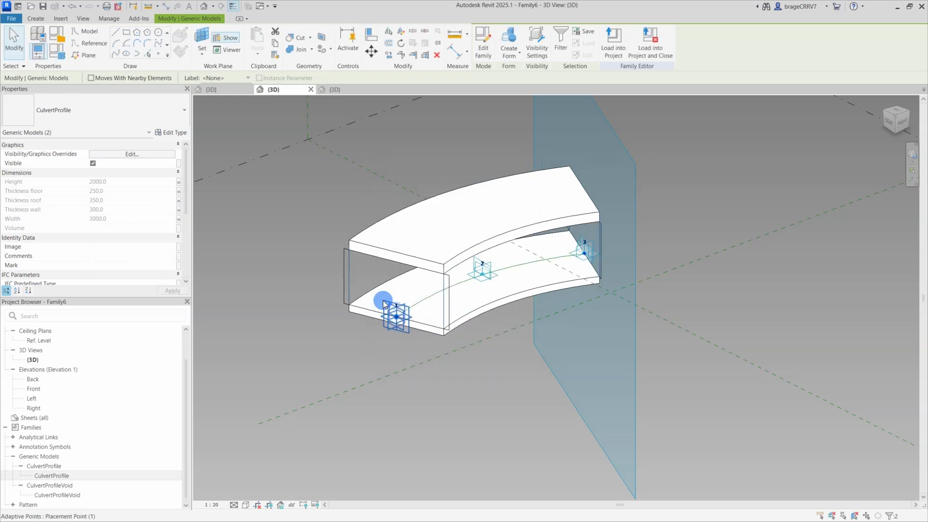
Step: Associate the Height and Thickness floor of the two inner CulvertProfileVoid profiles with the matching family parameters
click(321, 275)
click(341, 266)
click(179, 181)
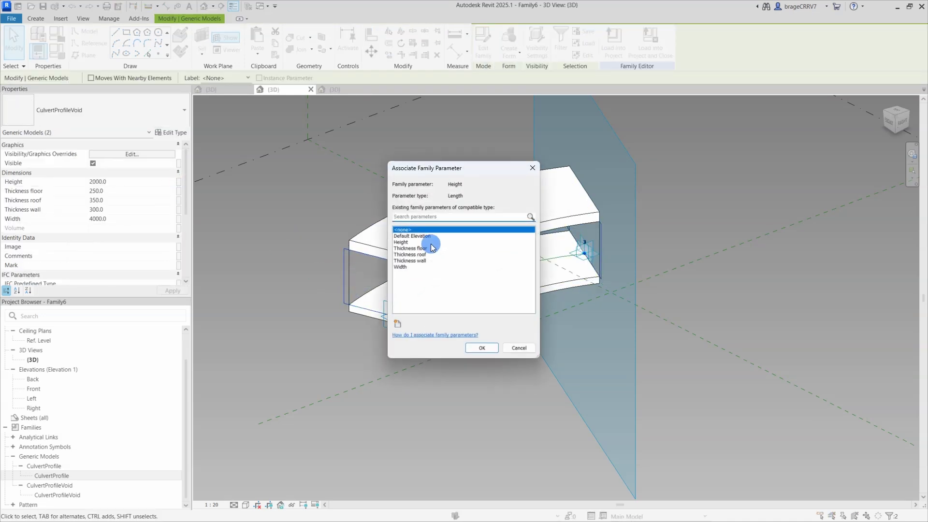
click(401, 242)
click(482, 347)
click(178, 191)
click(411, 248)
click(484, 346)
Step: Associate the Thickness roof, Thickness wall and Width of the two CulvertProfileVoid profiles with the matching family parameters
click(179, 200)
click(406, 255)
click(478, 347)
click(178, 209)
click(411, 261)
click(482, 347)
click(178, 219)
click(409, 267)
click(482, 348)
click(301, 294)
Step: Test a Rot A angle of 10° in the family types, and reset it to 0.00°
shift+middle_drag(305, 286, 305, 319)
scroll(304, 318, up, 2)
click(59, 51)
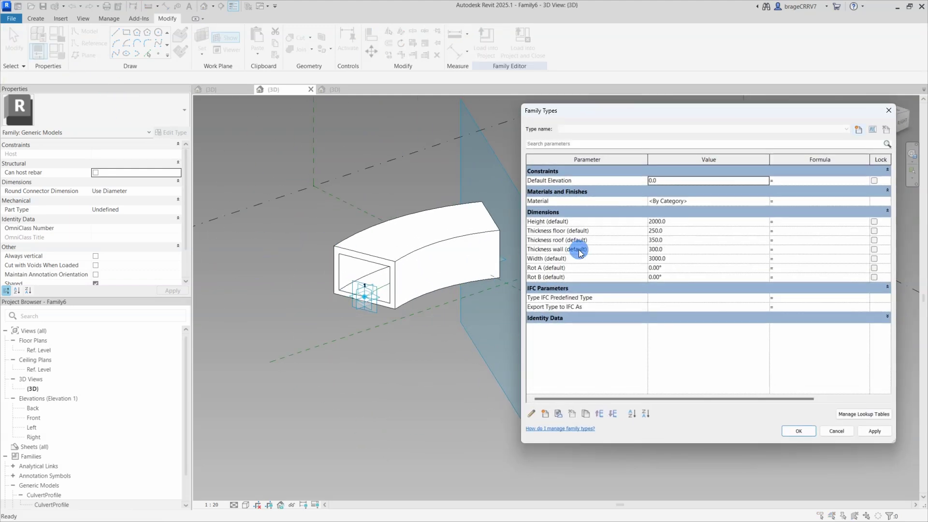
click(683, 221)
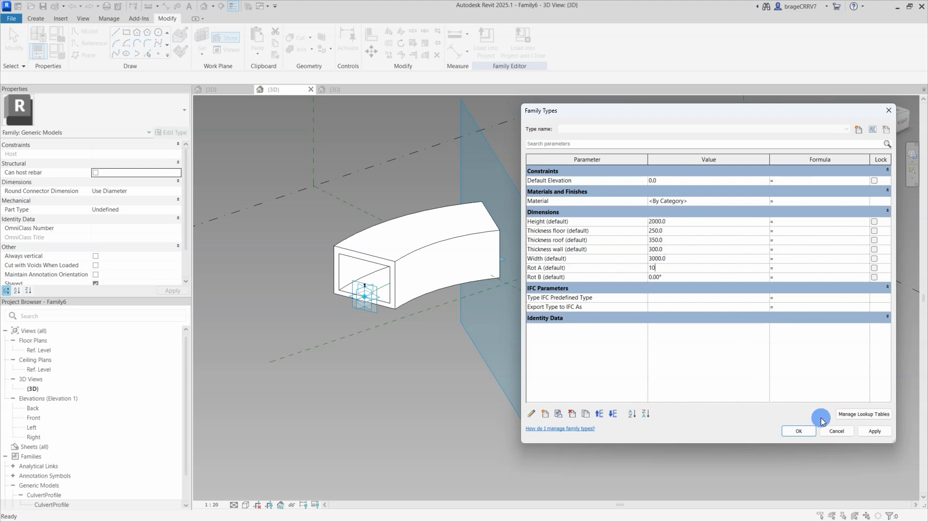
click(873, 431)
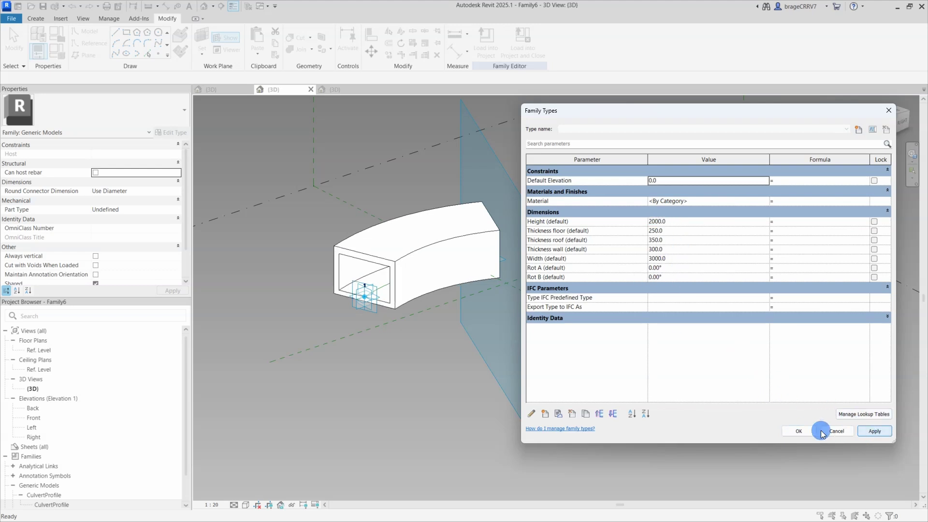
click(799, 430)
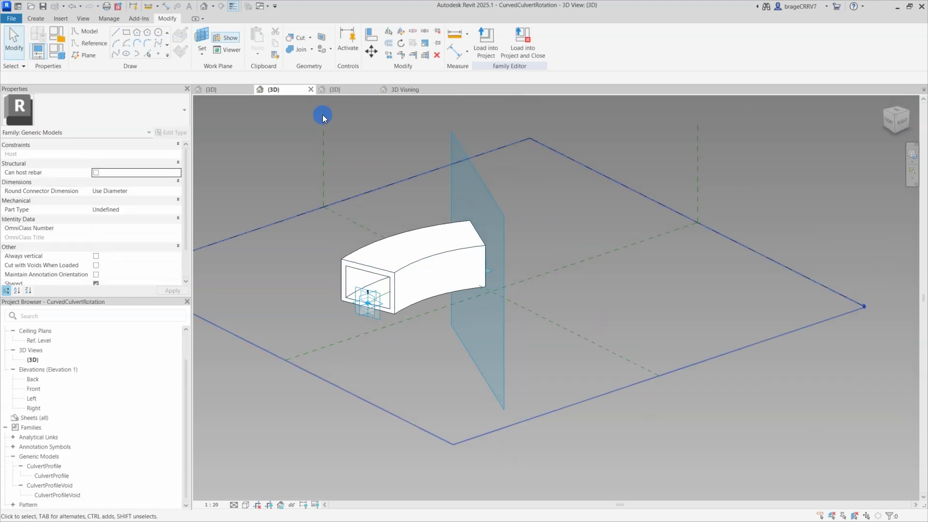
Step: Load the CurvedCulvertRotation family into the KA.rvt project
click(478, 52)
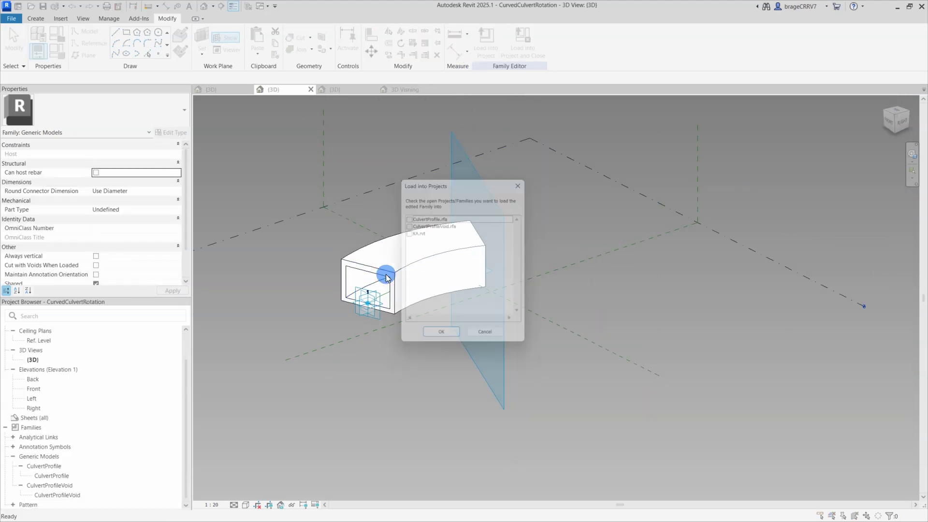
click(408, 235)
click(440, 337)
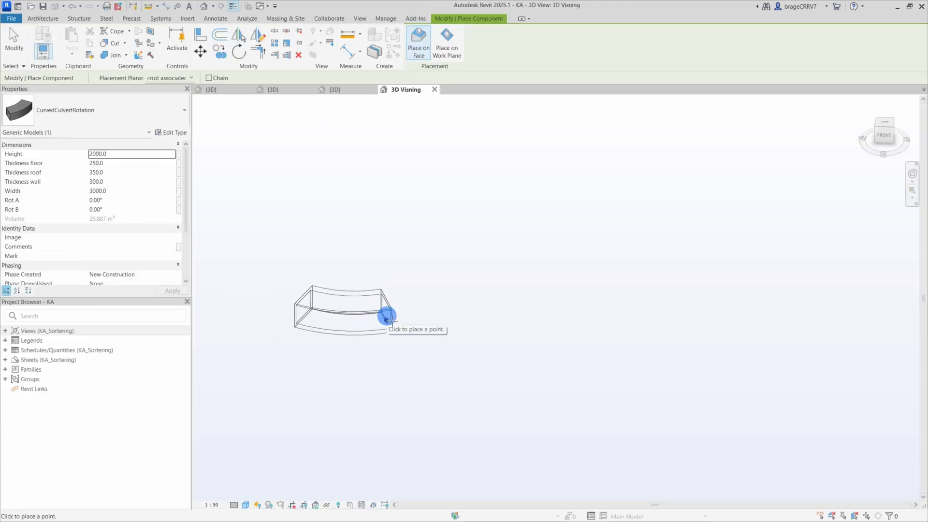
Step: Place one CurvedCulvertRotation instance along a curve through three points in the project's 3D view
click(434, 328)
click(334, 304)
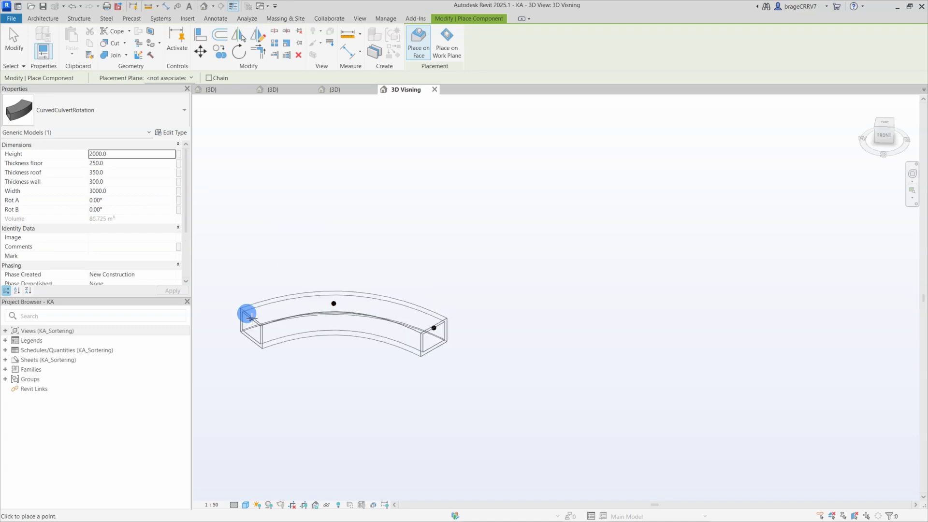
click(250, 226)
key(Escape)
Step: Assign the B35 material to the placed culvert's CurvedCulvertRotation type
shift+middle_drag(471, 383, 266, 314)
shift+middle_drag(331, 349, 281, 318)
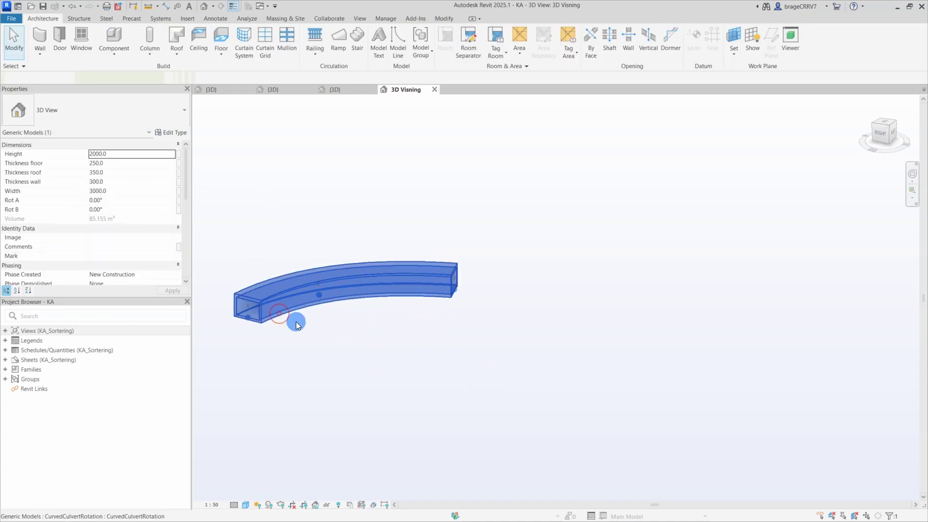
click(280, 314)
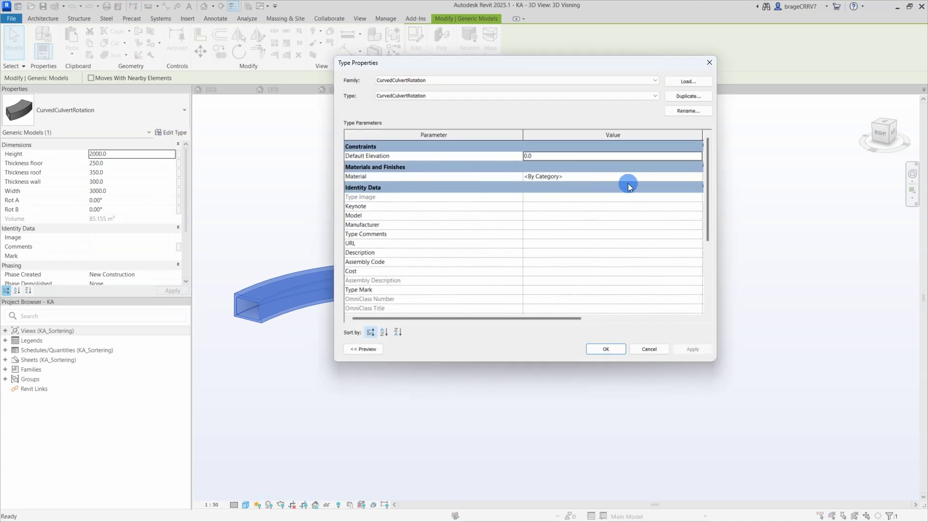
drag(719, 288, 745, 288)
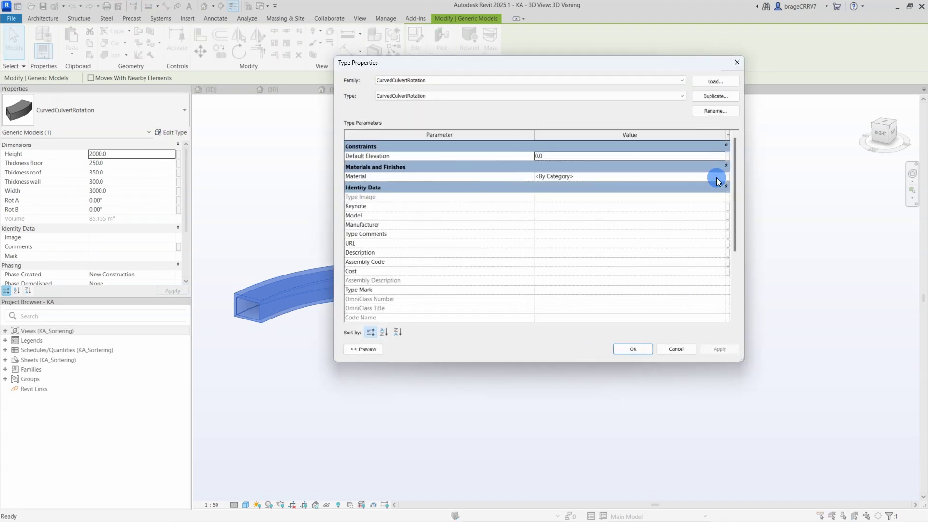
click(722, 179)
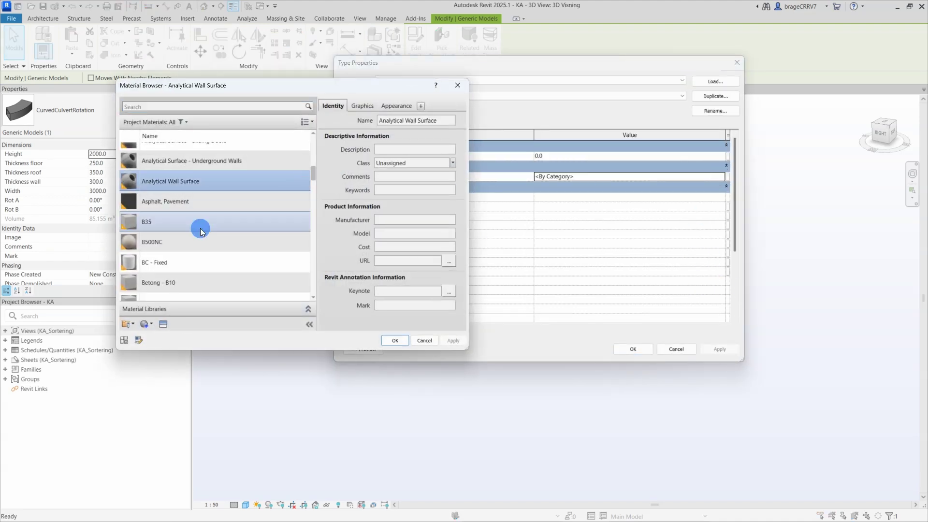
click(199, 228)
click(396, 341)
click(642, 347)
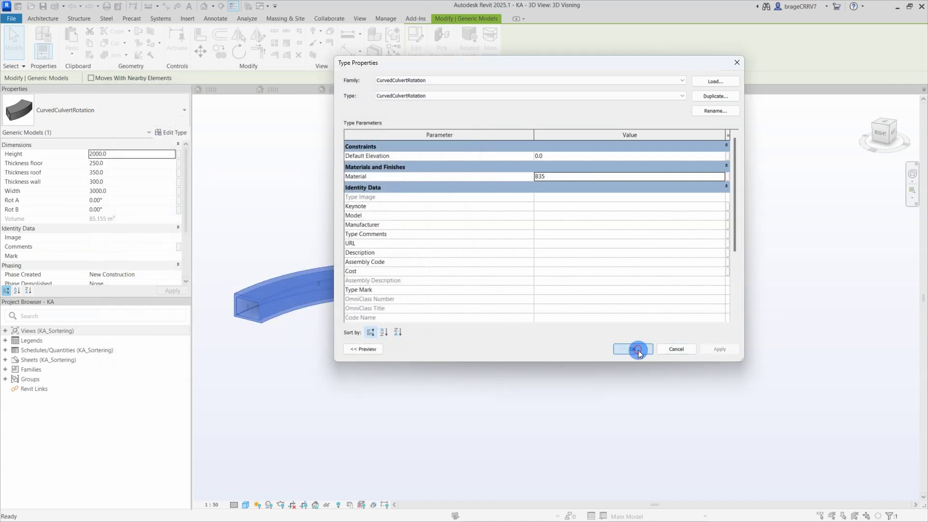
click(638, 350)
click(387, 391)
Step: Set the placed culvert's Rot B to 20° and check the rotated end
shift+middle_drag(374, 374, 442, 340)
shift+middle_drag(349, 326, 310, 327)
click(297, 314)
click(134, 210)
text(20)
click(403, 331)
shift+middle_drag(439, 366, 315, 346)
shift+middle_drag(426, 356, 411, 357)
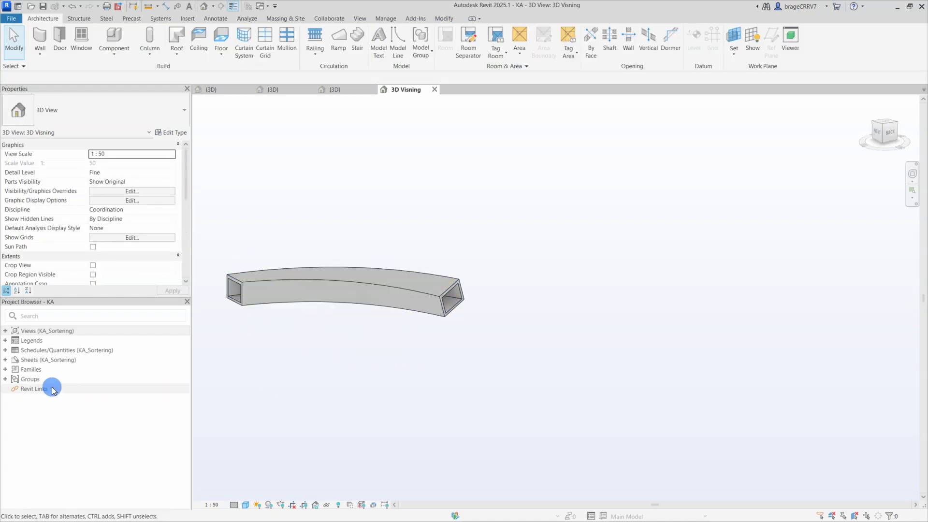
Step: Expand the Generic Models category under Families in the project browser
double_click(24, 370)
scroll(21, 382, down, 3)
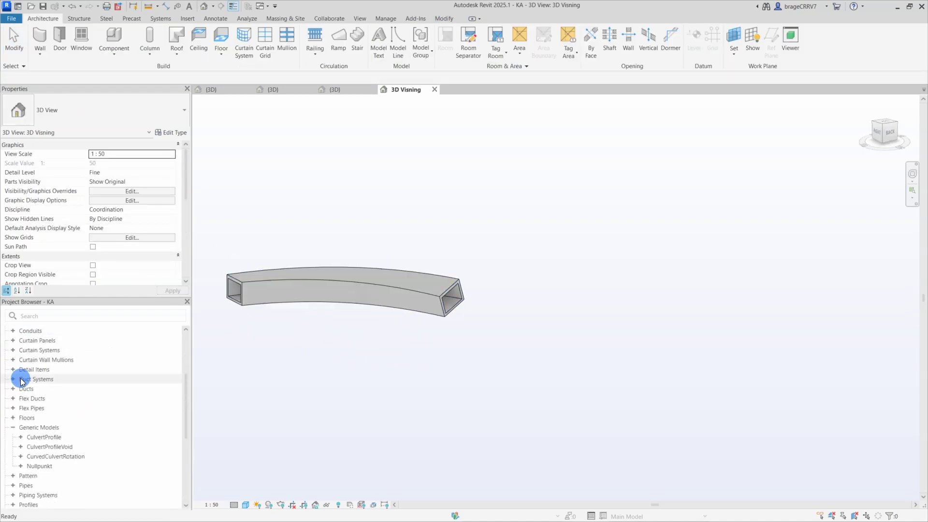